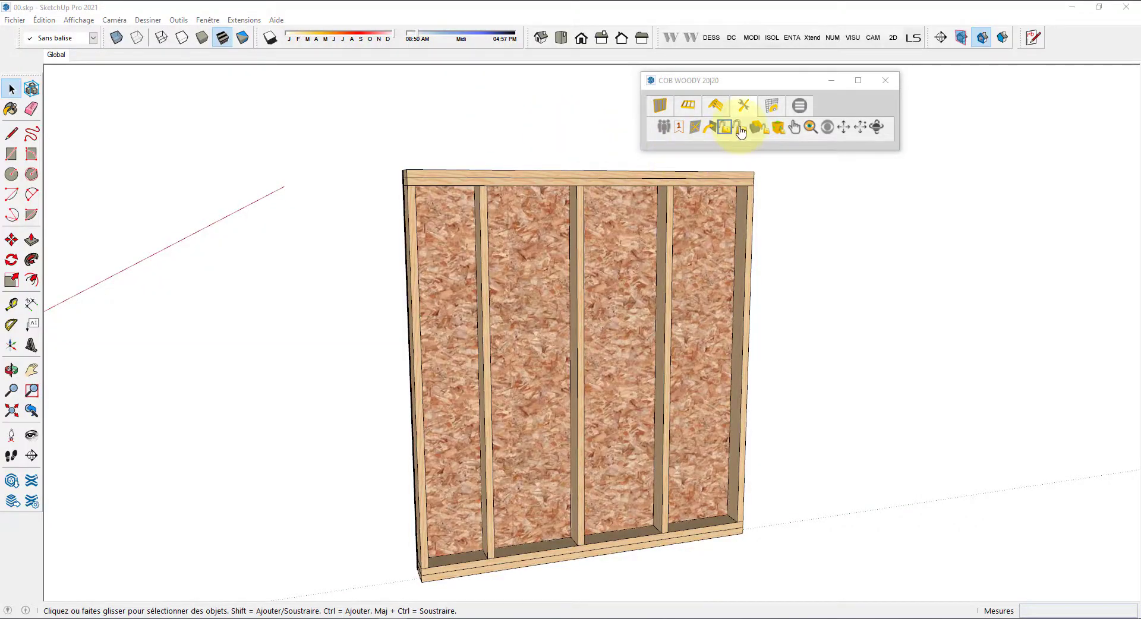
Step: Look over the Woody DC tools and the edit-mode tools for releasing parts in the Woody 2020 window
left_click(732, 37)
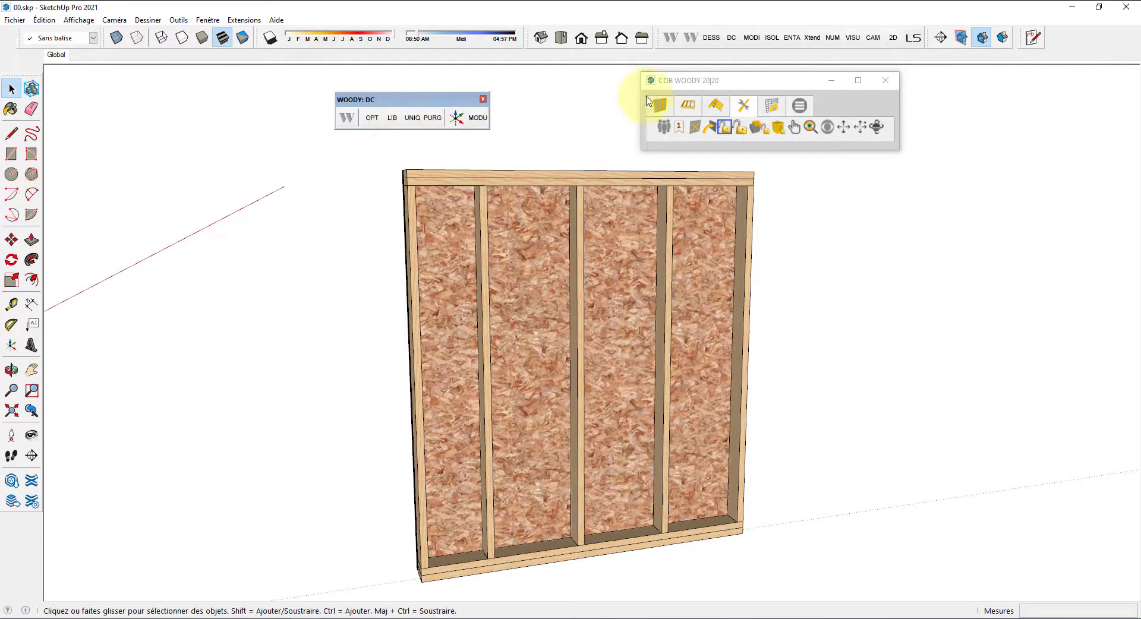
left_click(693, 40)
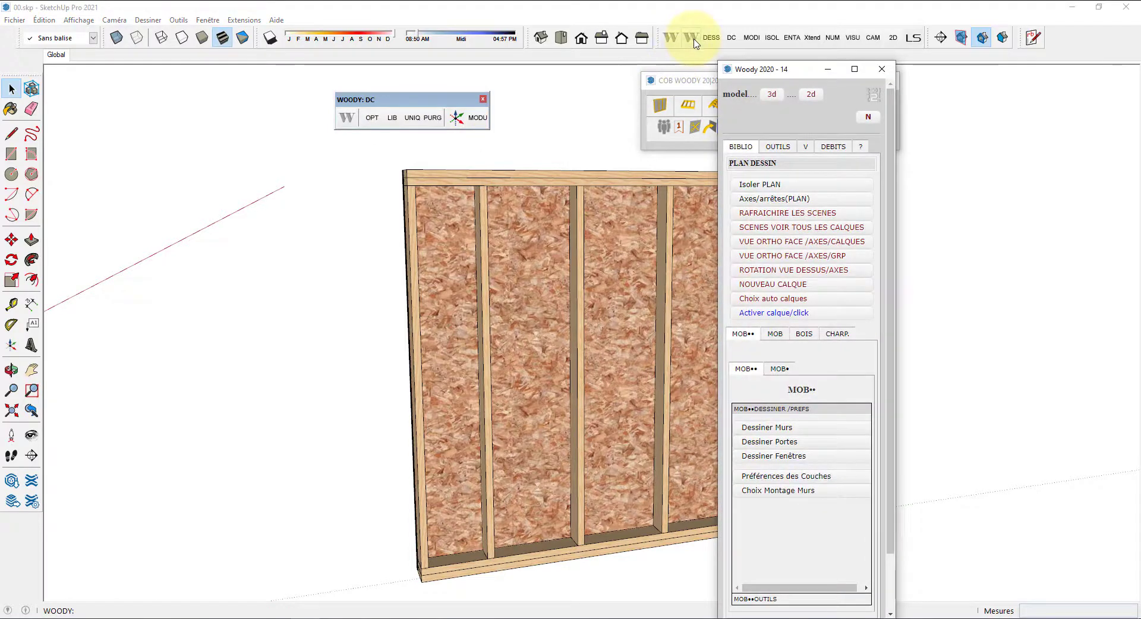
left_click(775, 147)
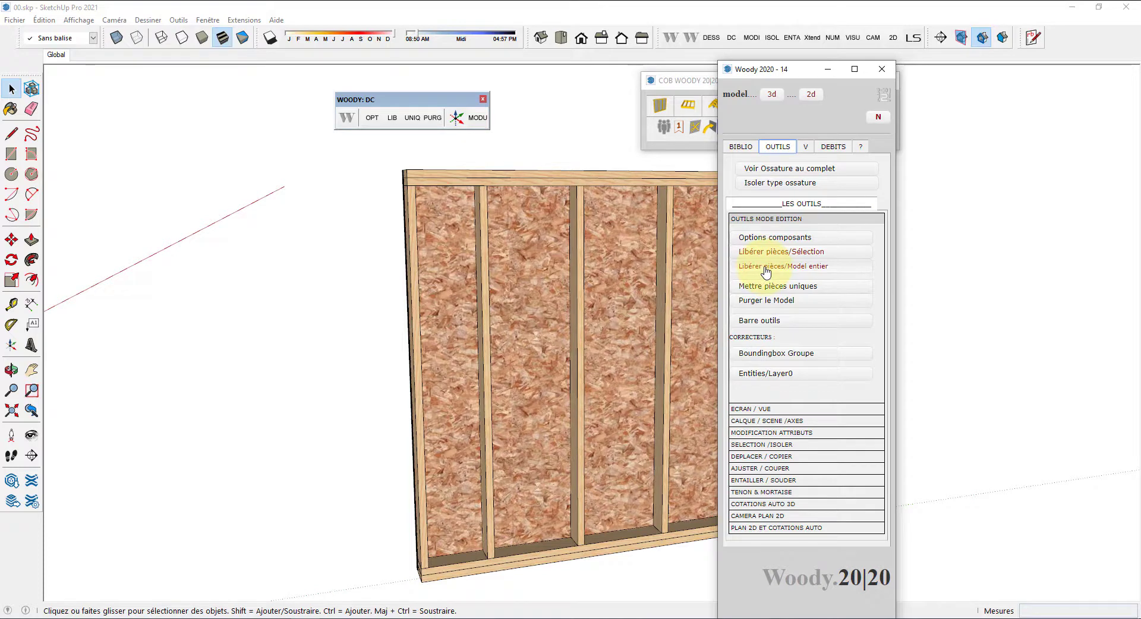
left_click(881, 69)
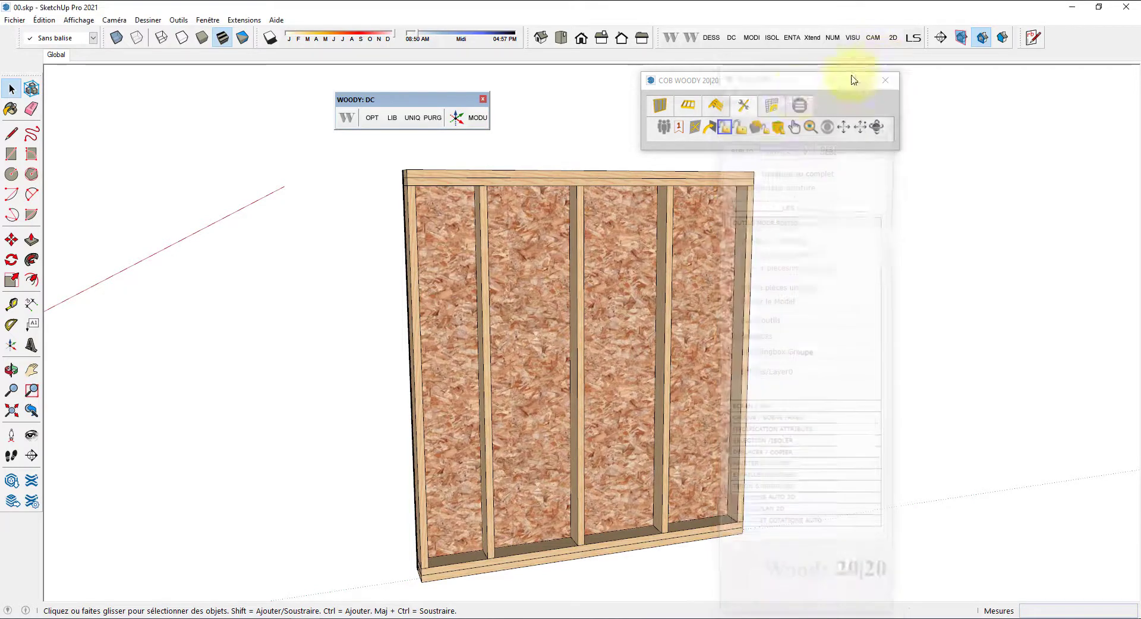
left_click(479, 100)
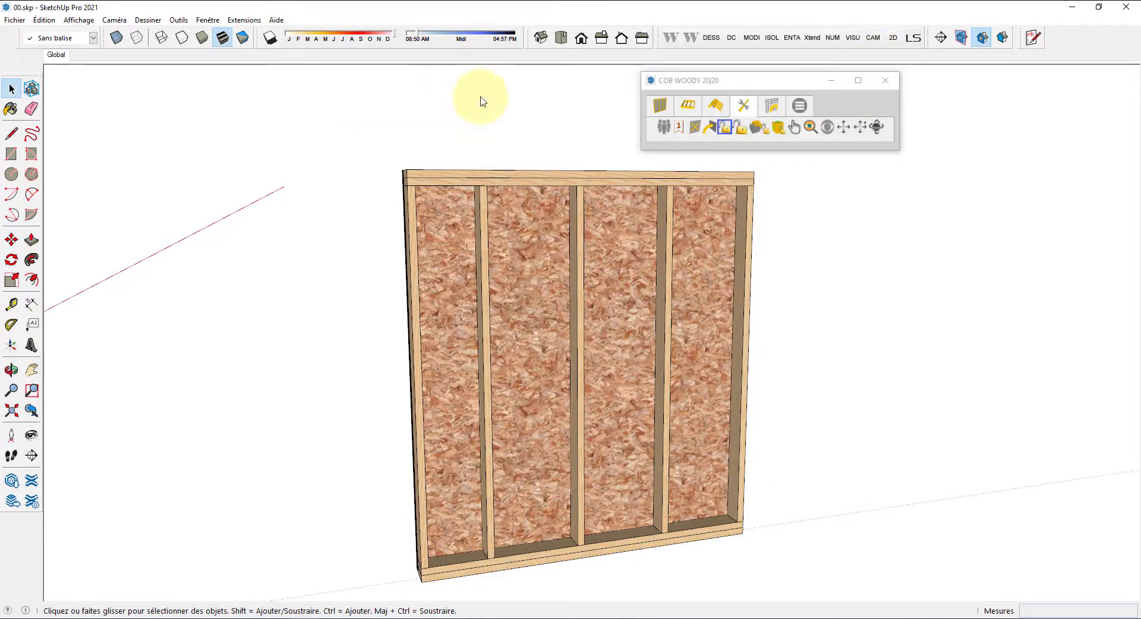
Step: Release the wall's wood pieces so that they can be edited individually
left_click(741, 131)
left_click(795, 156)
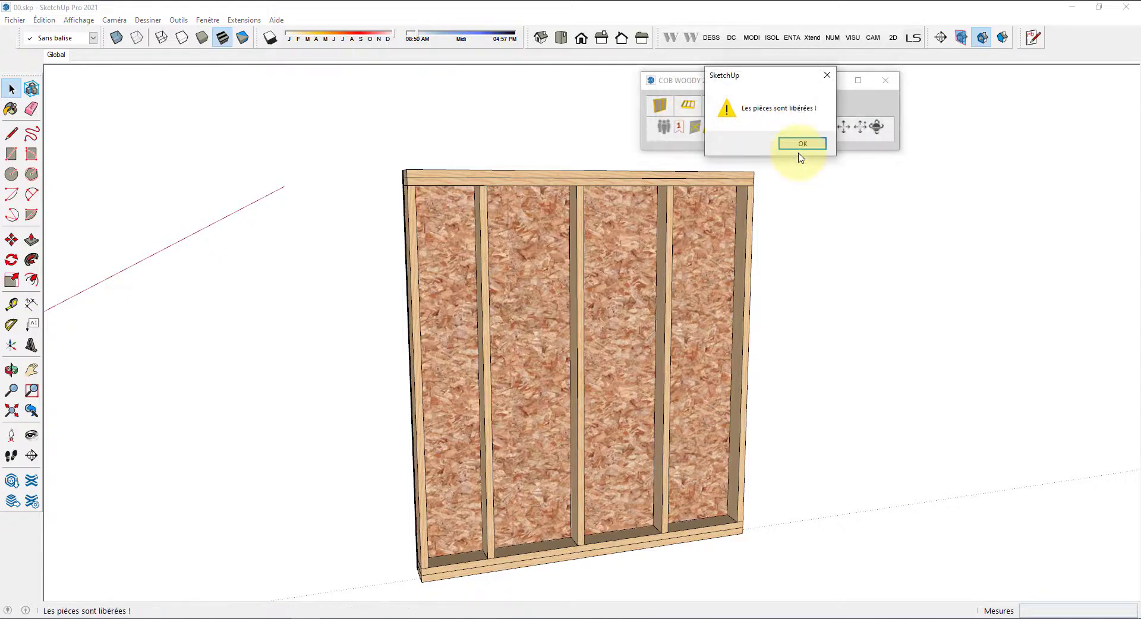
left_click(801, 148)
Step: Widen the second stud from the left by pulling its side face outward about 0.141 m
scroll(511, 232, "up", 2)
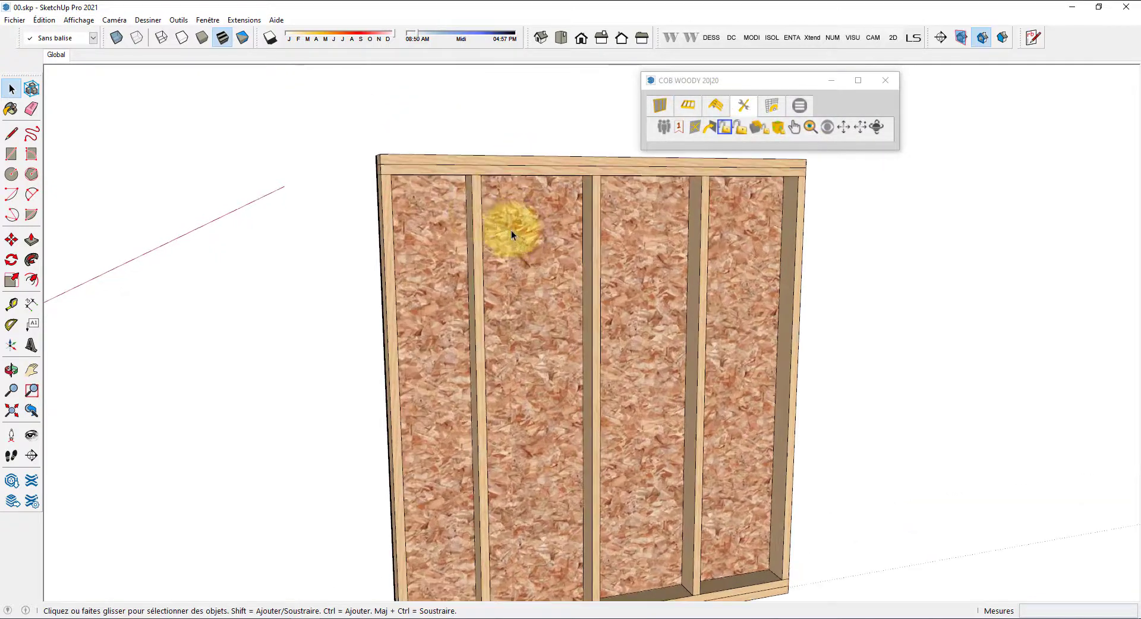
double_click(477, 221)
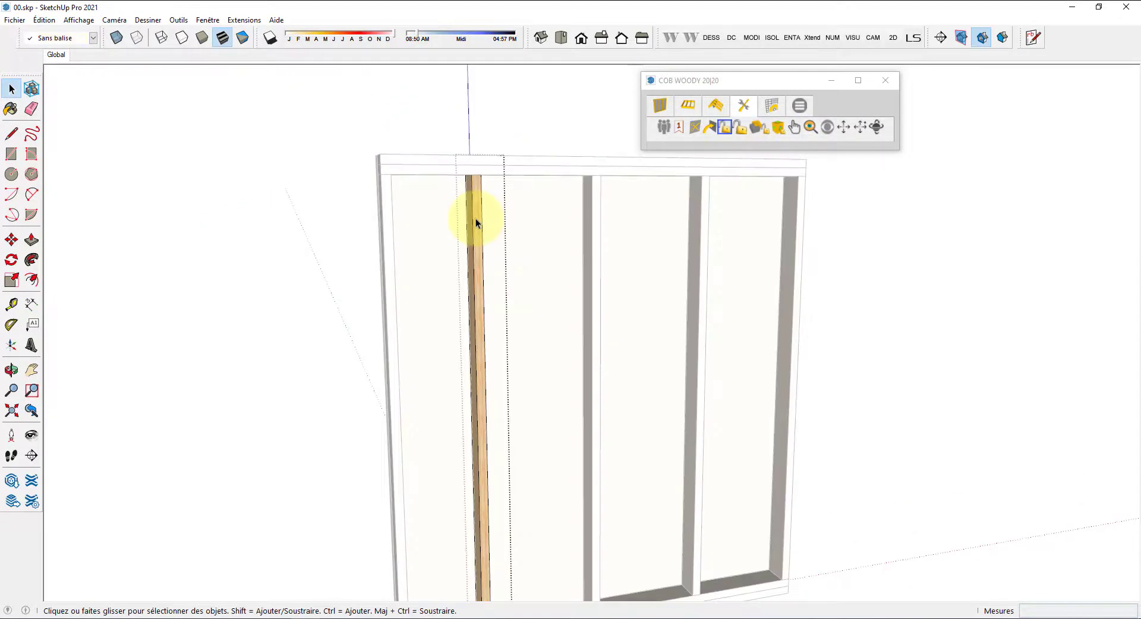
key("p")
left_click_drag(470, 221, 439, 220)
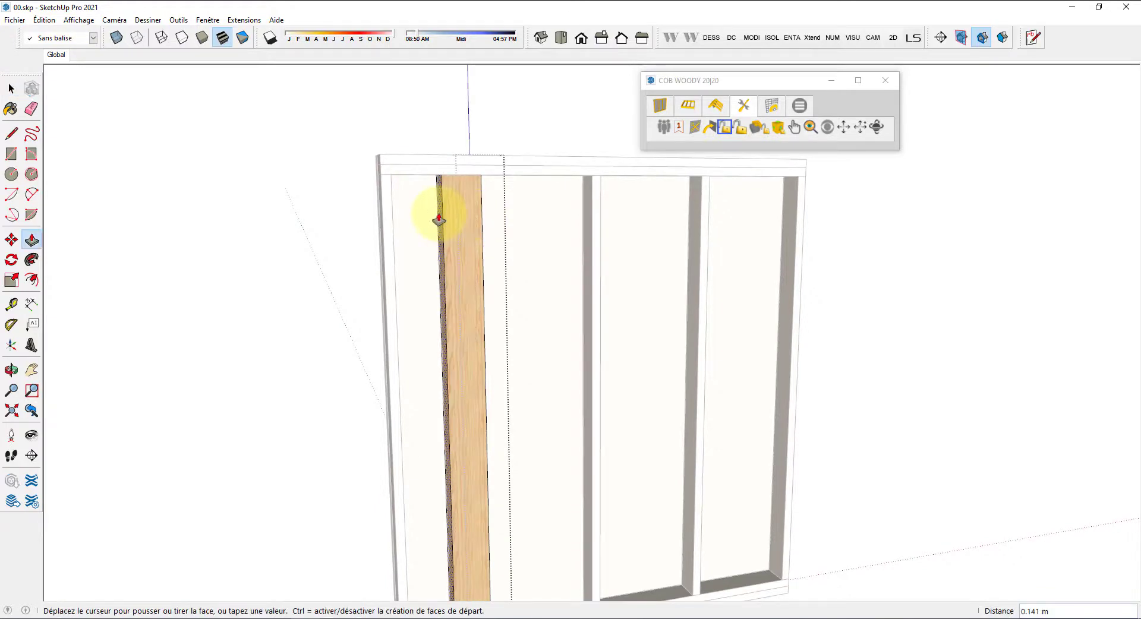
left_click(12, 89)
left_click(214, 127)
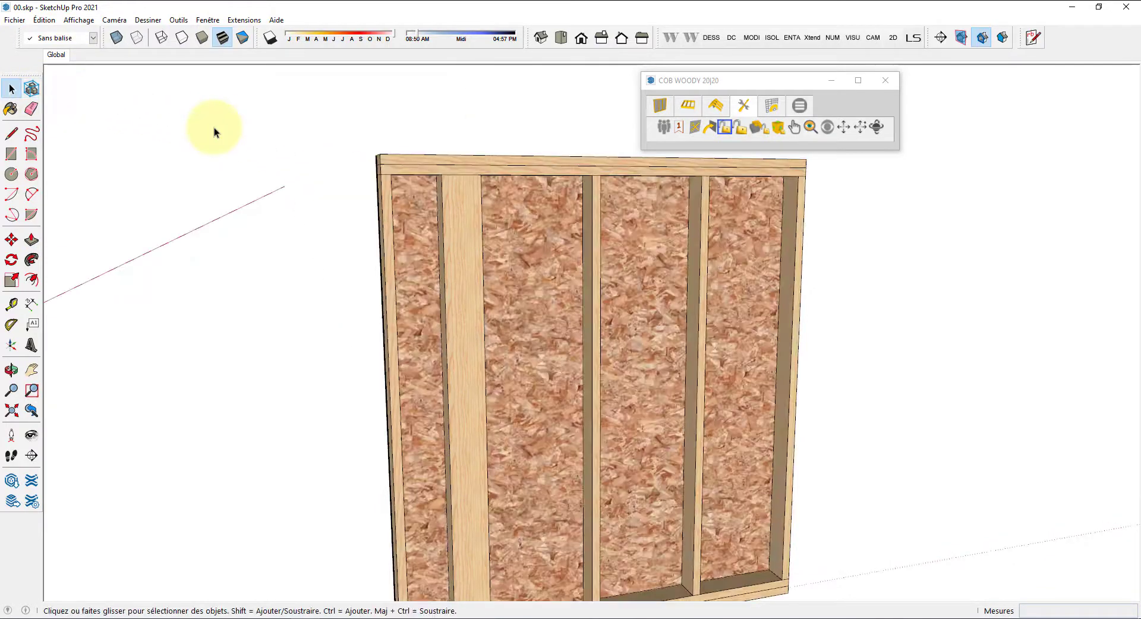
Step: Make a horizontal rail by rotating a copy of the central stud 90 degrees with the Woody rotation tool in copy mode
left_click(596, 190)
scroll(576, 159, "down", 1)
left_click(853, 242)
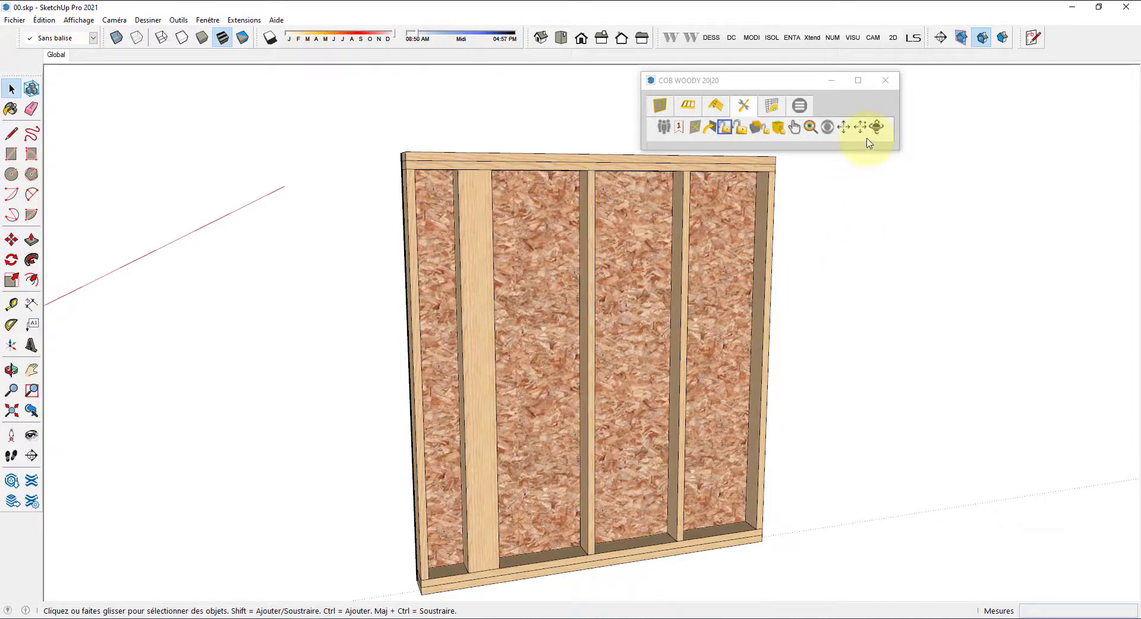
left_click(875, 126)
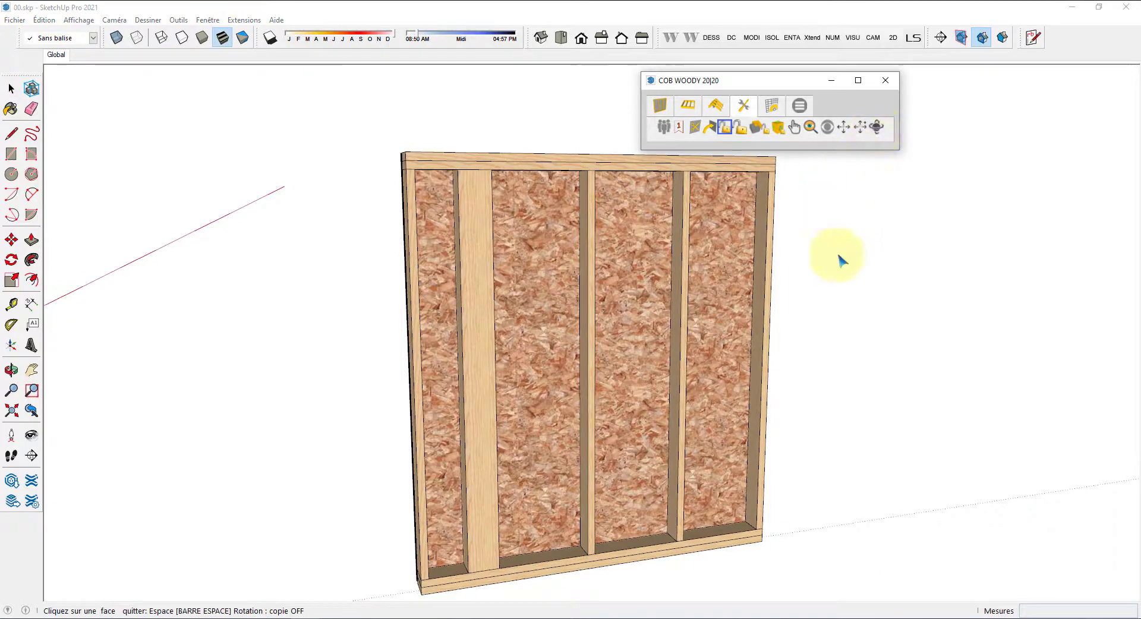
key("ctrl")
scroll(598, 306, "up", 1)
left_click(599, 309)
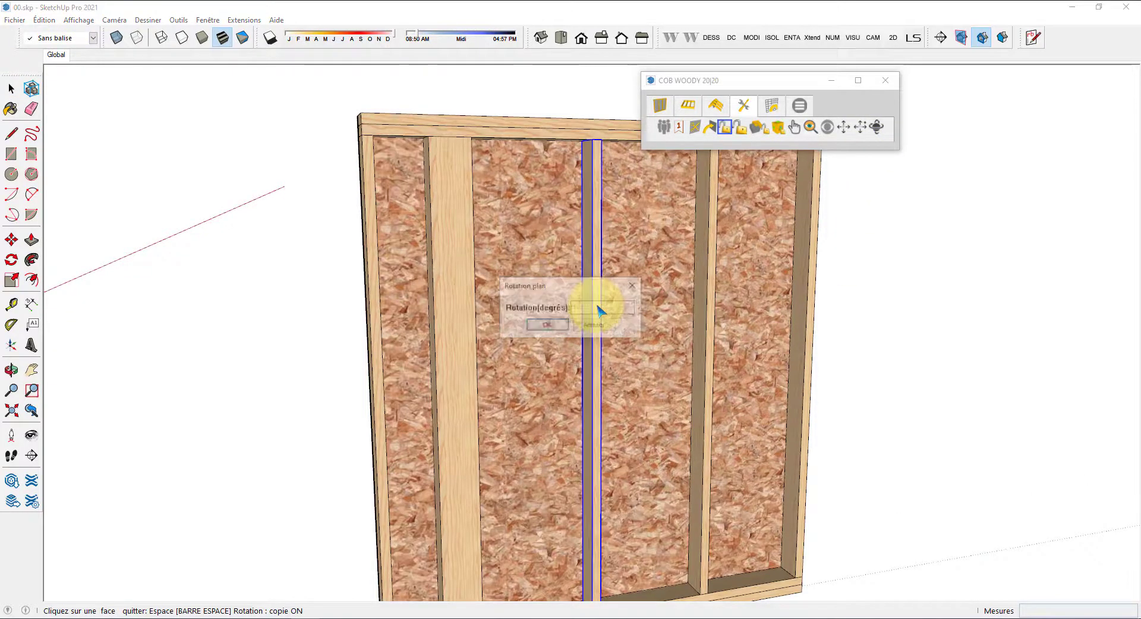
type("90")
key("Return")
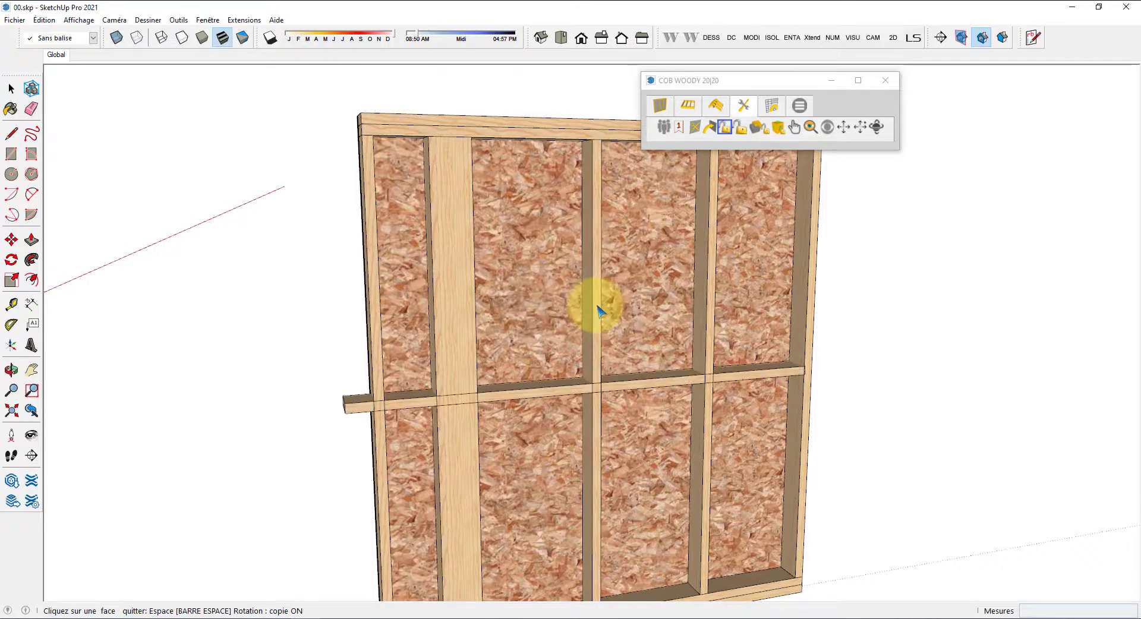
Step: Create two crossing rafters from rotated copies of the lower top plate, one at 35 degrees and one at a negative angle
scroll(523, 291, "down", 1)
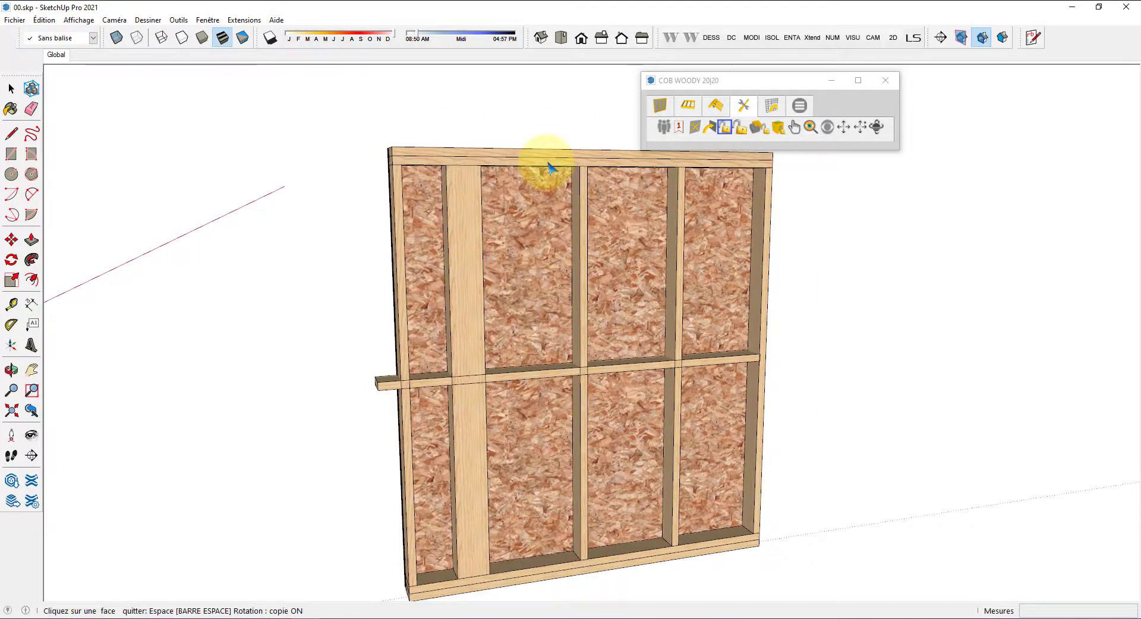
left_click(548, 168)
type("35")
left_click(547, 326)
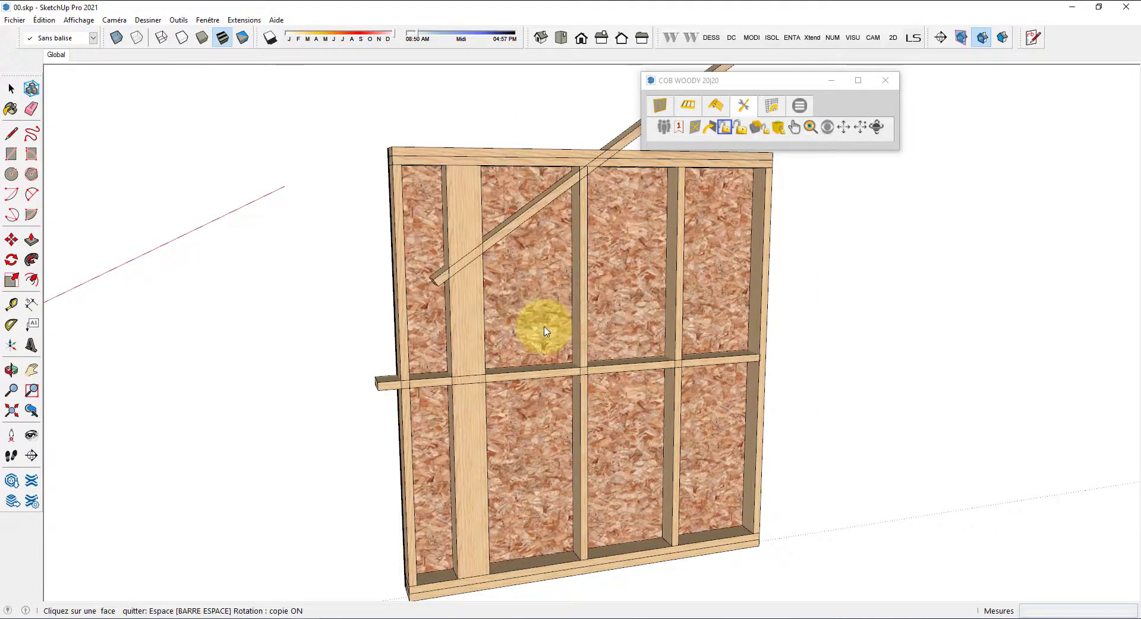
left_click(629, 166)
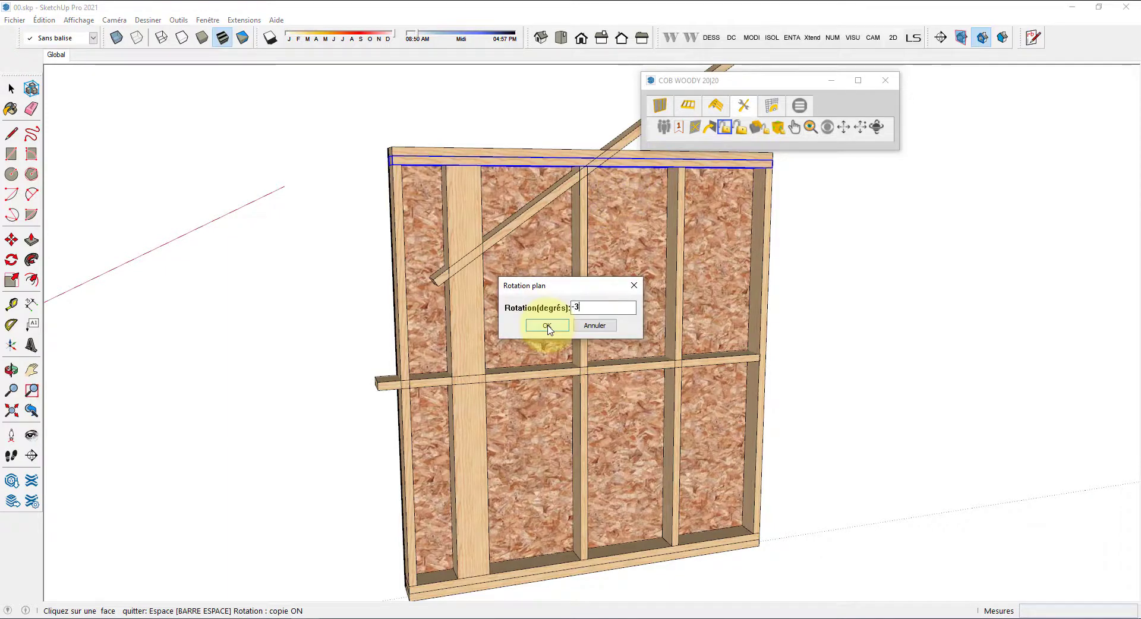
left_click(548, 326)
Step: Extend the lower end of the left rafter to the outer face of the left end stud with Ajuster/face
middle_click_drag(543, 323, 617, 332)
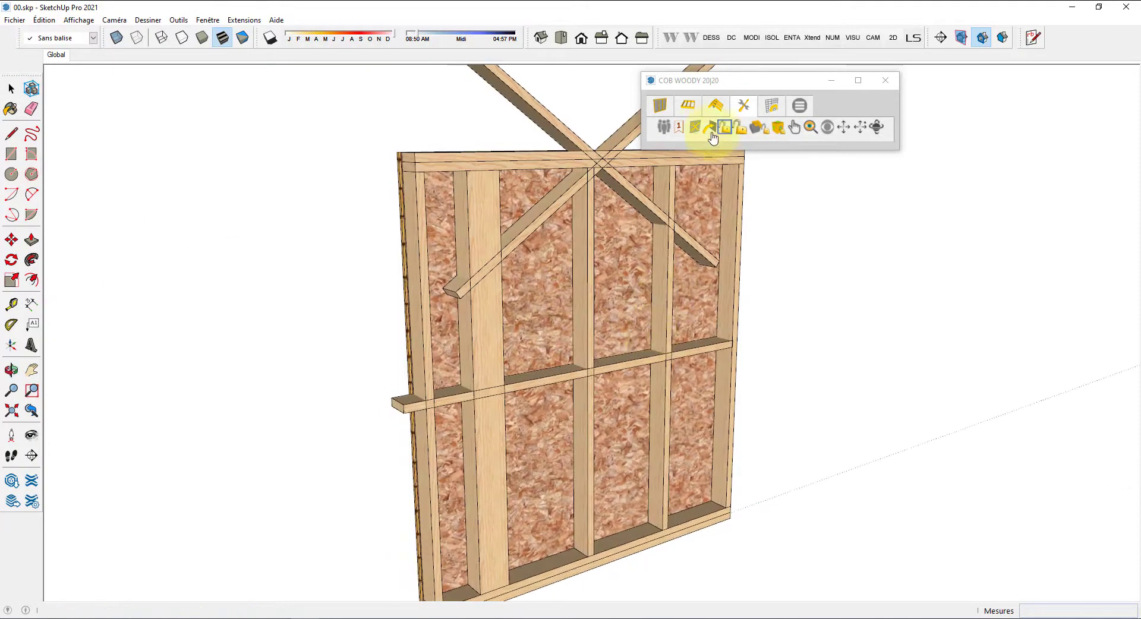
left_click(725, 126)
middle_click_drag(501, 331, 402, 357)
left_click(407, 347)
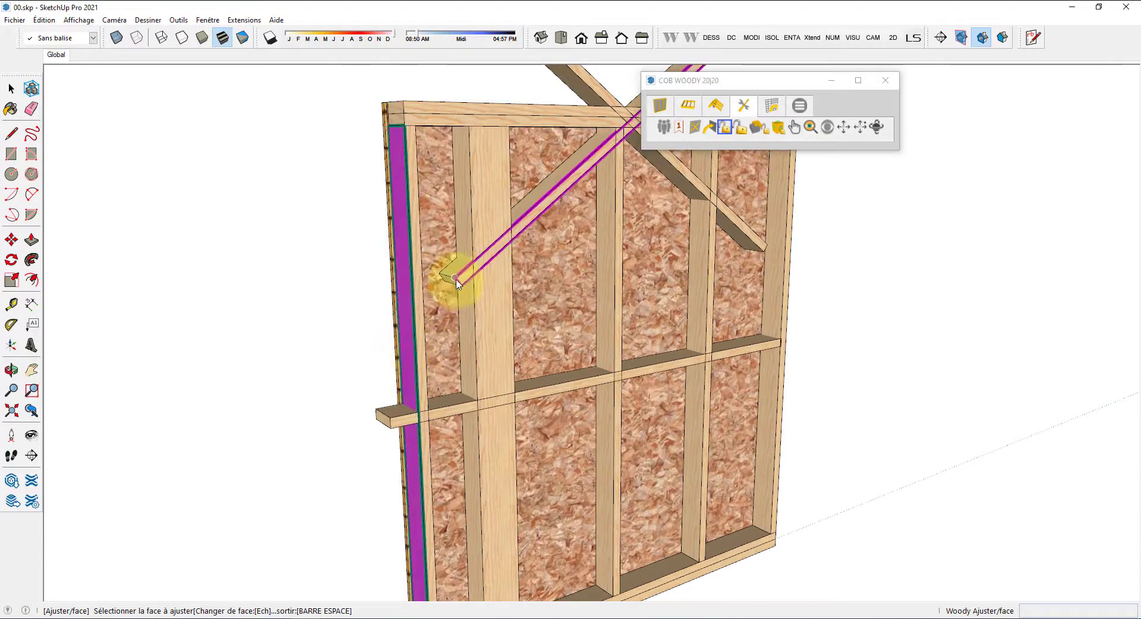
scroll(450, 288, "up", 3)
left_click(447, 286)
Step: Adjust the lower end of the right rafter to the outer face of the right end stud
scroll(392, 297, "down", 3)
middle_click_drag(859, 389, 756, 327)
scroll(757, 324, "up", 4)
left_click(756, 314)
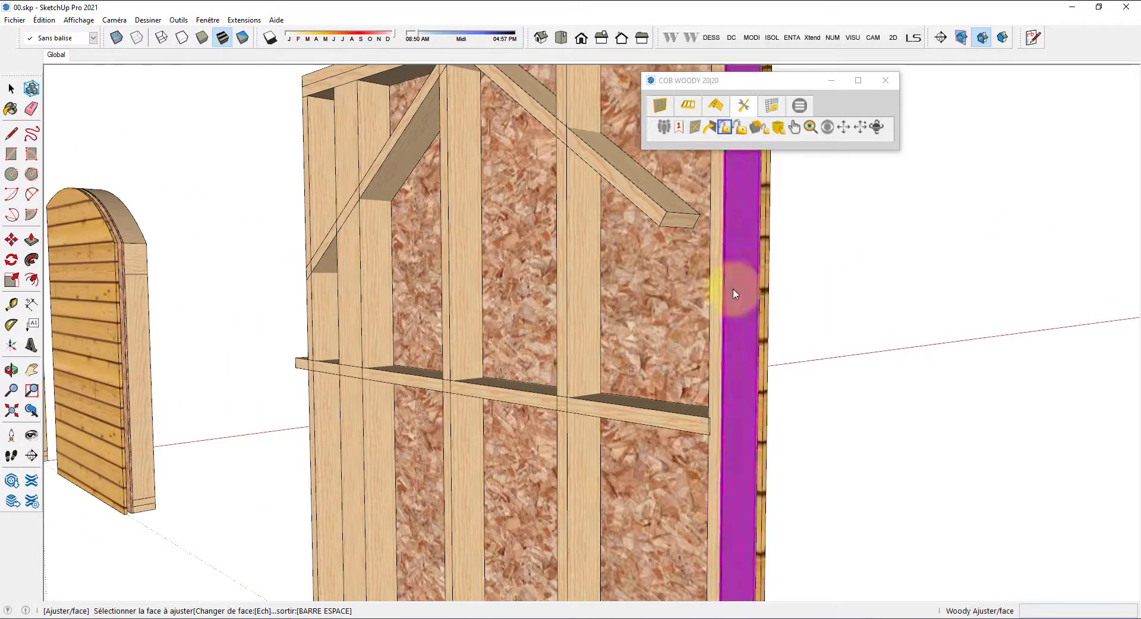
left_click(675, 223)
Step: Trim the tops of the left studs and the central stud along the underside of the left rafter with Couper/Face
middle_click_drag(675, 223, 1090, 420)
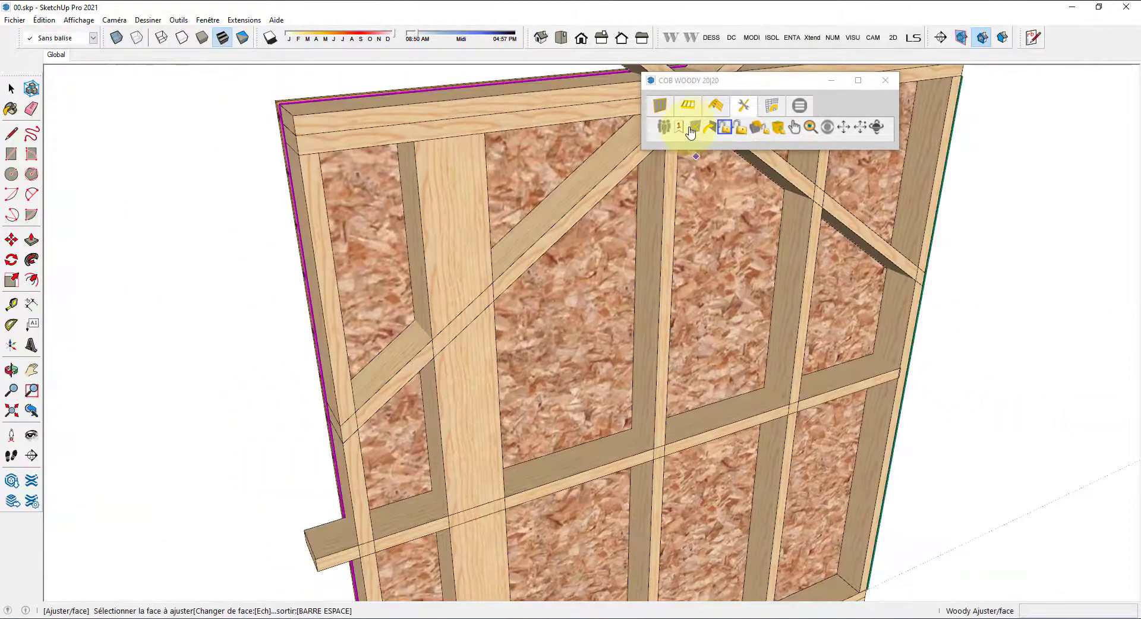
left_click(695, 126)
left_click(754, 130)
middle_click_drag(532, 279, 343, 107)
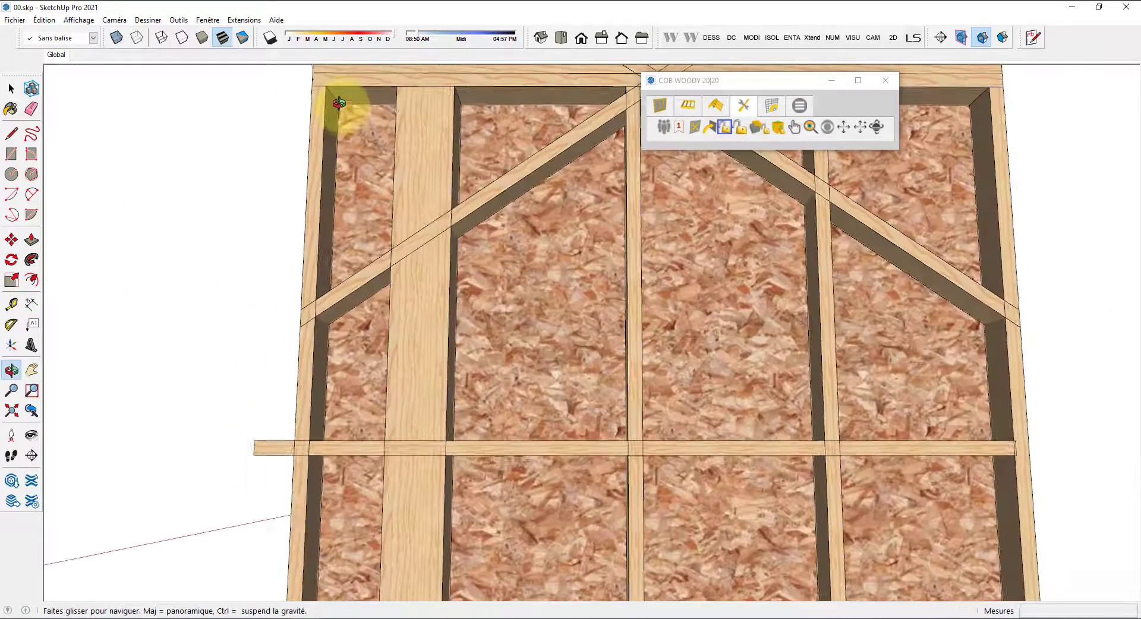
left_click(523, 191)
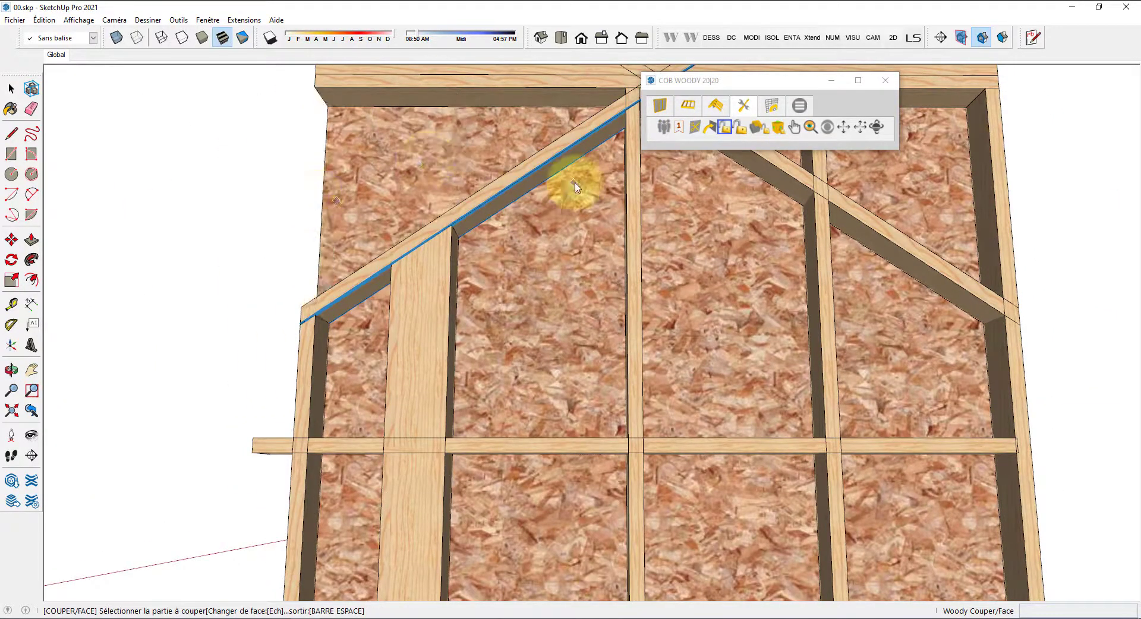
scroll(585, 128, "up", 6)
scroll(577, 138, "up", 4)
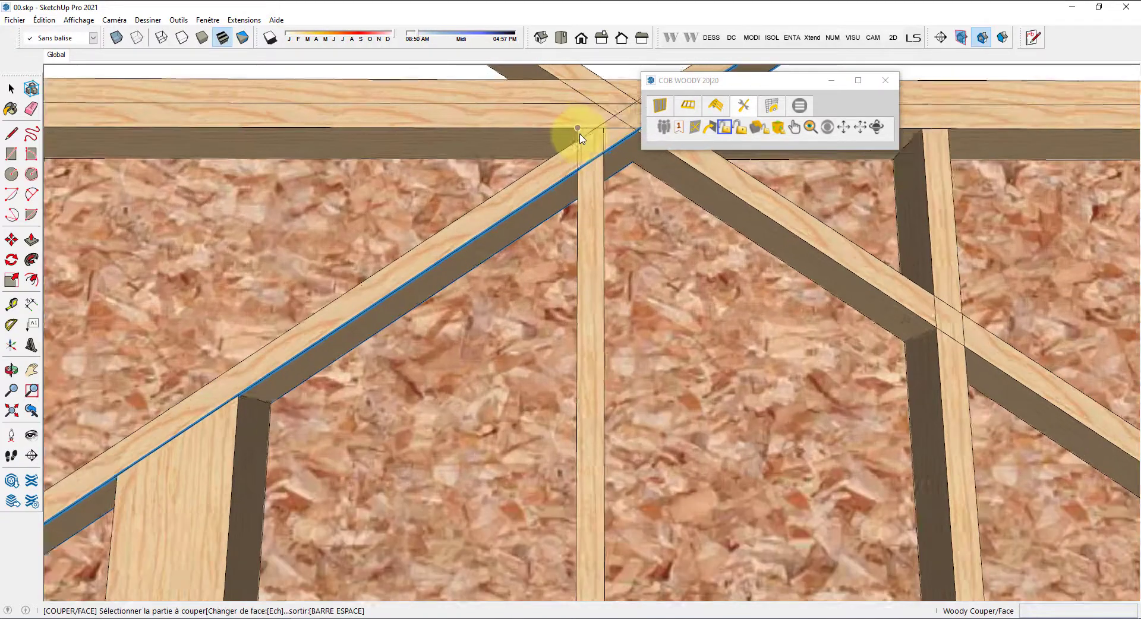
left_click(578, 137)
Step: Cut the tops of the right-hand studs along the underside of the right rafter
scroll(423, 215, "down", 4)
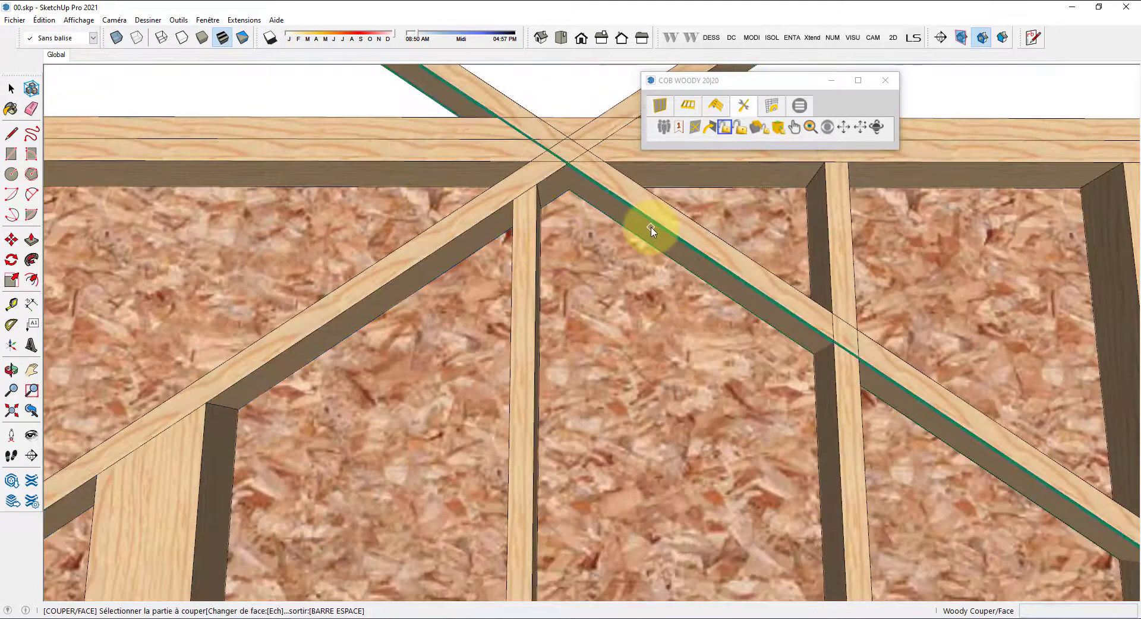
scroll(591, 196, "down", 4)
scroll(874, 291, "down", 3)
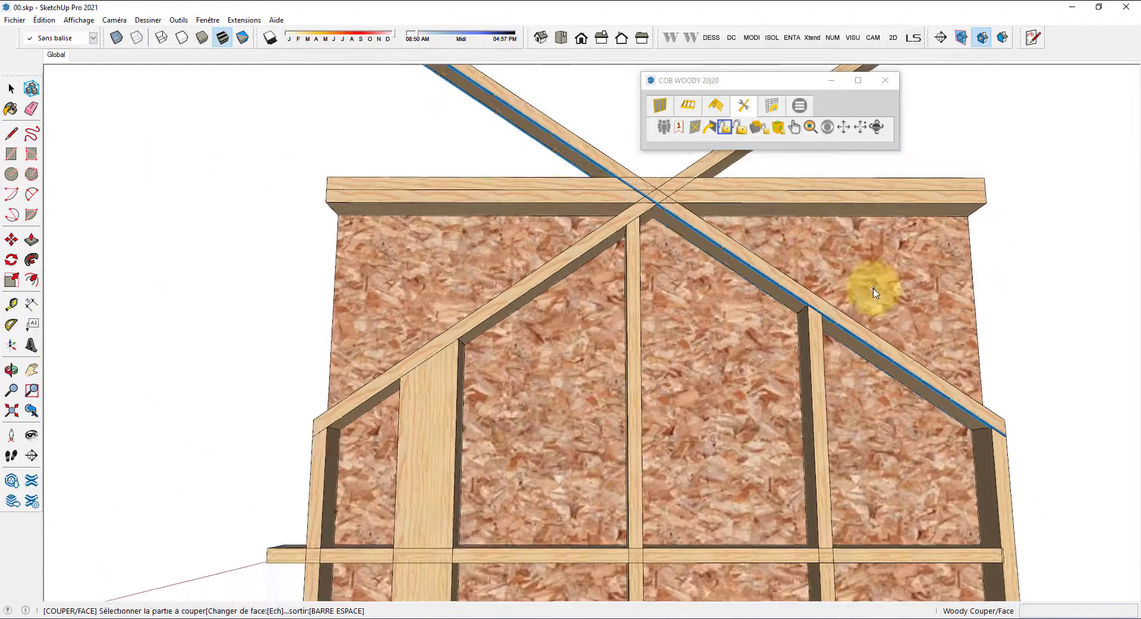
Step: Cut off the ends of both rafters beyond their crossing so that they meet at the ridge
middle_click_drag(817, 255, 616, 369)
key("Escape")
scroll(669, 256, "up", 3)
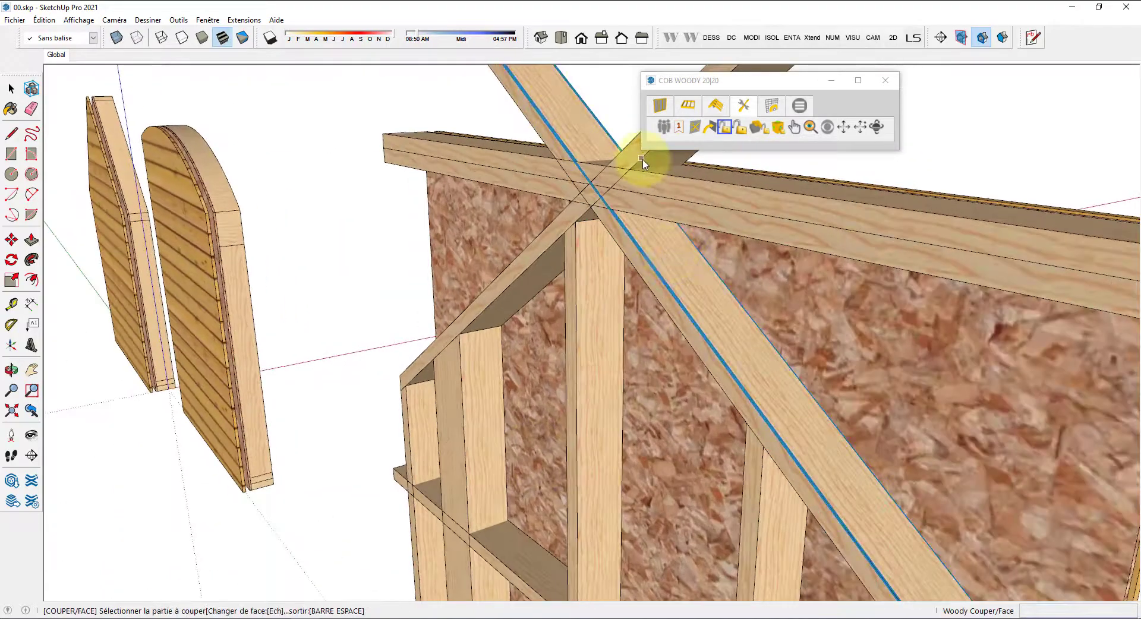
middle_click_drag(601, 262, 589, 229)
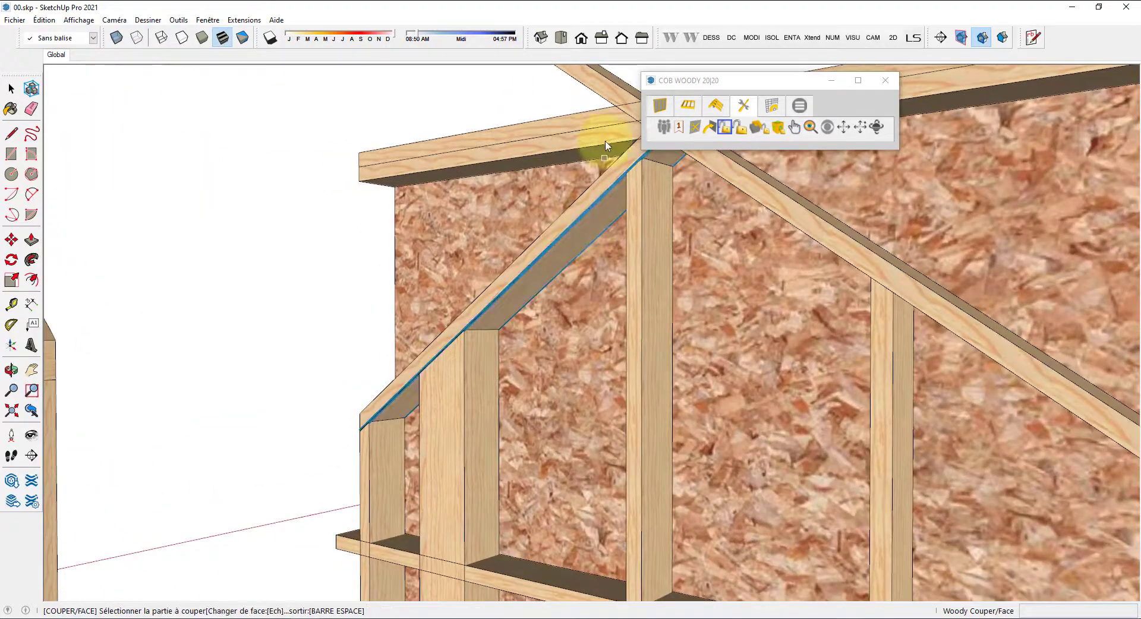
middle_click_drag(530, 184, 909, 394)
Step: Delete the horizontal top plates above the rafters
left_click(10, 86)
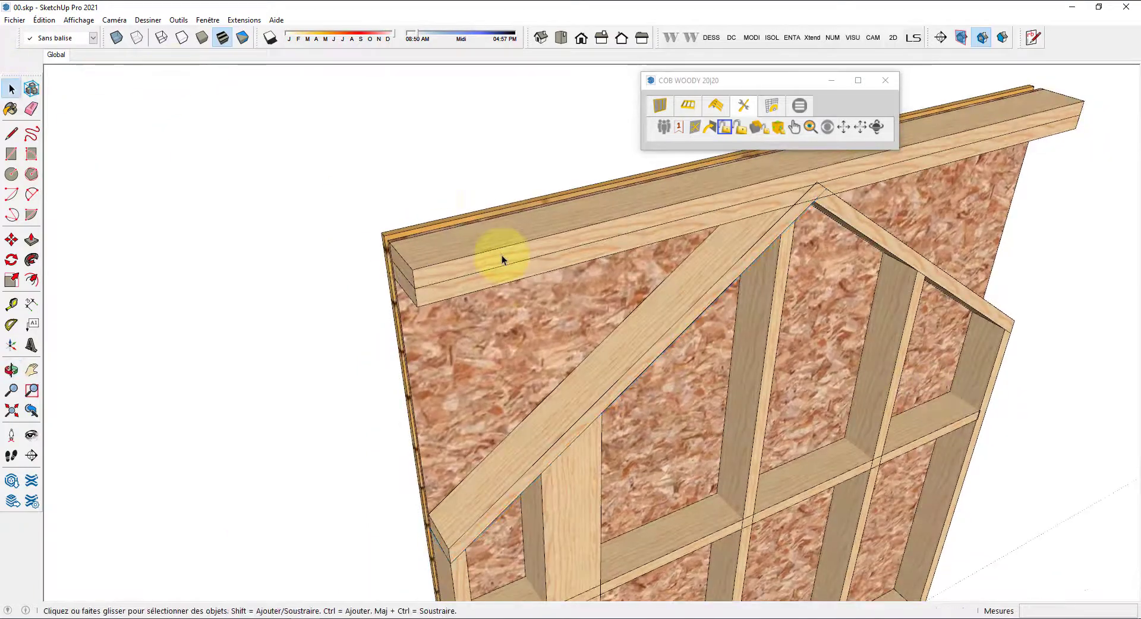
left_click(505, 256)
key("Delete")
Step: Trim the horizontal rail to fit between the left end stud and the wide stud with the Xtend P/P tool
scroll(497, 275, "down", 3)
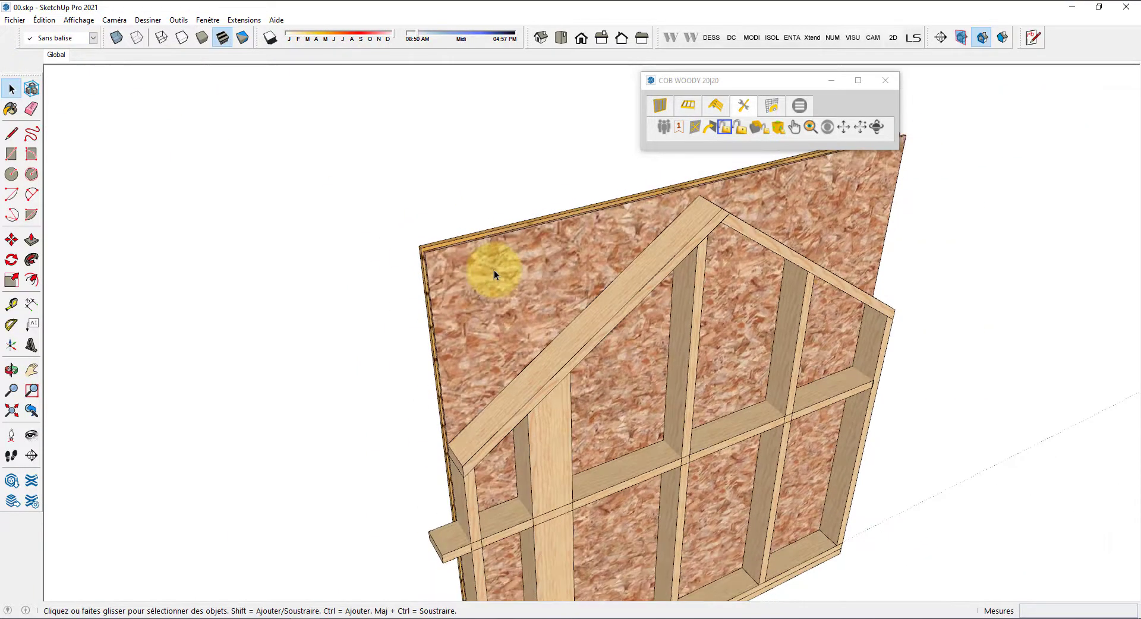
middle_click_drag(492, 270, 483, 178)
left_click(813, 37)
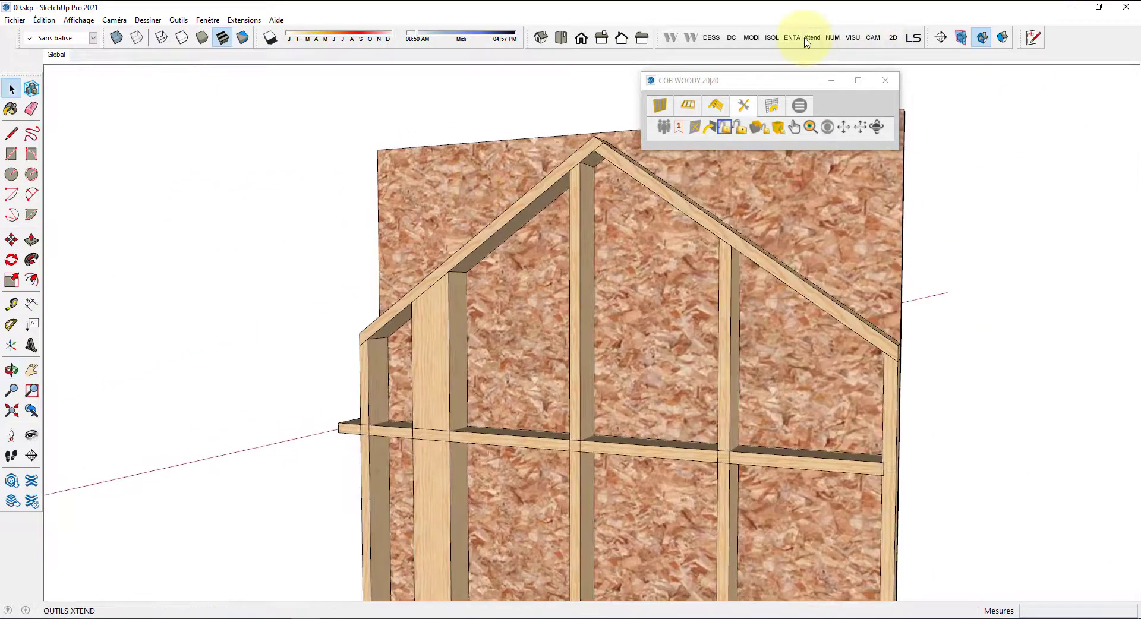
left_click(236, 106)
left_click(398, 437)
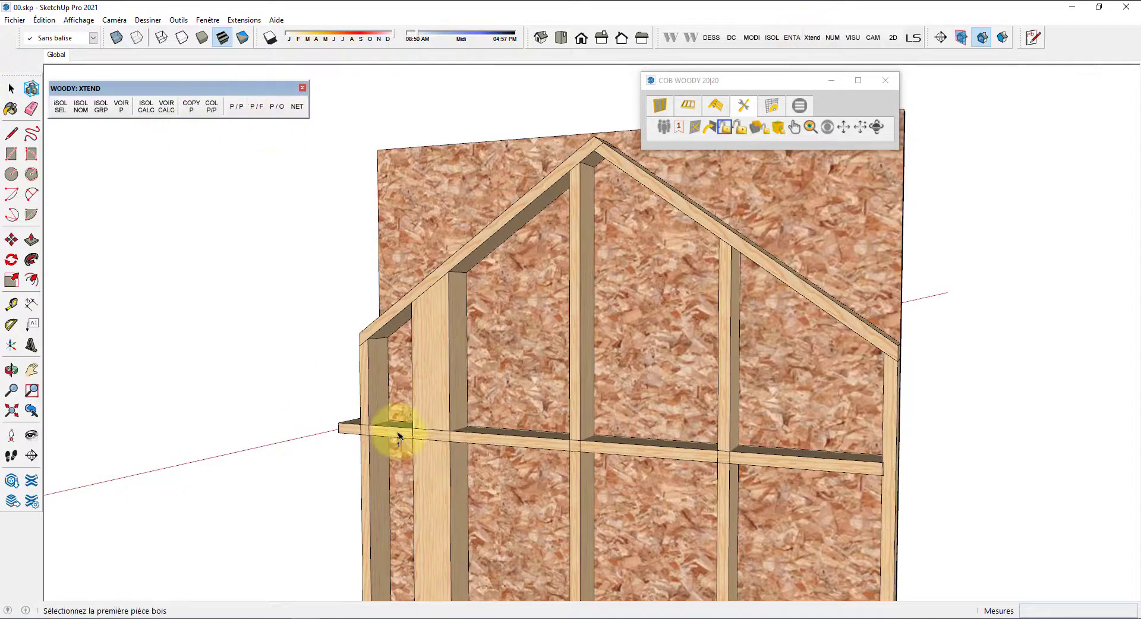
left_click(369, 395)
middle_click_drag(394, 425, 776, 441)
left_click(388, 485)
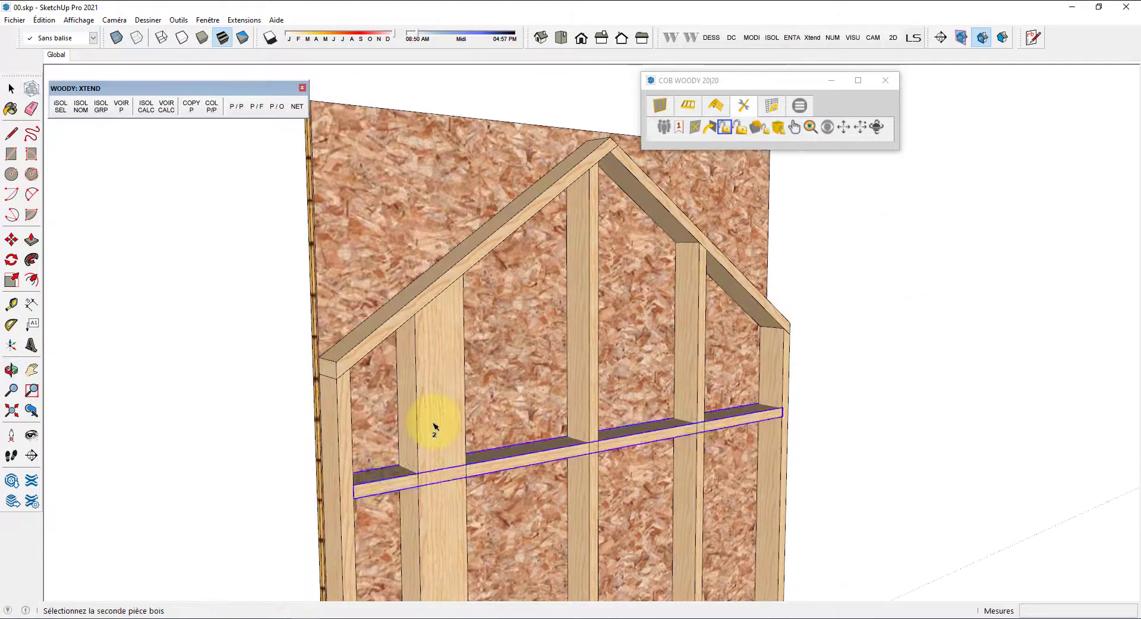
left_click(435, 425)
Step: Cut off the OSB panel above the left rafter along the rafter's upper face with the Couper/Face tool
scroll(428, 386, "down", 2)
middle_click_drag(504, 466, 569, 365)
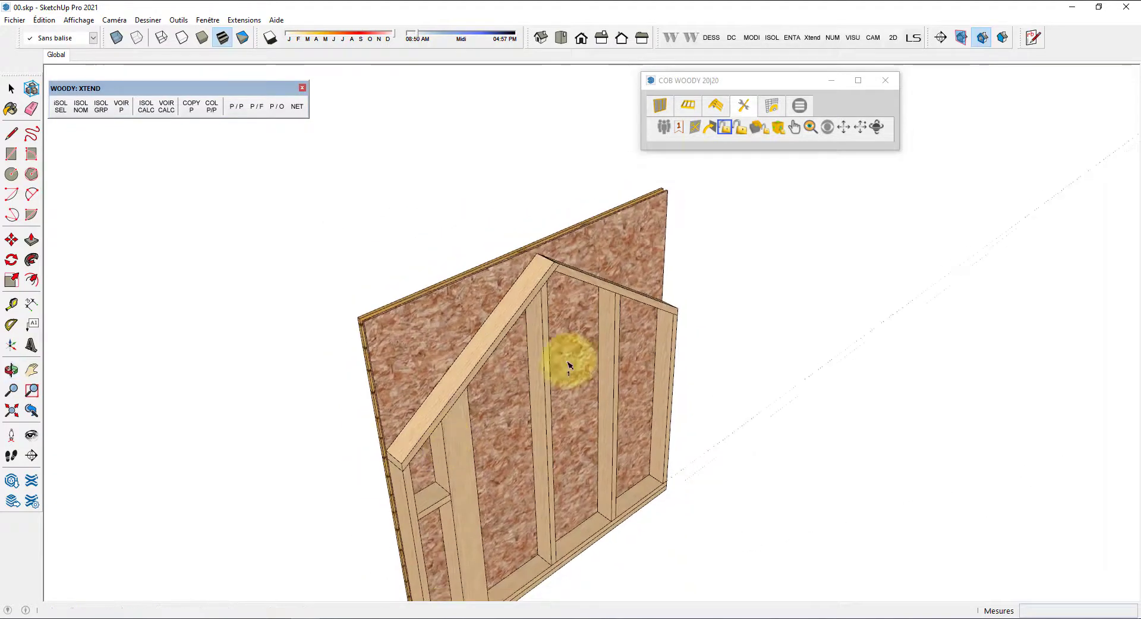
left_click(693, 128)
left_click(735, 131)
scroll(508, 333, "up", 2)
left_click(512, 326)
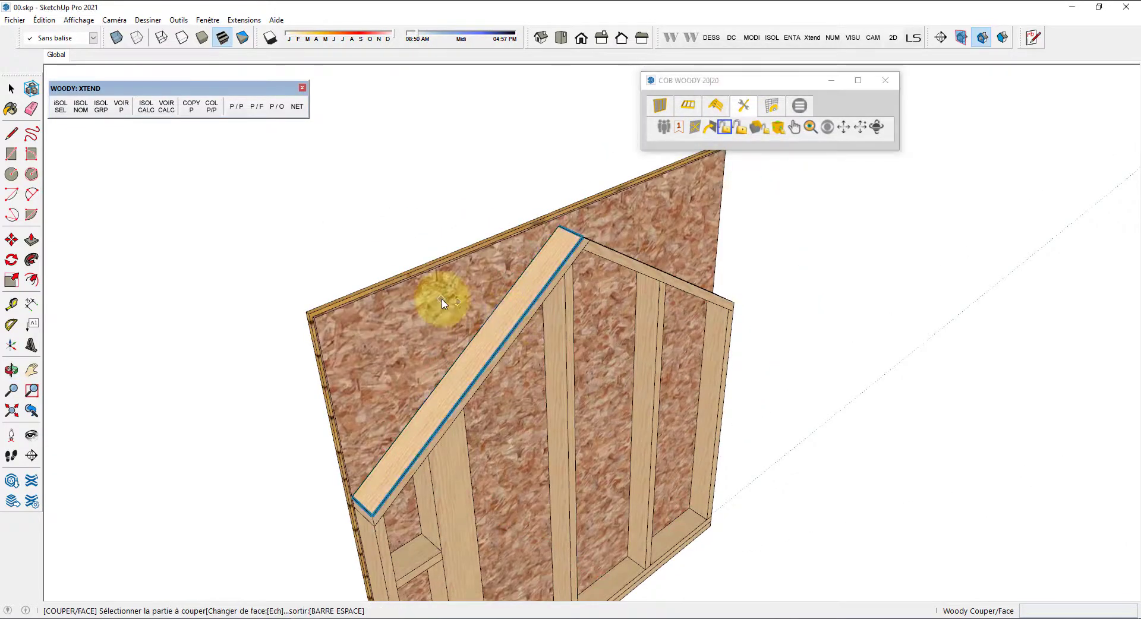
middle_click_drag(433, 301, 74, 292)
key("Escape")
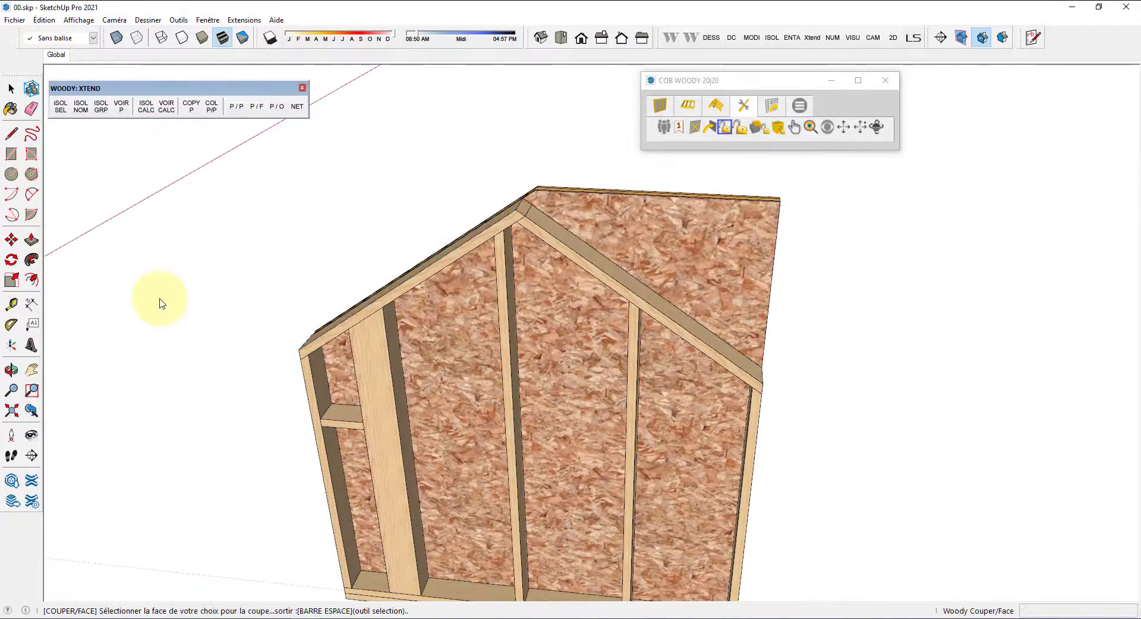
Step: Cut off the remaining OSB panel corner along the upper face of the right rafter
scroll(551, 255, "up", 2)
left_click(603, 250)
left_click(651, 198)
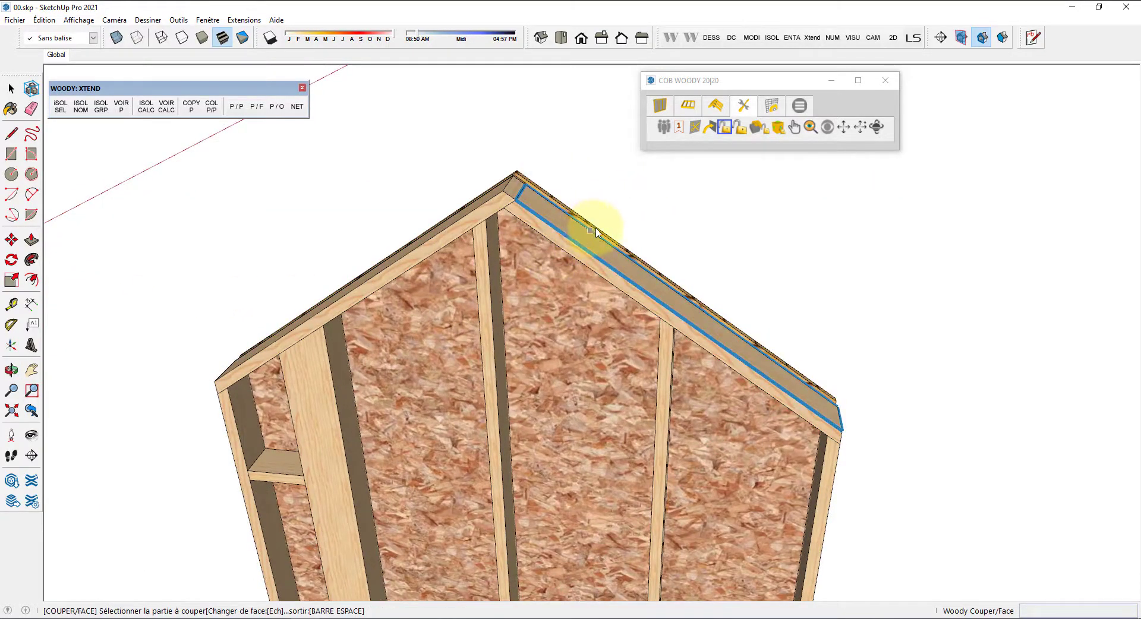
middle_click_drag(593, 230, 715, 321)
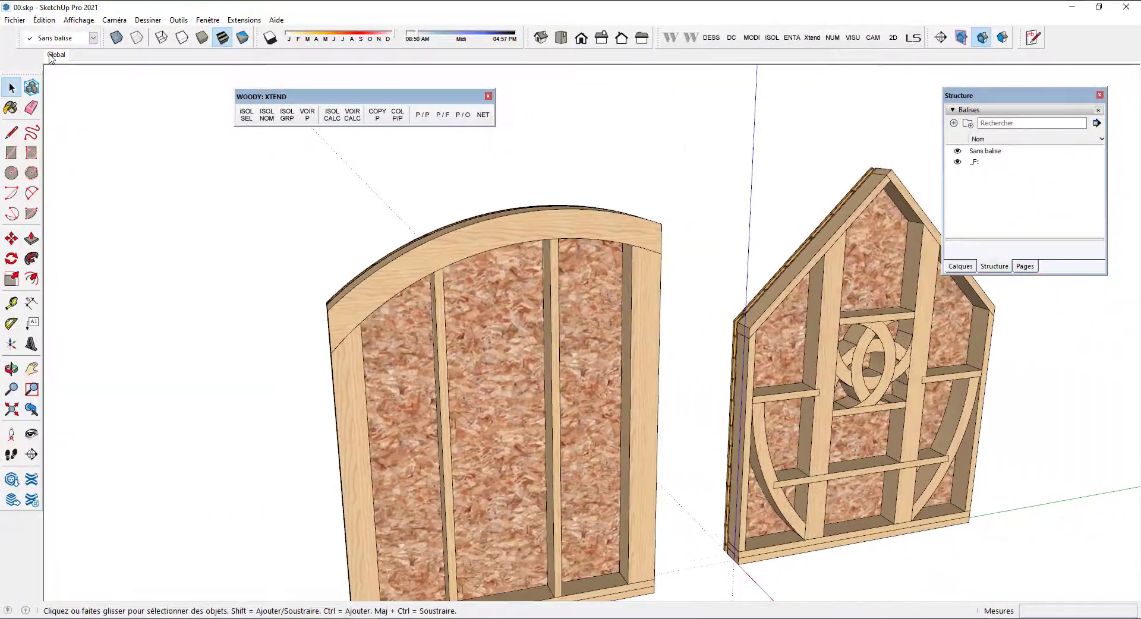
middle_click_drag(578, 373, 523, 376)
scroll(585, 335, "up", 5)
middle_click_drag(603, 323, 636, 353)
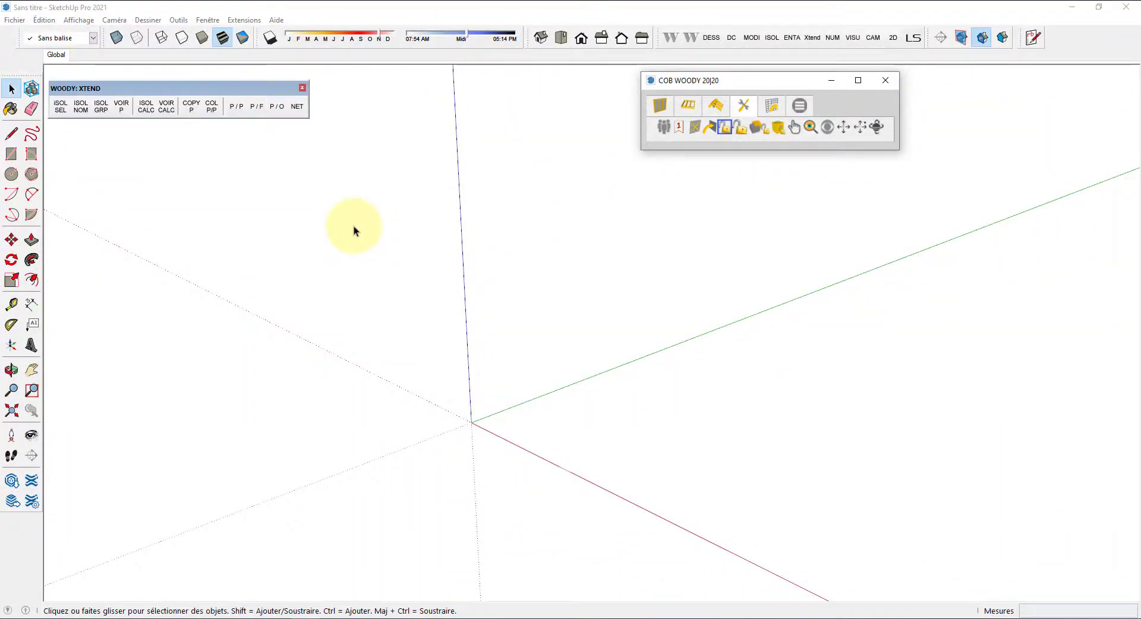
Step: Create a new palette named Structure that contains only the Structure dialogue
left_click(408, 221)
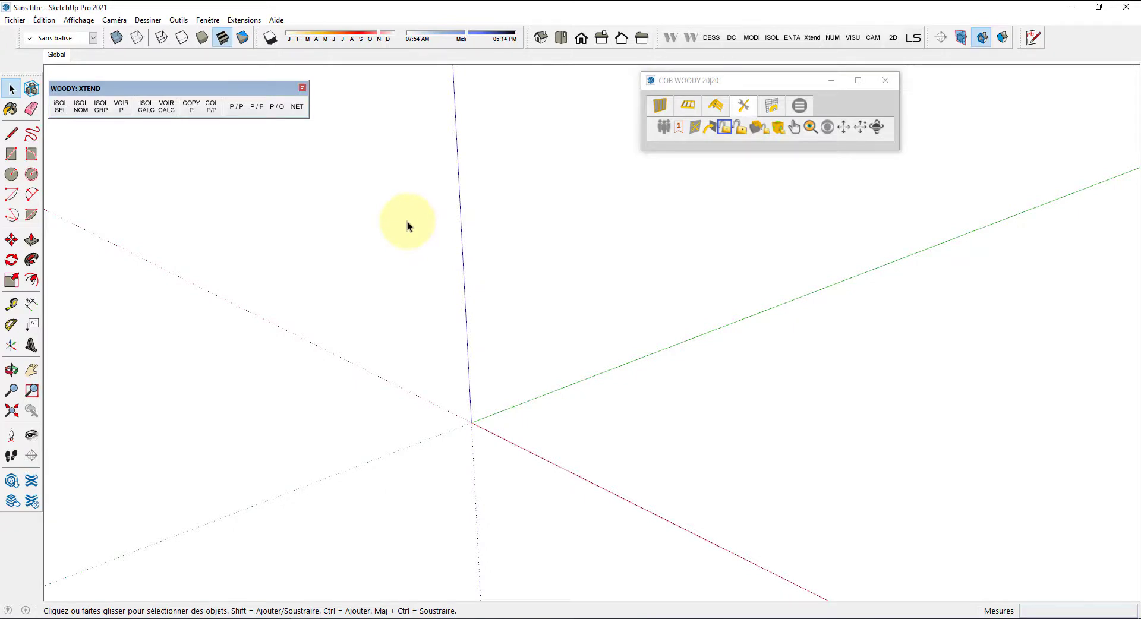
left_click(208, 21)
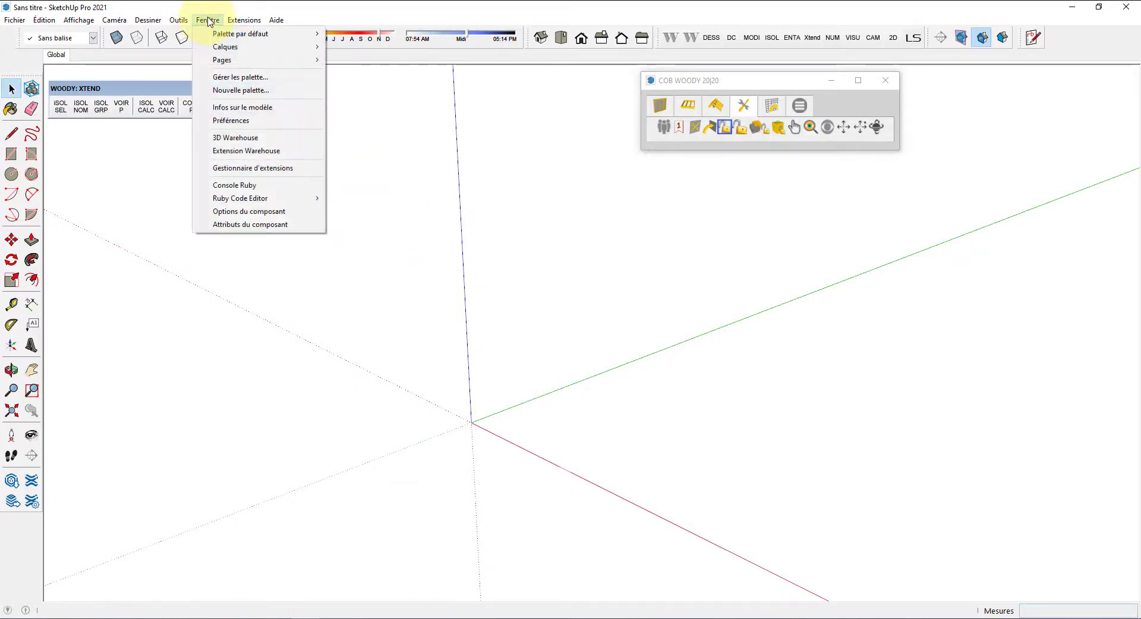
left_click(240, 77)
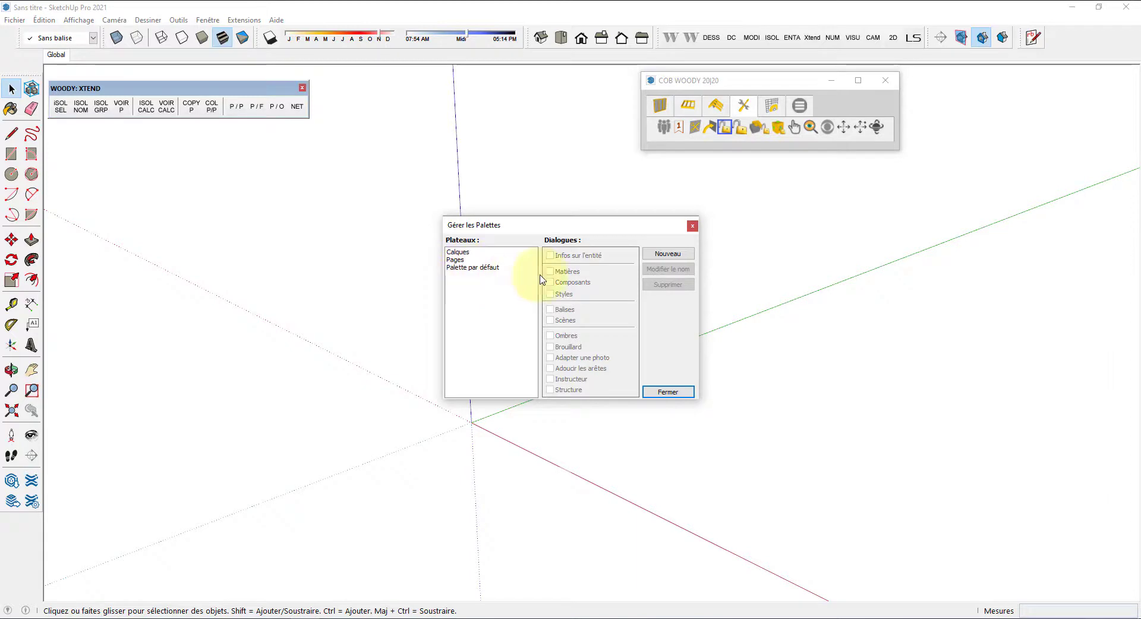
left_click(668, 254)
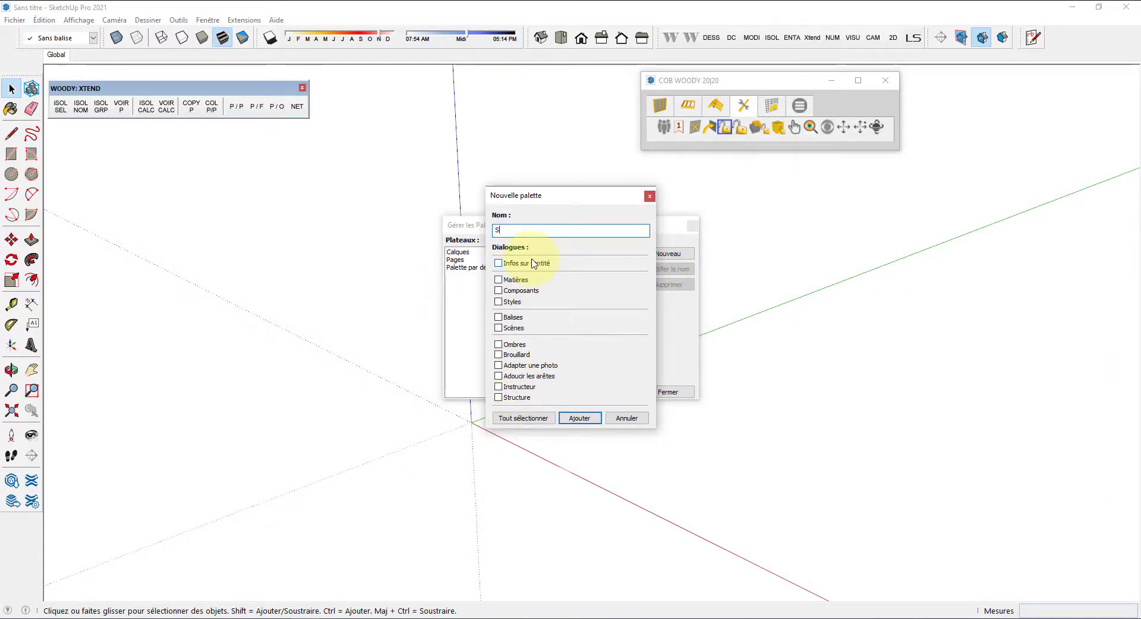
type("Structure")
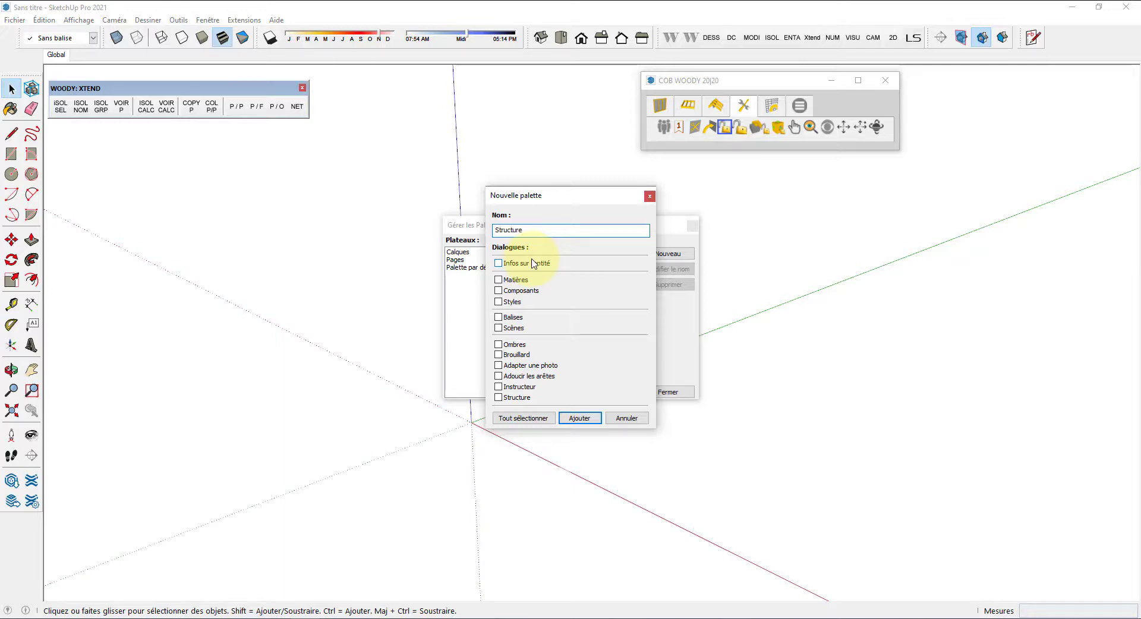
left_click(507, 396)
left_click(578, 418)
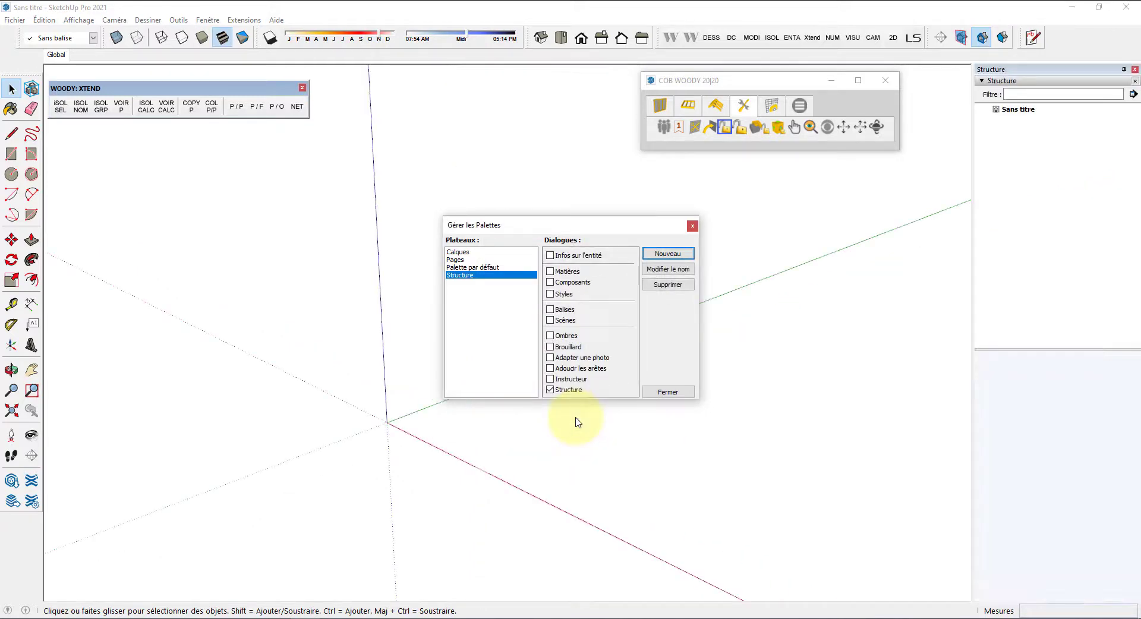
left_click(668, 391)
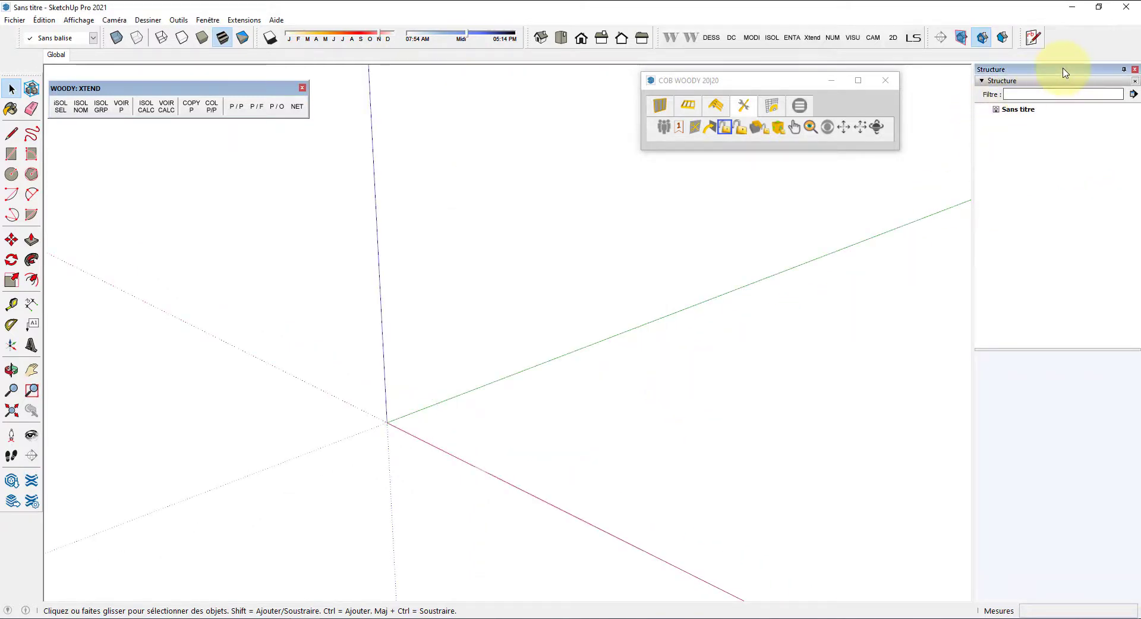
Step: Undock the Structure palette and float it in one tabbed window with the Calques and Pages palettes
left_click_drag(1064, 70, 846, 188)
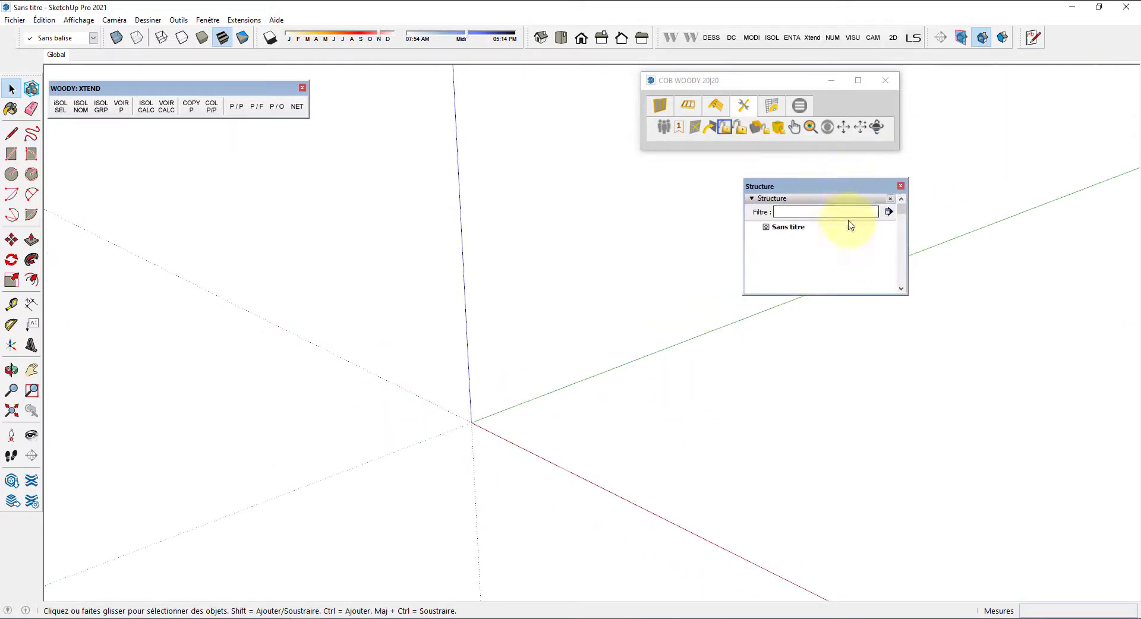
left_click(900, 185)
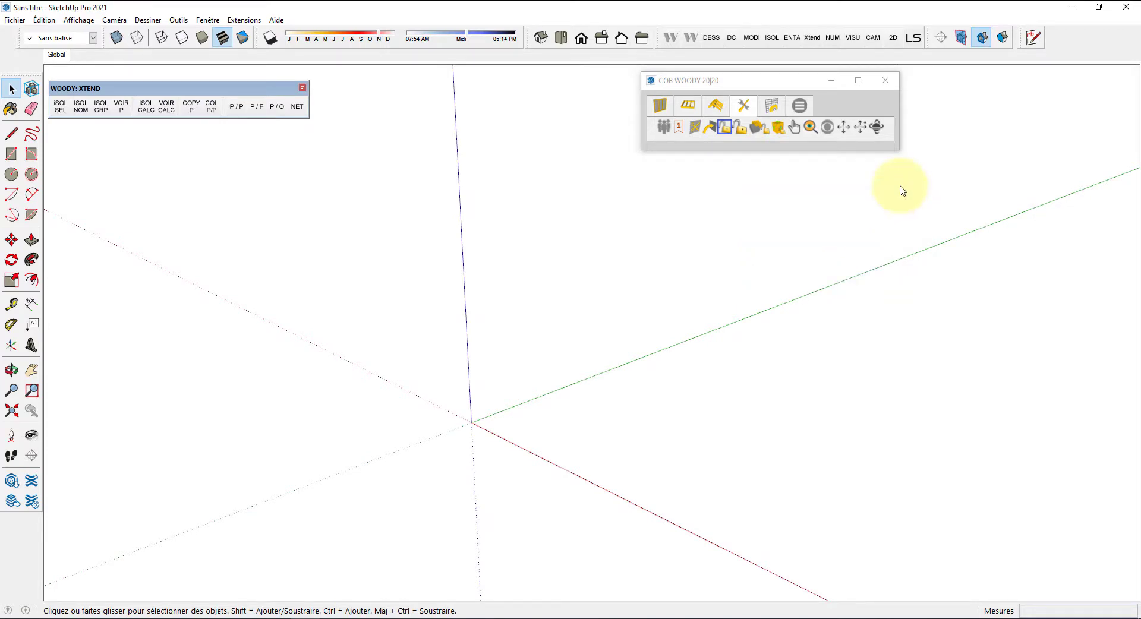
left_click(799, 105)
left_click_drag(862, 189, 464, 114)
left_click(1007, 299)
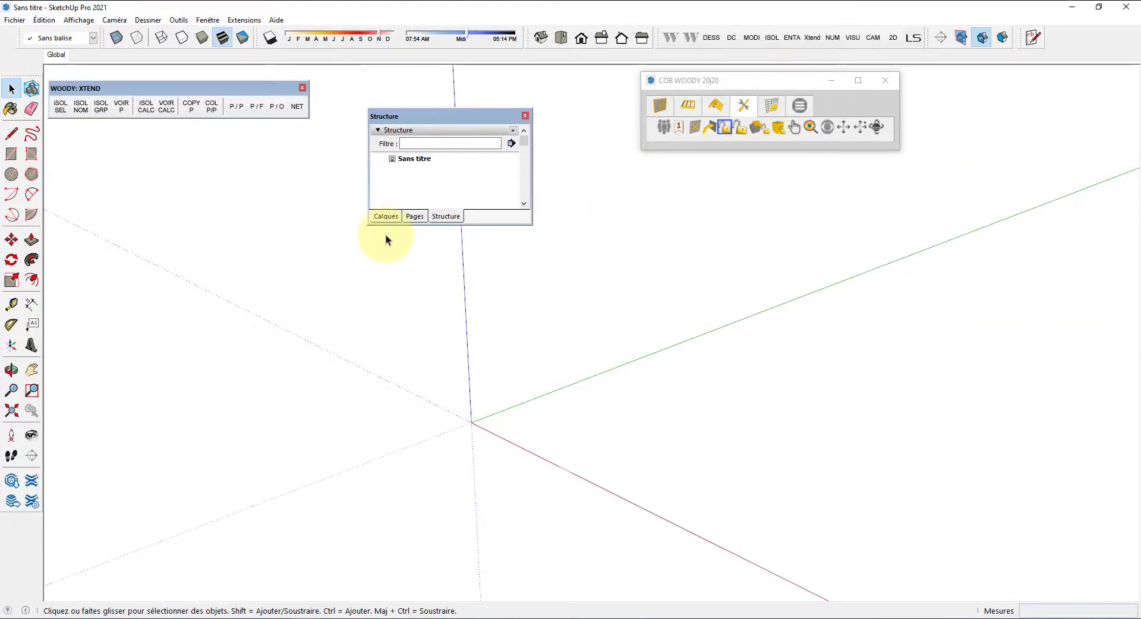
Step: Look through the Calques, Pages and Structure palettes in the tabbed window
left_click(386, 216)
left_click(415, 216)
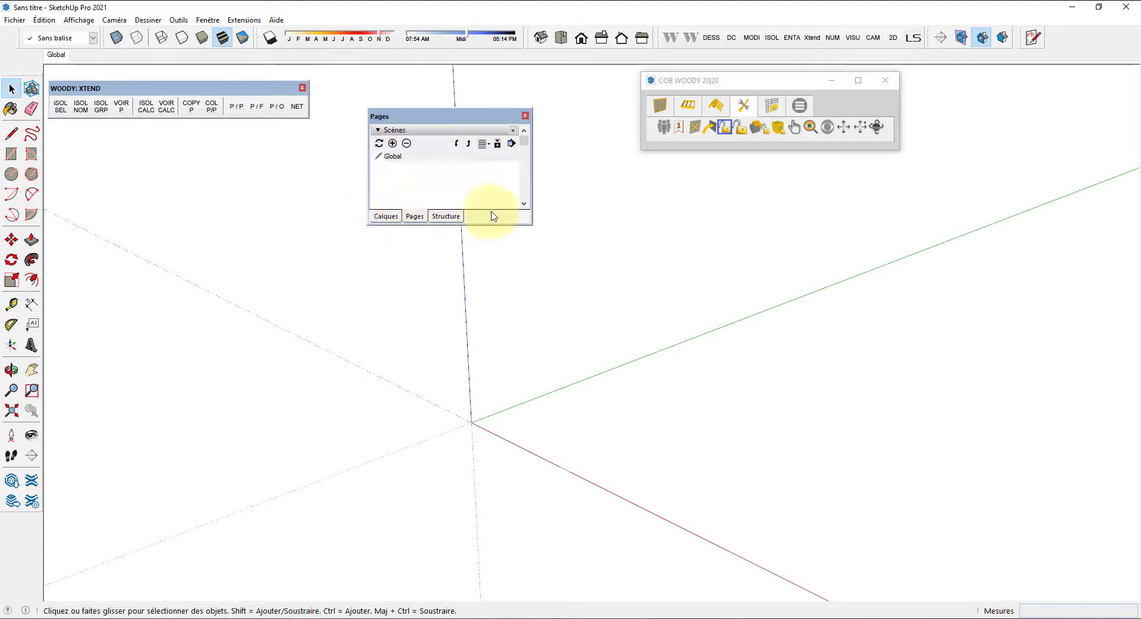
left_click(445, 216)
Step: Move the tabbed palette window to the edge of the drawing area and hide the palettes
left_click(800, 107)
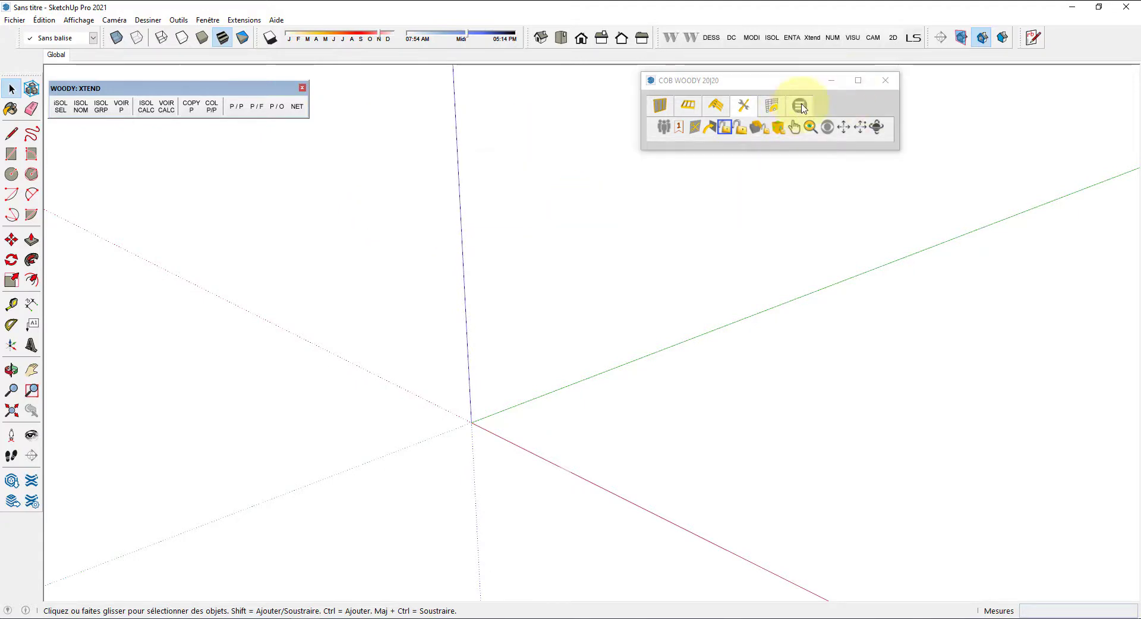
left_click_drag(451, 118, 1029, 98)
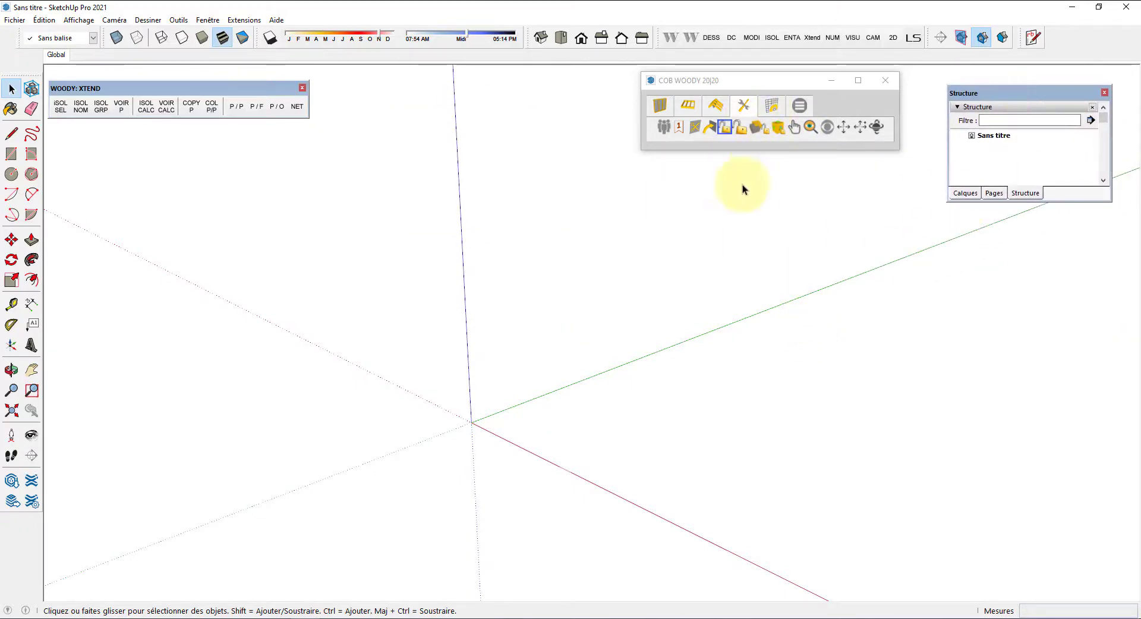
scroll(525, 258, "down", 2)
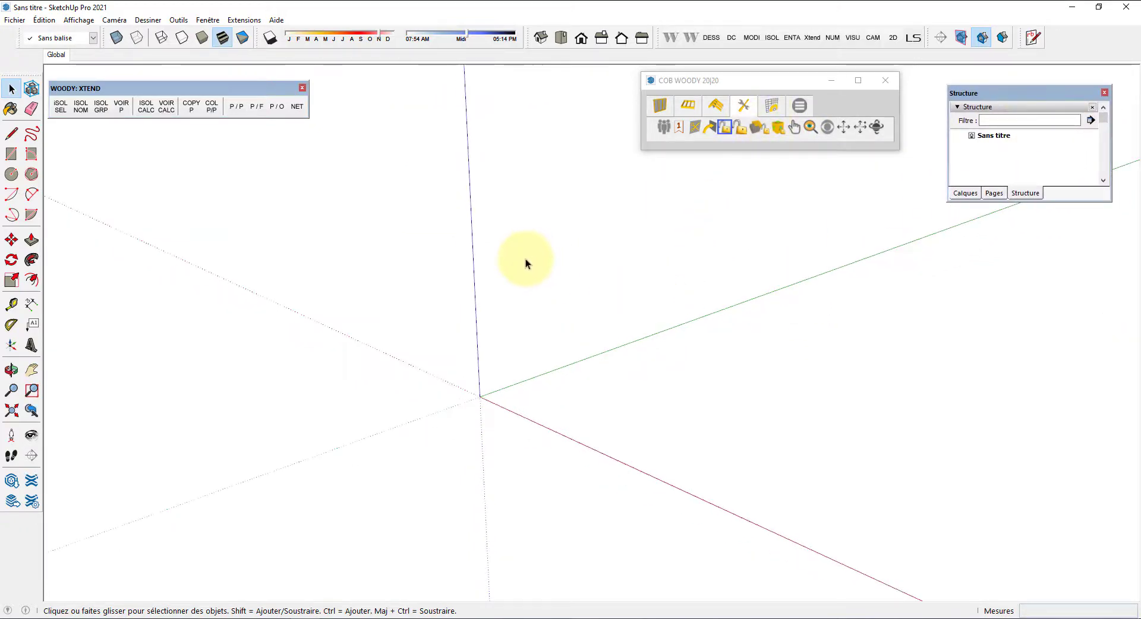
left_click(800, 106)
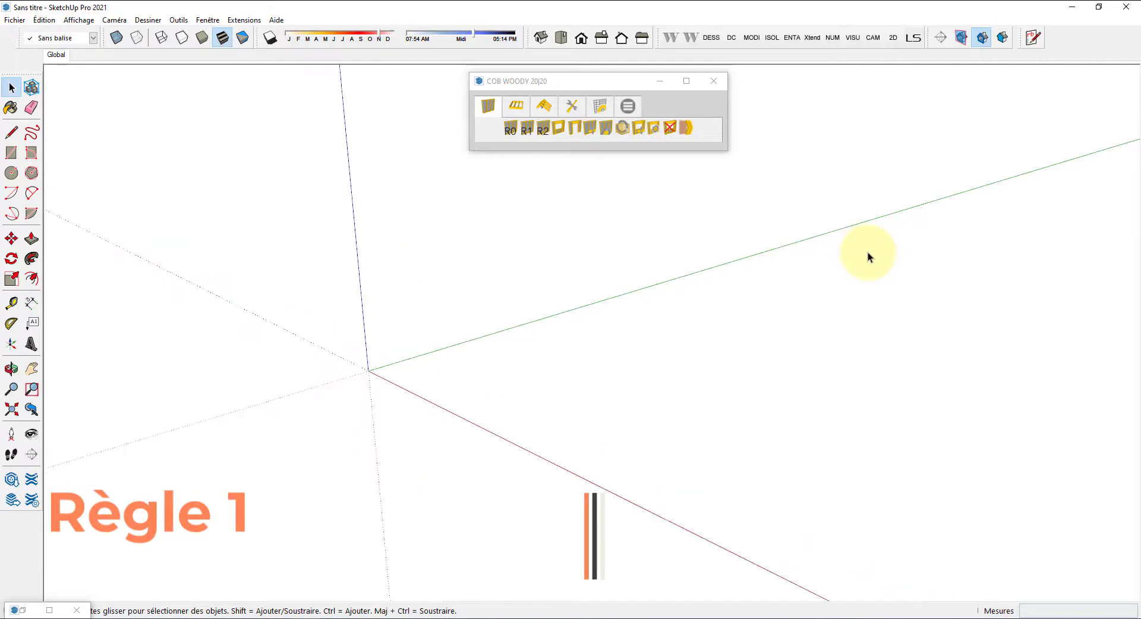
Step: Bring up the Ruby Code Editor for a look and minimise it again
left_click(19, 614)
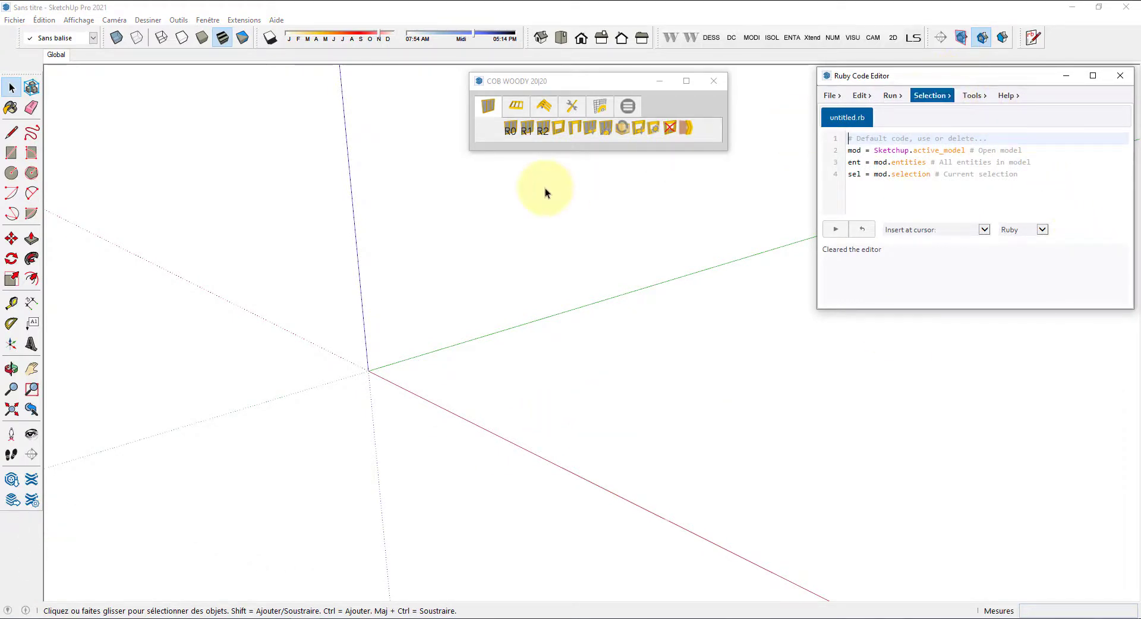
left_click(1067, 78)
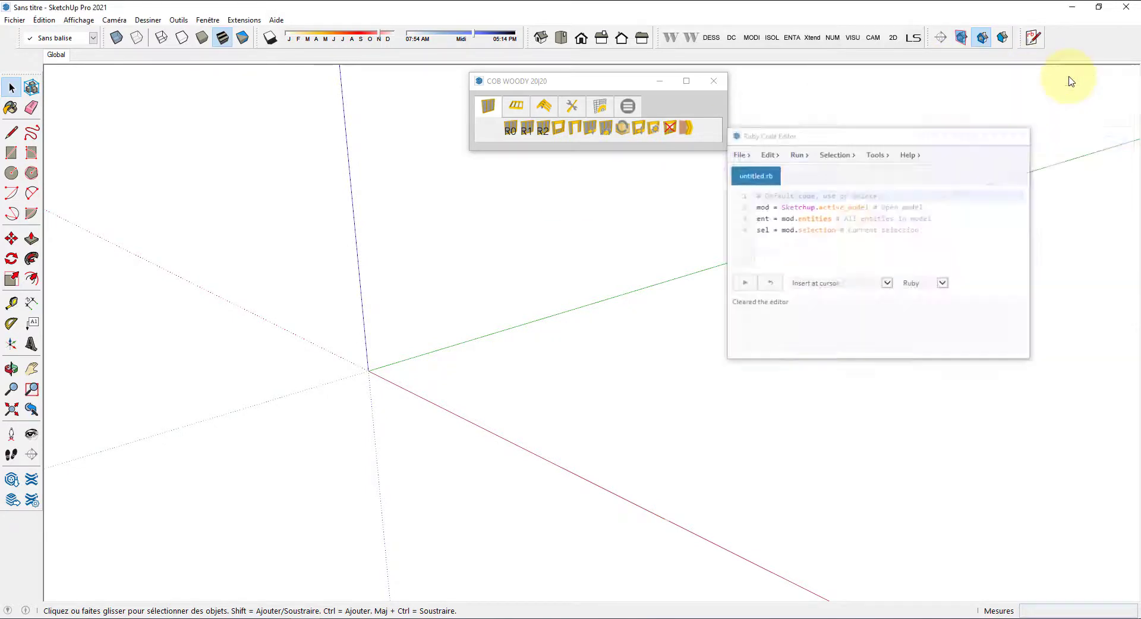
Step: Draw an R0 wall from the origin along the green axis with 12 mm OSB bracing and 19 mm Bardage horiz Lasuré exterior cladding
left_click(510, 132)
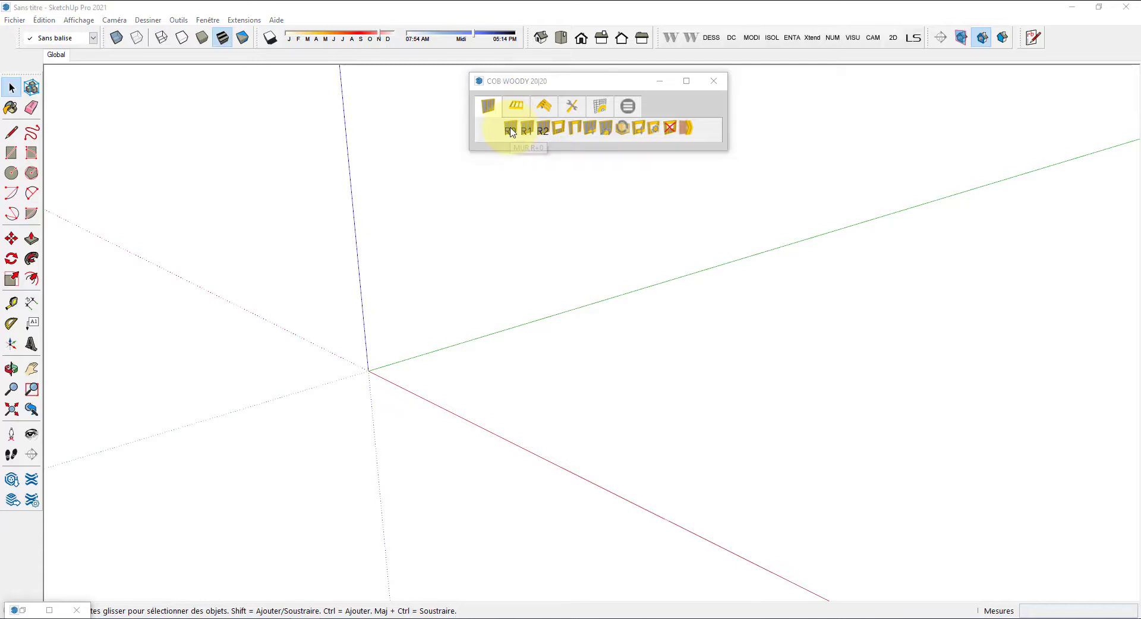
left_click(523, 221)
left_click(525, 222)
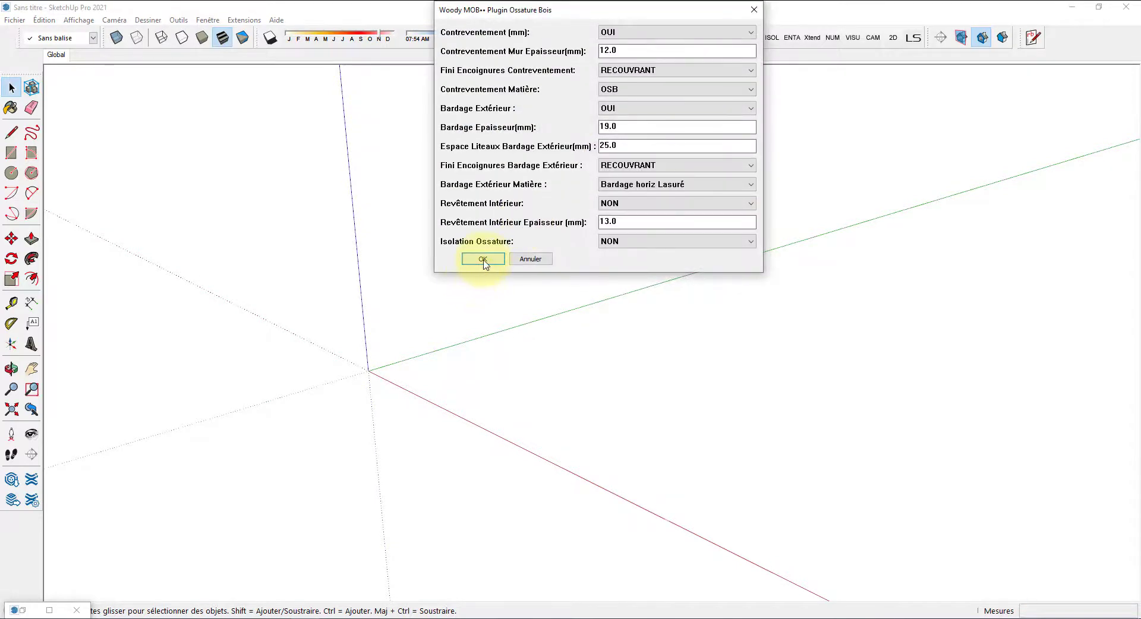
left_click(483, 259)
left_click(373, 375)
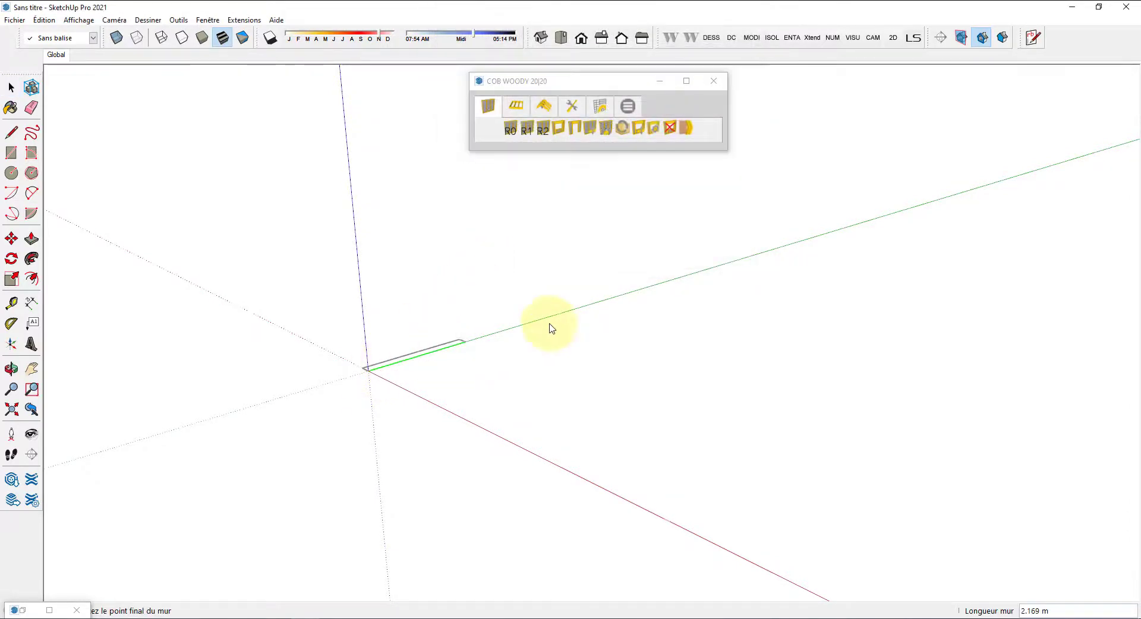
left_click(524, 330)
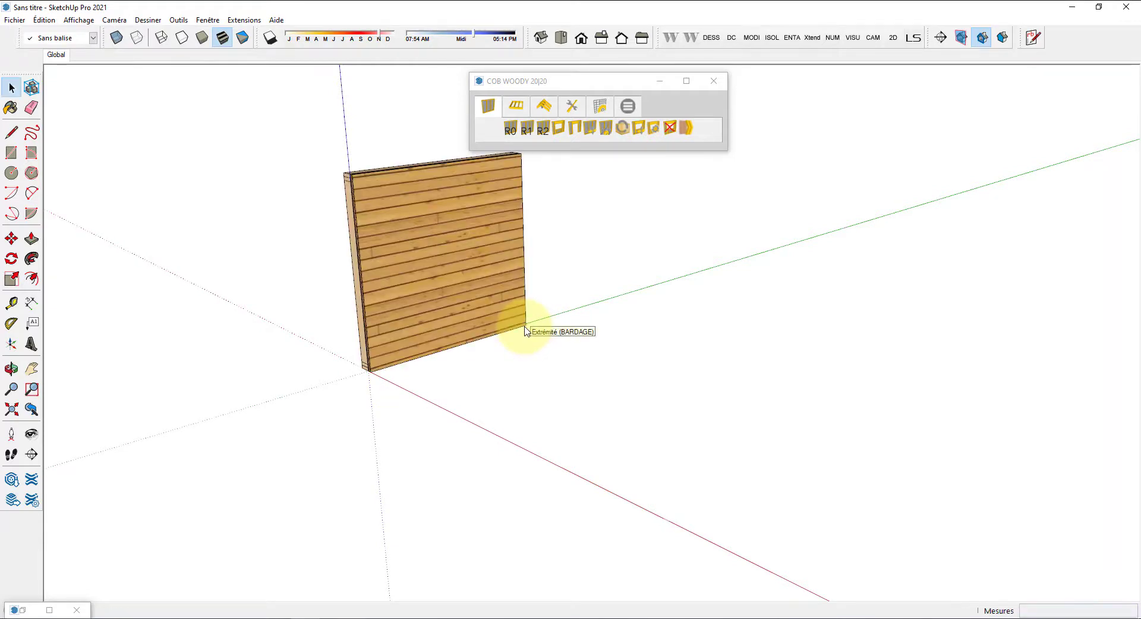
Step: Select the new wall and expand its group in the undocked Structure palette to view all its pieces
left_click(433, 277)
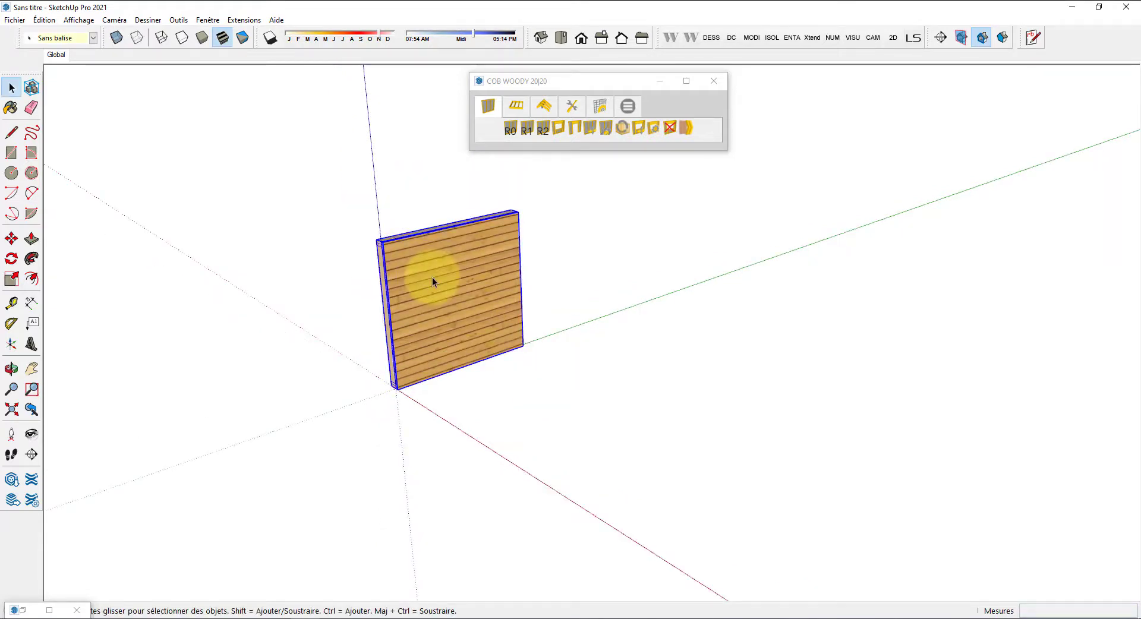
left_click(627, 110)
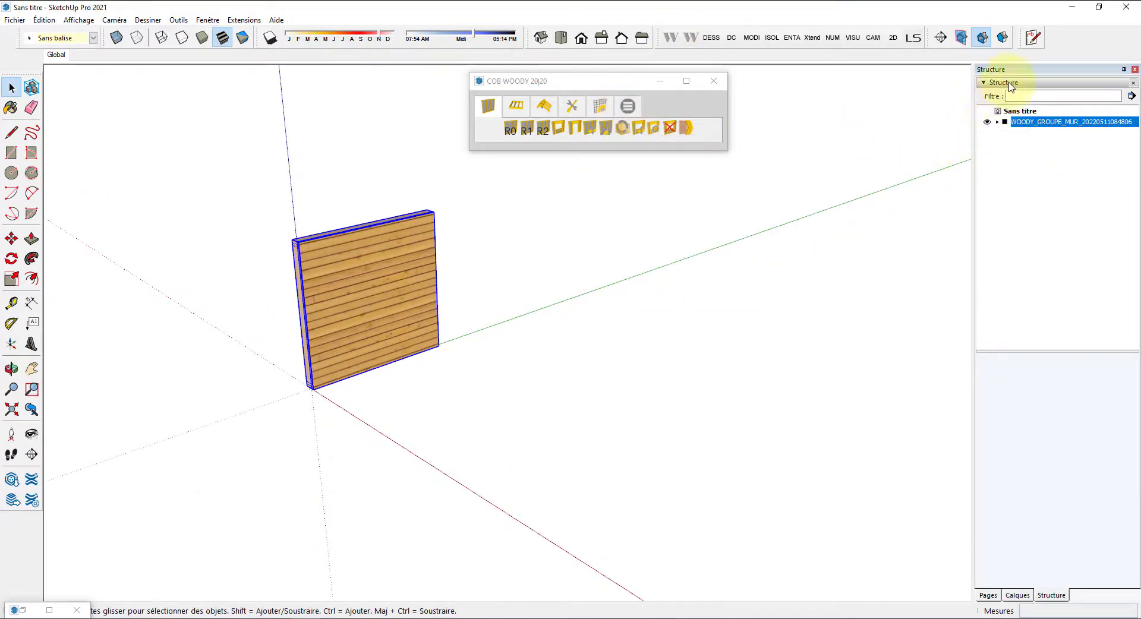
left_click_drag(1035, 76, 722, 189)
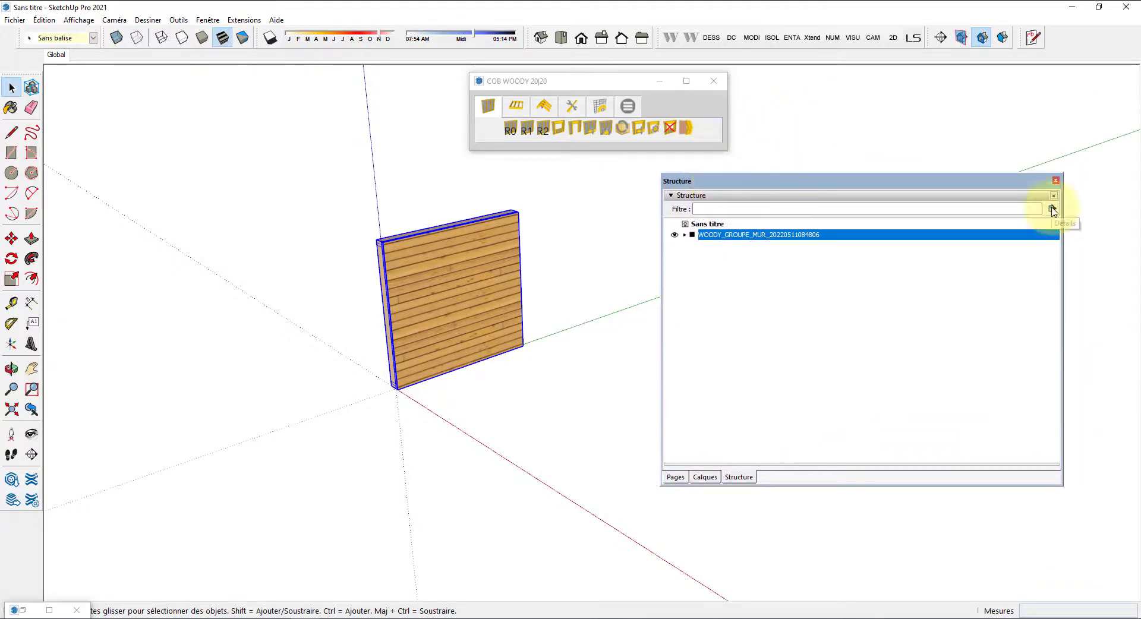
left_click(1052, 209)
left_click(1070, 209)
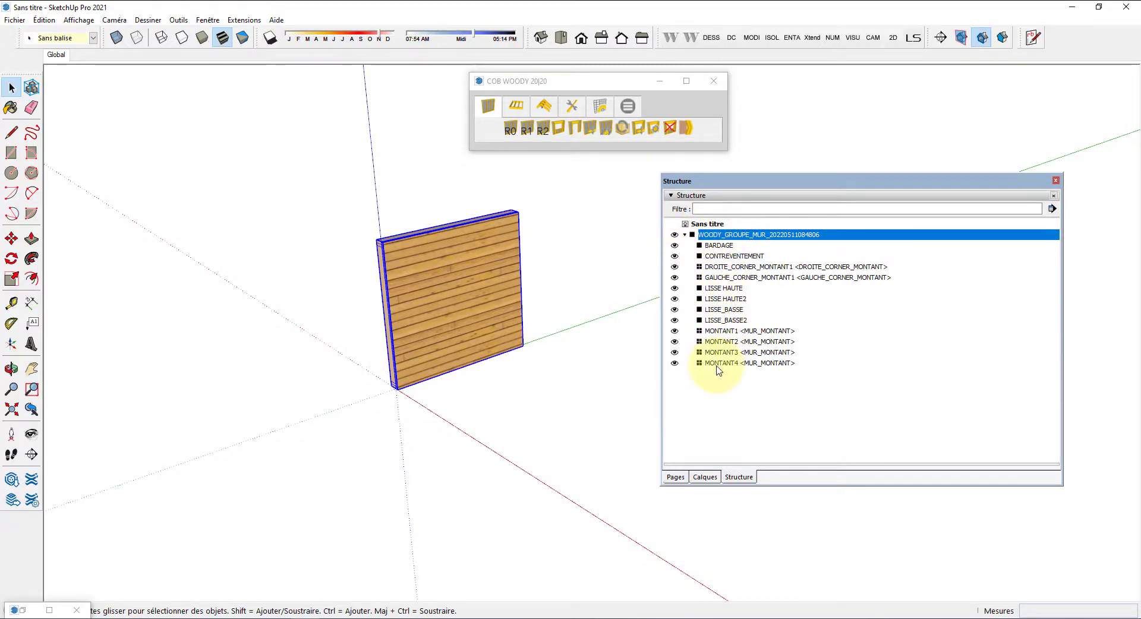
Step: List the selected wall group's attributes in the Ruby Code Editor and read through them to the end
left_click(22, 612)
left_click(929, 96)
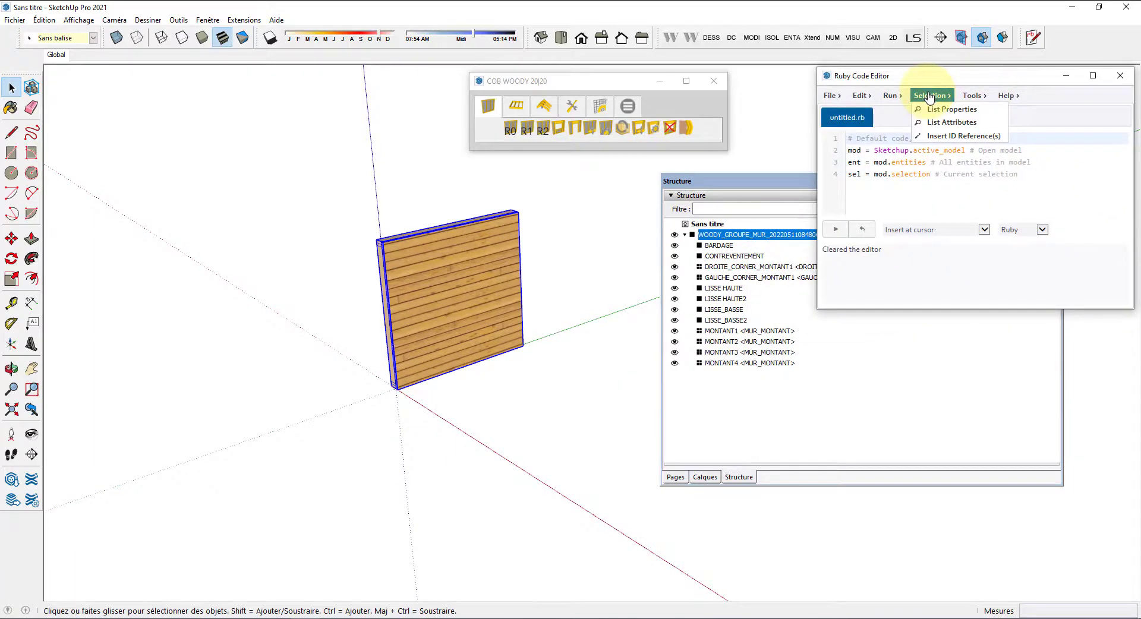
left_click(952, 122)
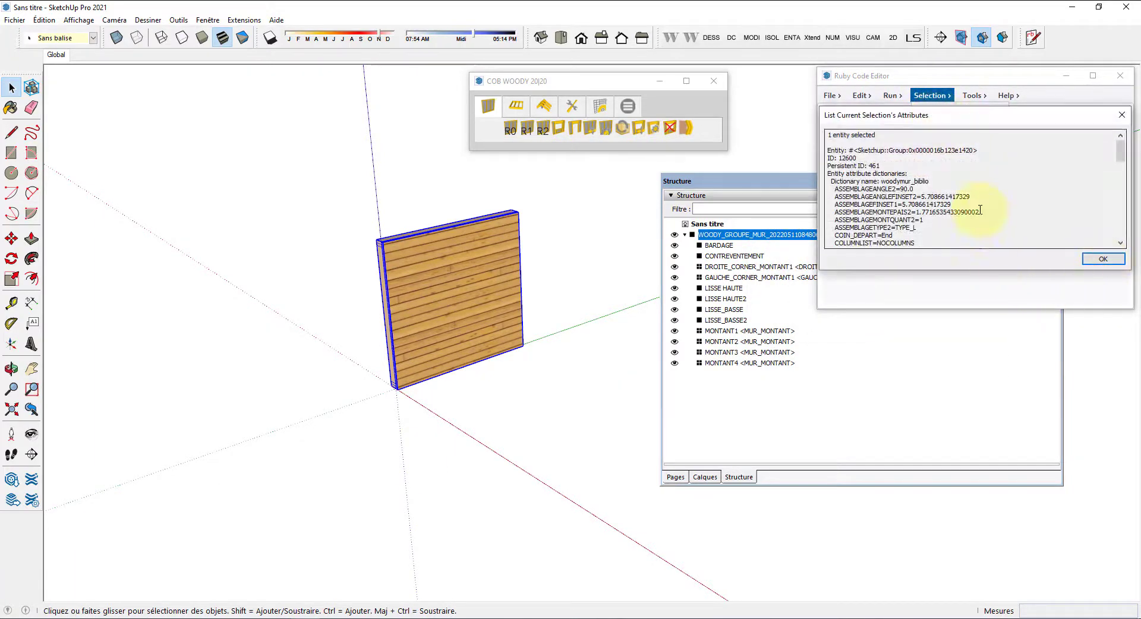
scroll(979, 210, "down", 12)
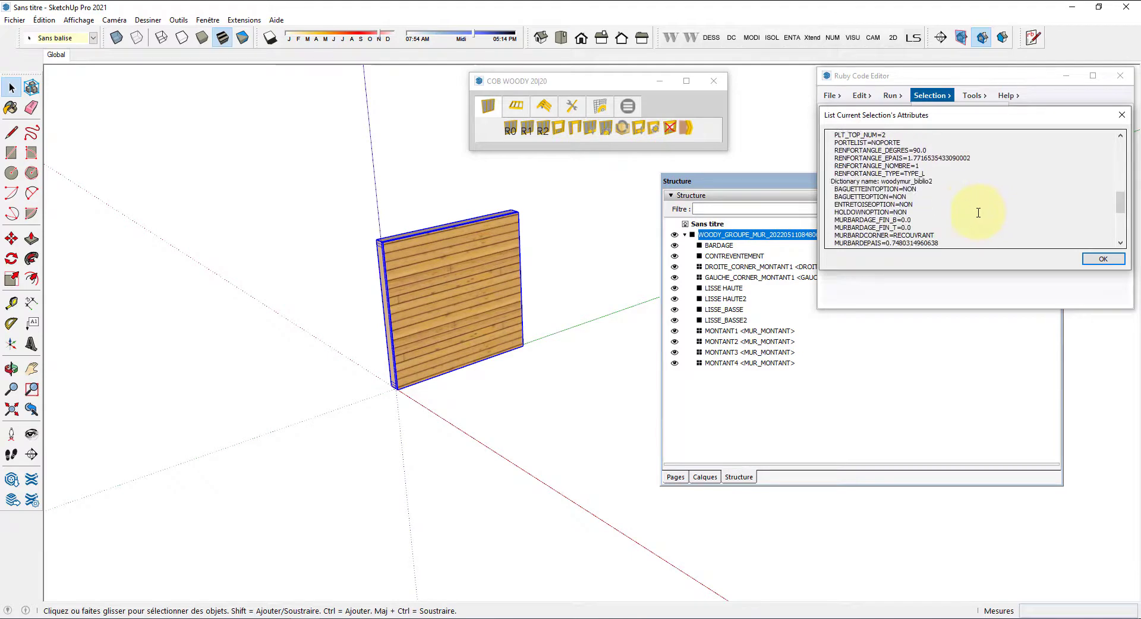
scroll(978, 212, "down", 6)
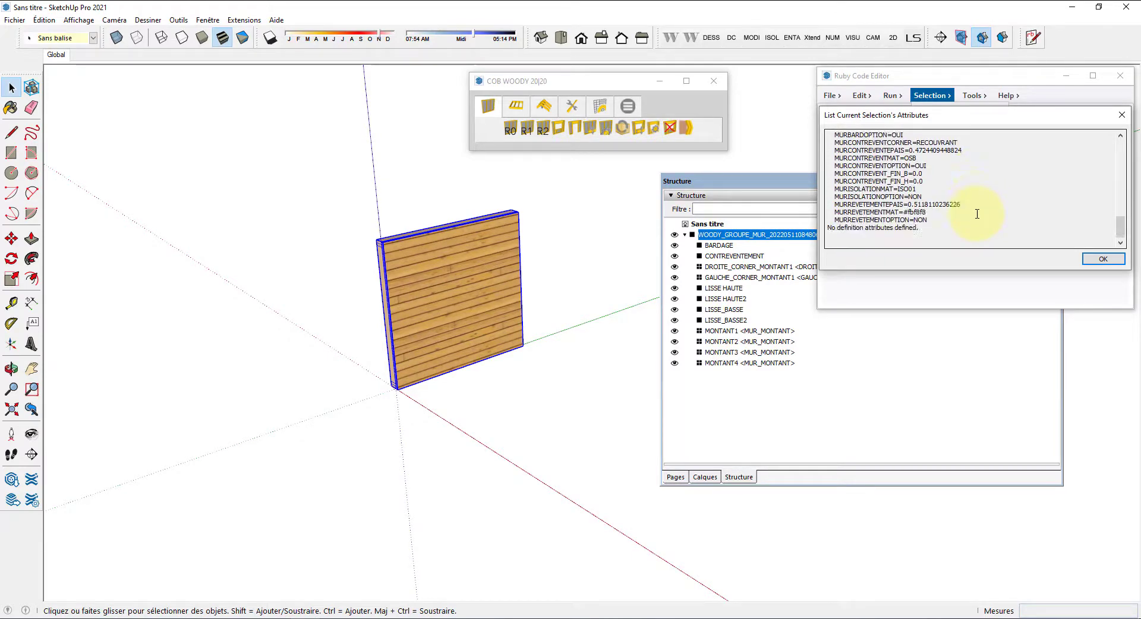
Step: Dismiss the wall's attribute list along with the Ruby Code Editor, and clear the wall selection
left_click(1123, 115)
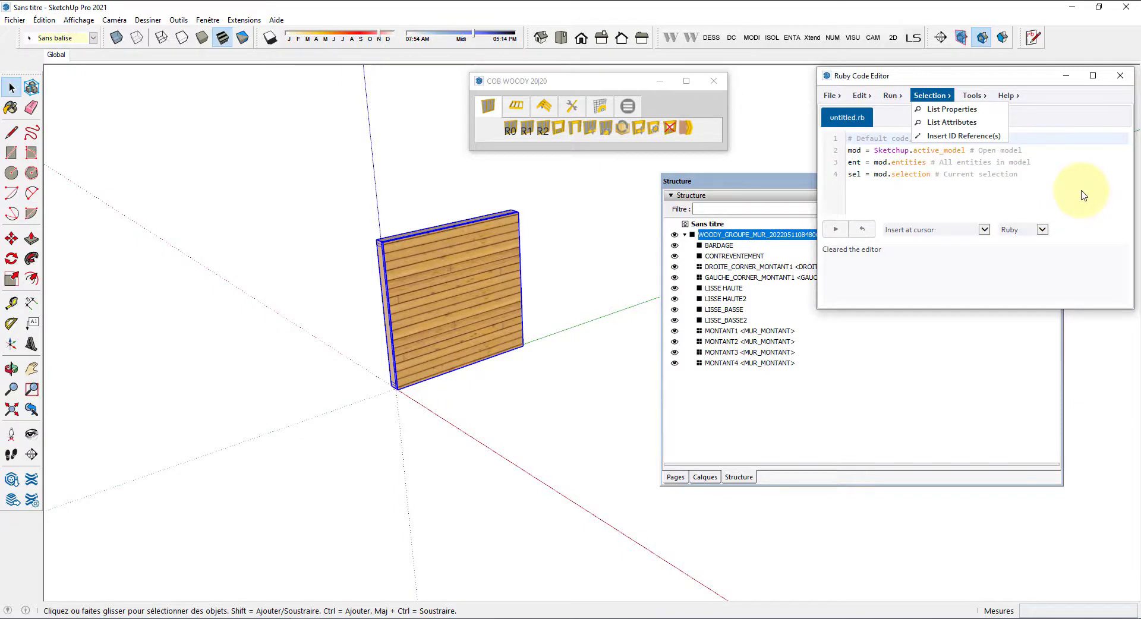
left_click(1065, 76)
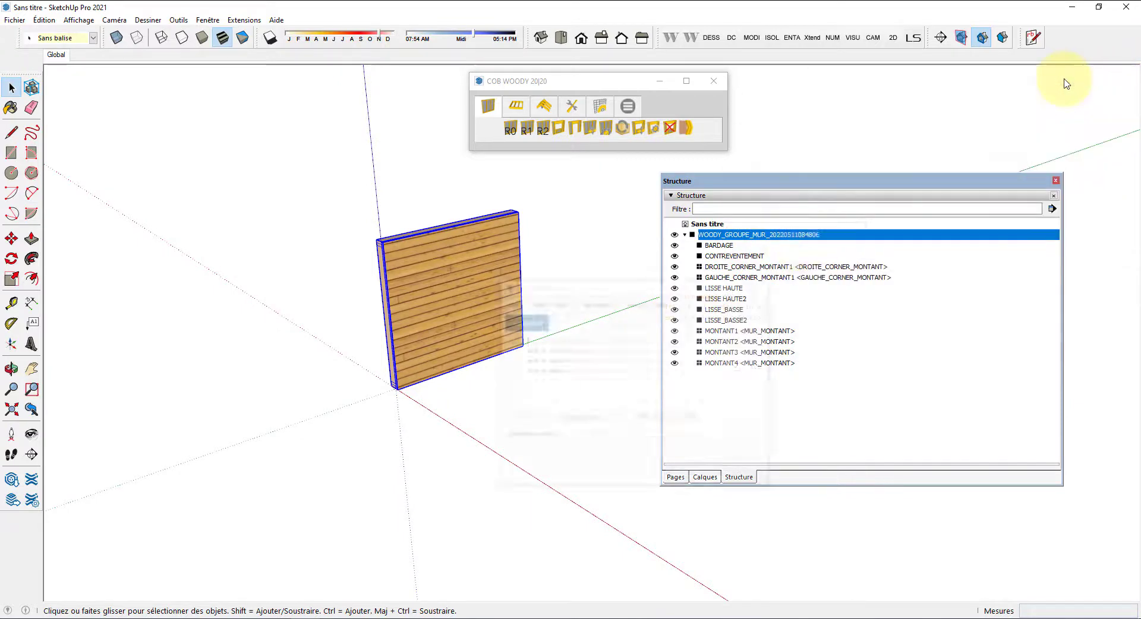
left_click(523, 184)
middle_click_drag(523, 184, 604, 250)
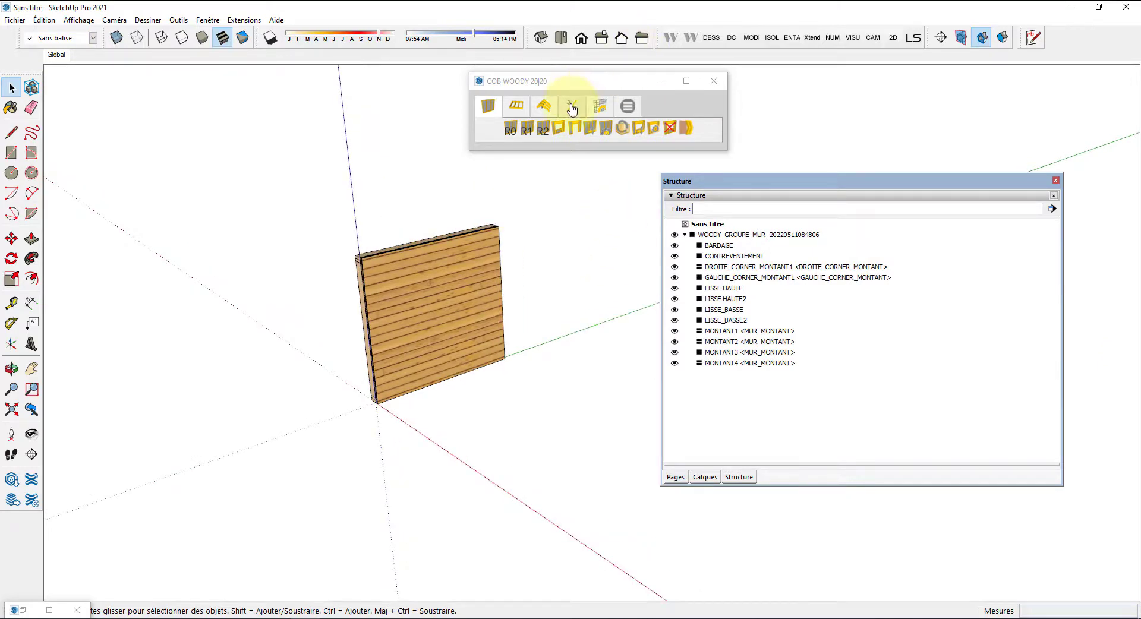
Step: Free all pieces of the wall from their Woody group with Libérer tous
left_click(572, 106)
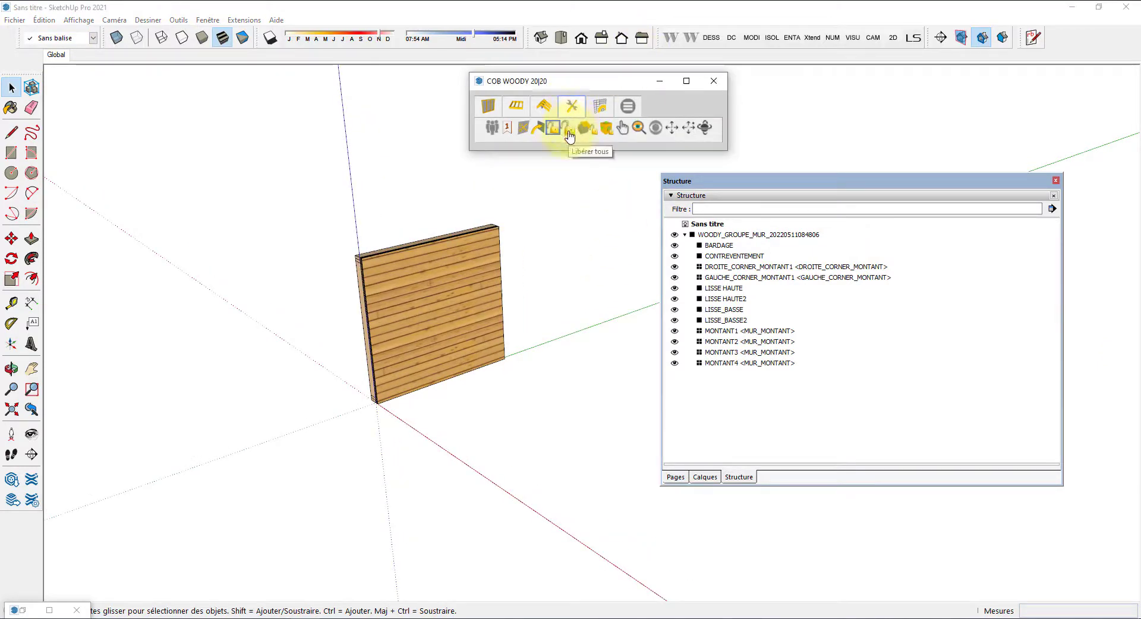
left_click(568, 137)
left_click(625, 156)
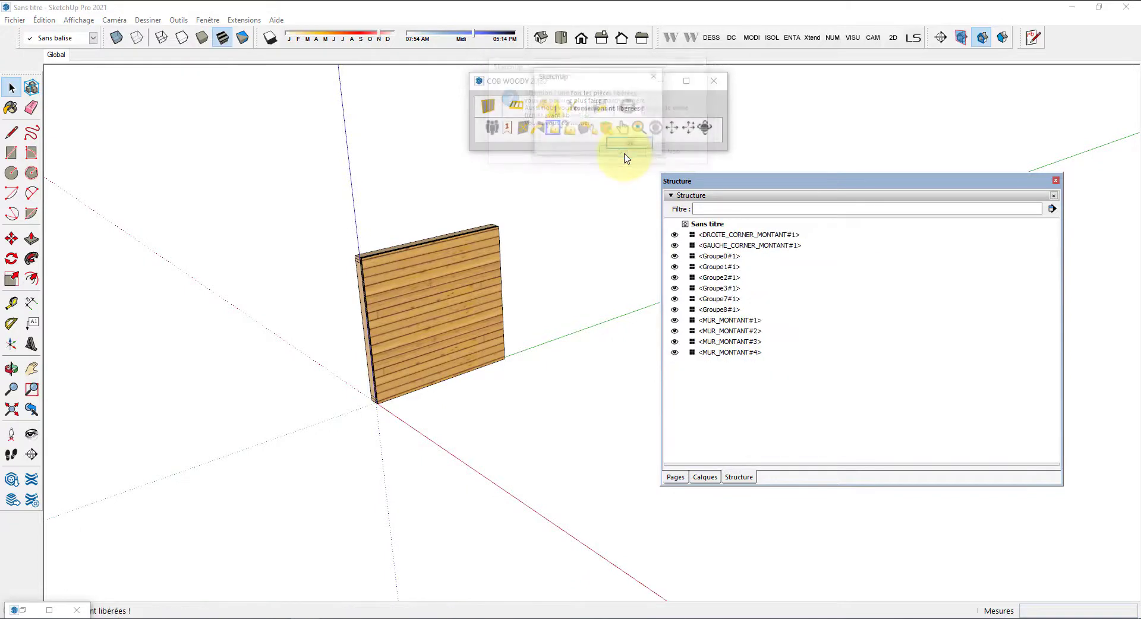
left_click(630, 145)
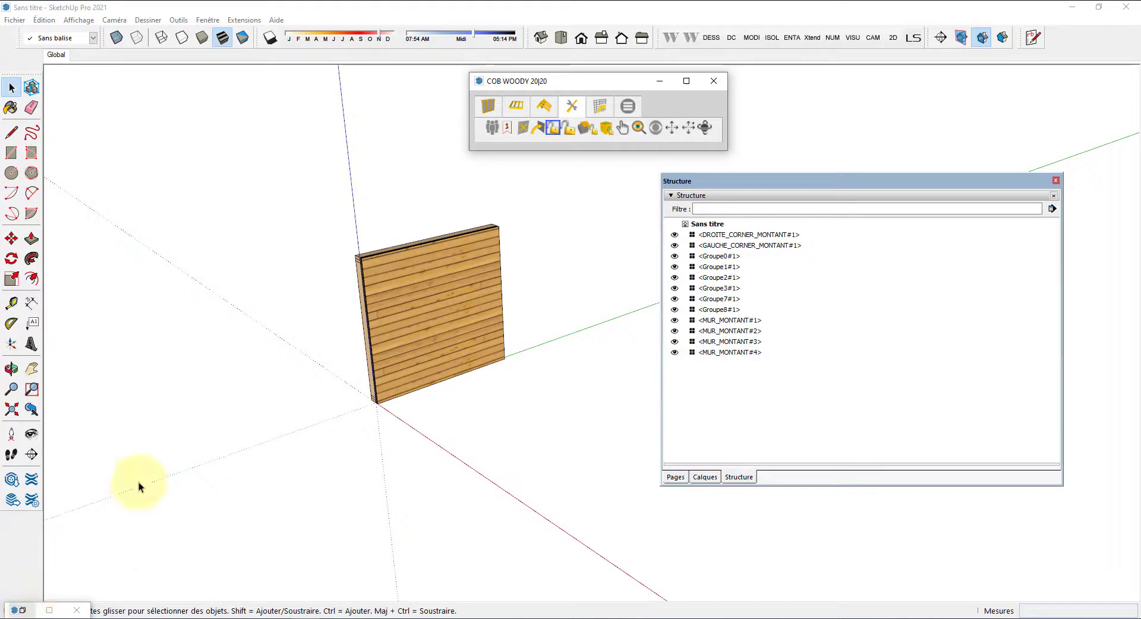
Step: Select a middle stud on the wall's inner side and list its attributes in the Ruby Code Editor
middle_click_drag(145, 483, 580, 405)
scroll(558, 367, "up", 2)
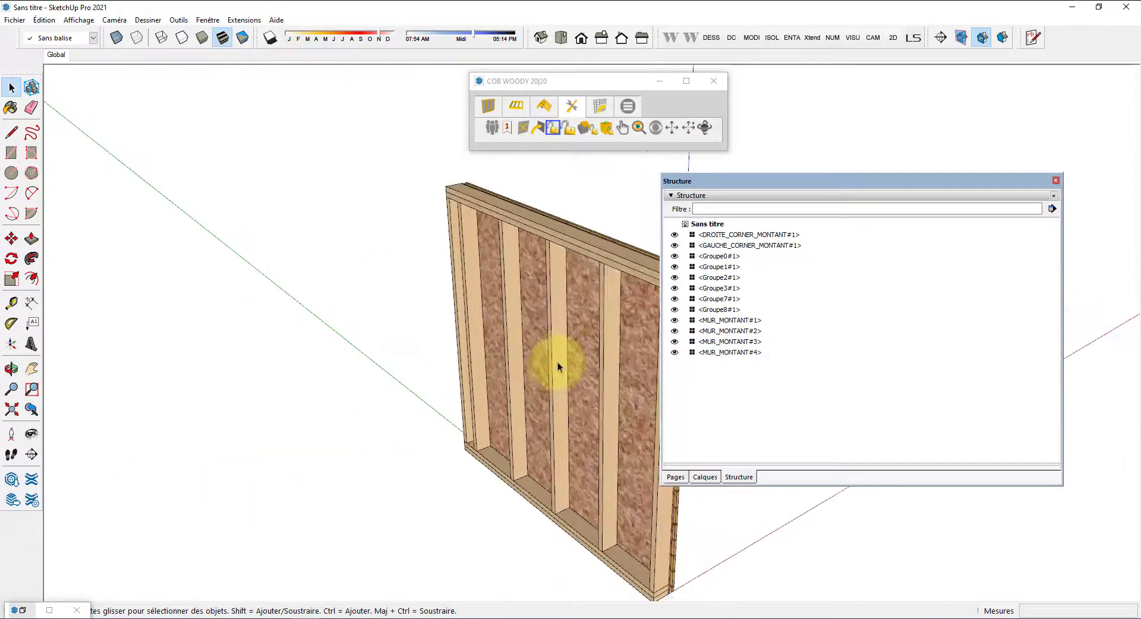
left_click(562, 361)
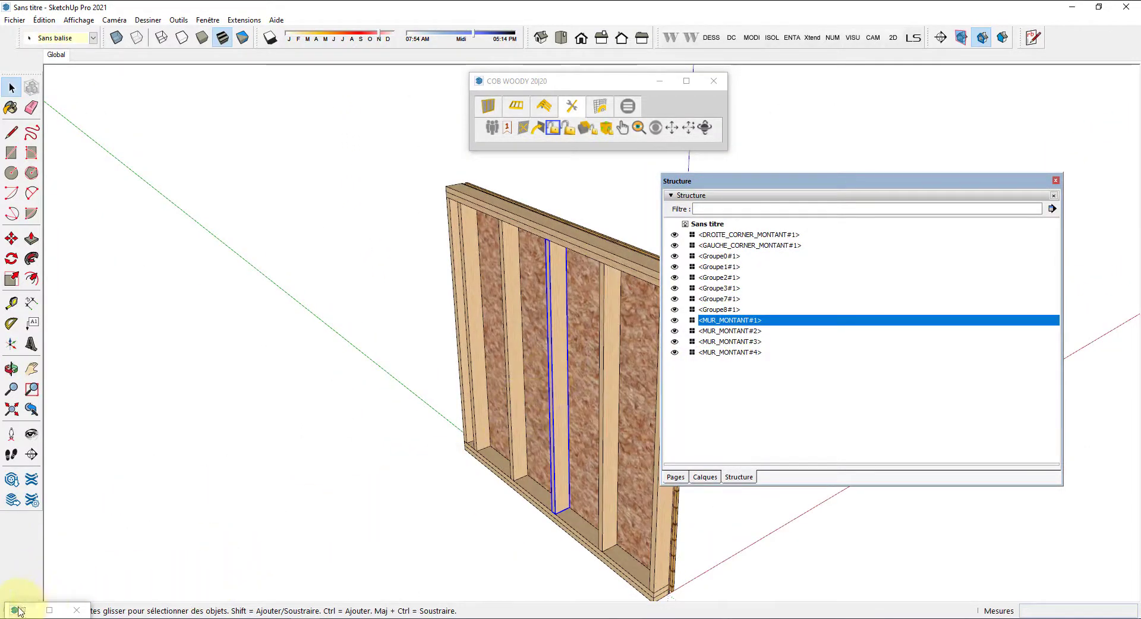
left_click(23, 612)
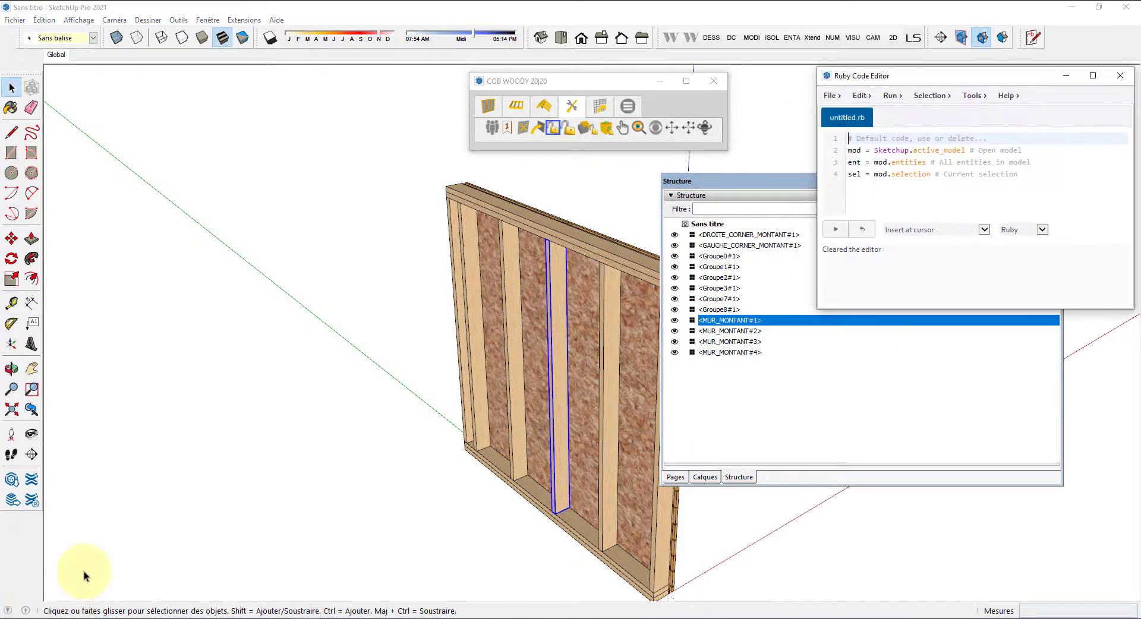
left_click(932, 96)
left_click(939, 120)
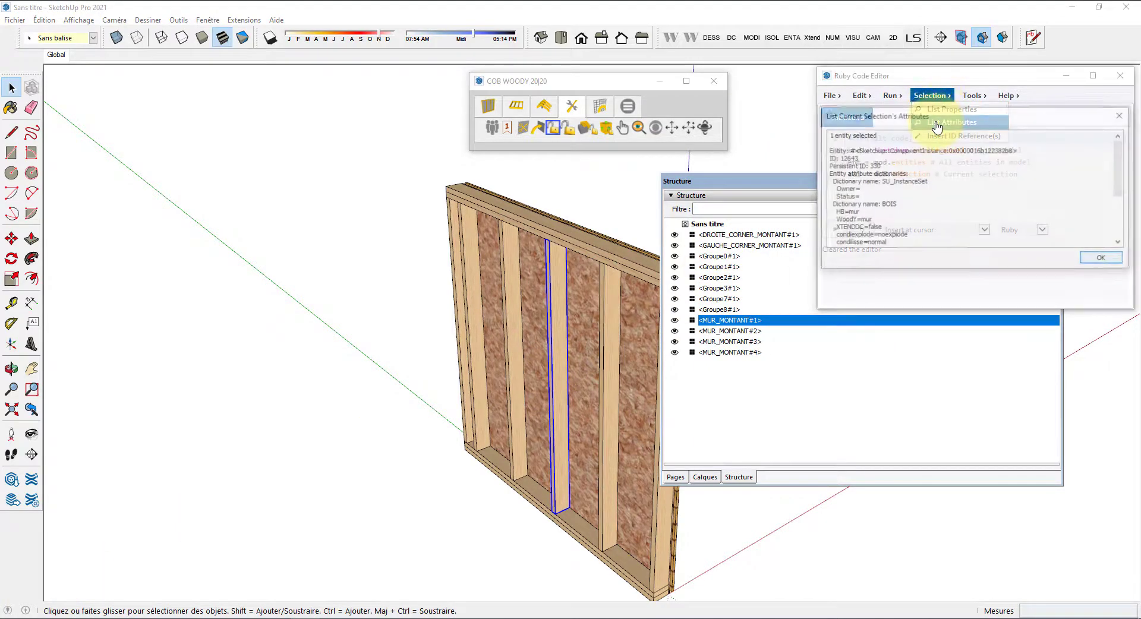
scroll(909, 189, "down", 4)
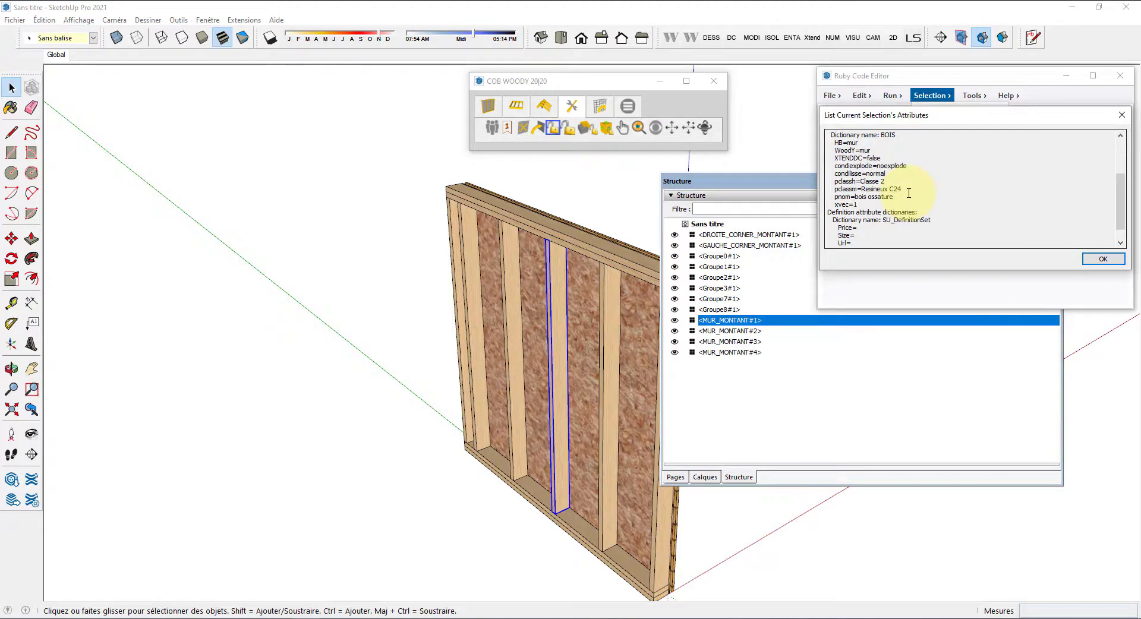
Step: Examine the stud's BOIS dictionary, including its condilisse, condiexplode and pclassm entries, and put the editor away
triple_click(825, 156)
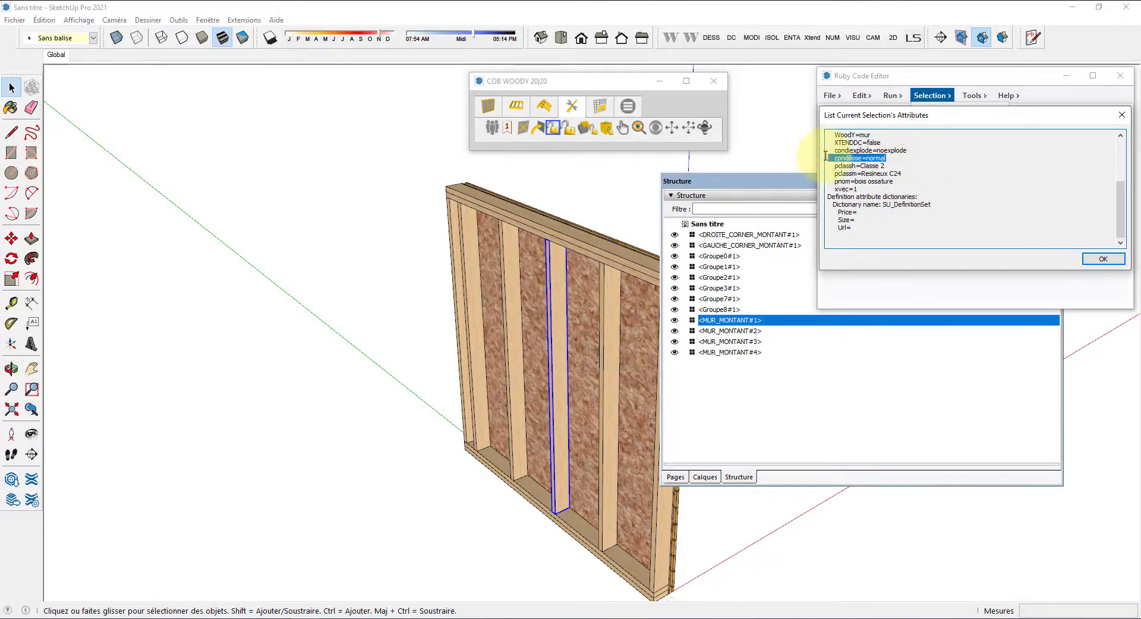
left_click_drag(910, 150, 836, 155)
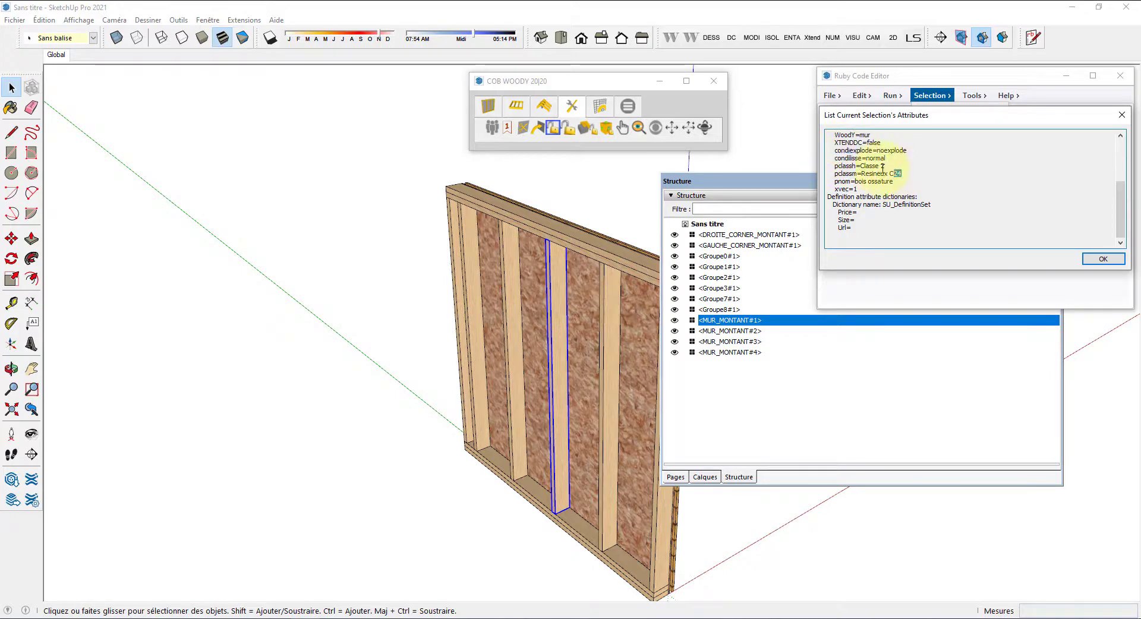
left_click_drag(902, 174, 830, 180)
scroll(884, 165, "up", 2)
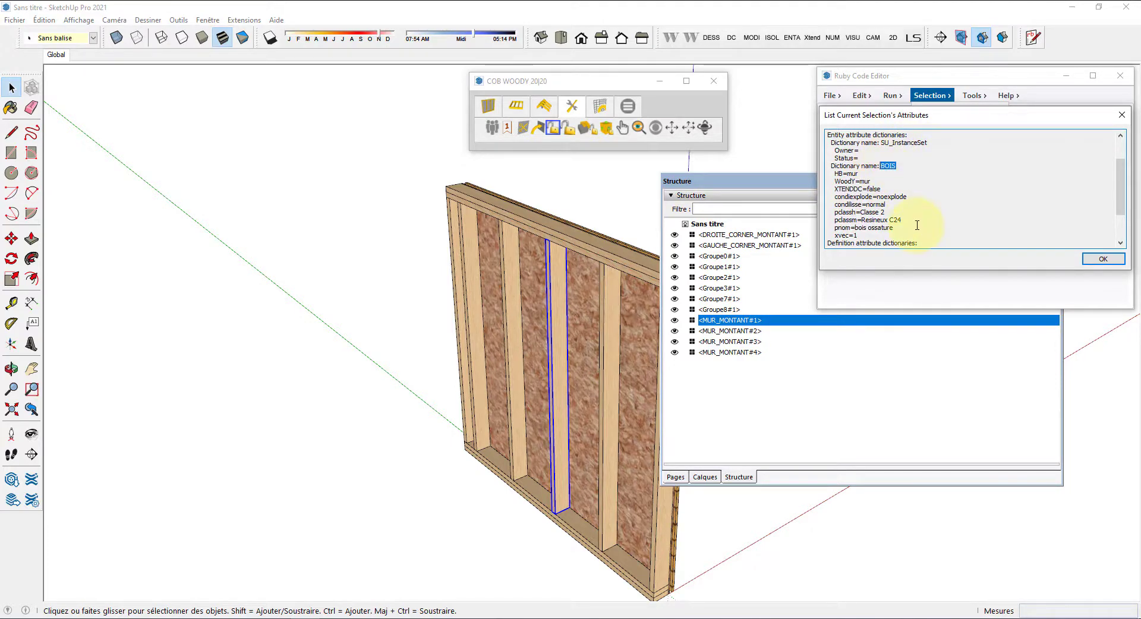
left_click(1101, 260)
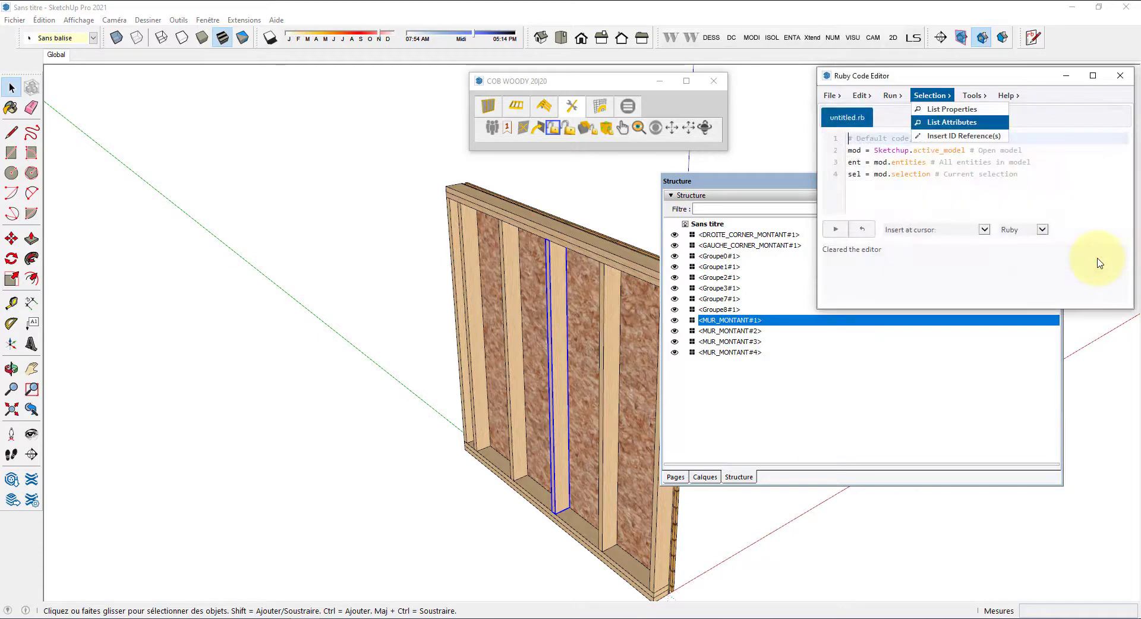
left_click(1064, 79)
scroll(438, 262, "down", 5)
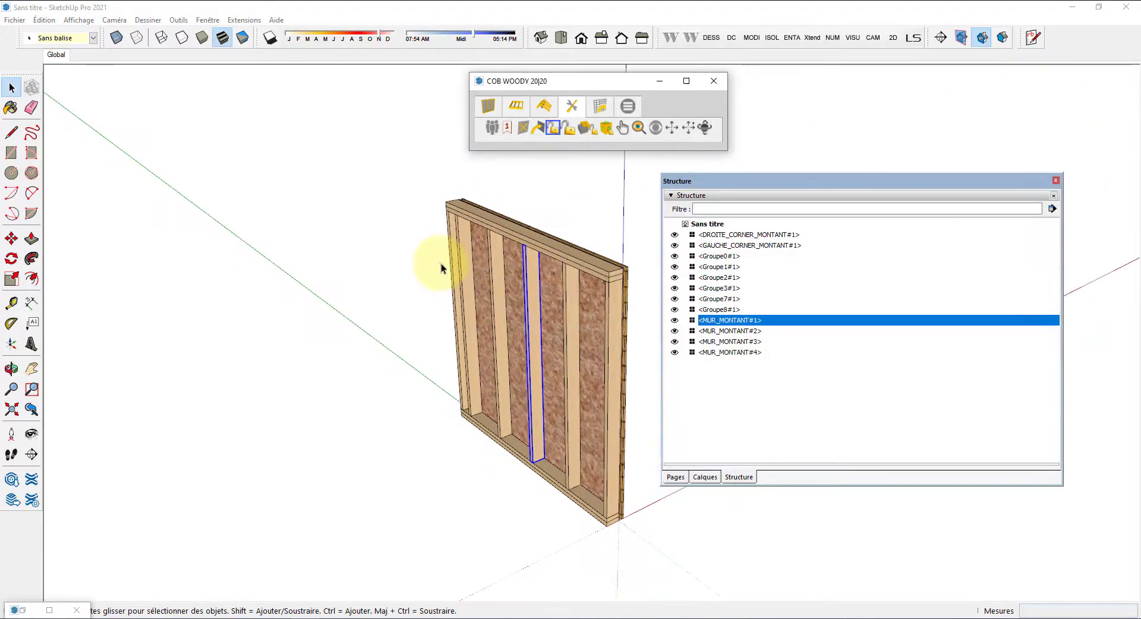
scroll(559, 297, "down", 2)
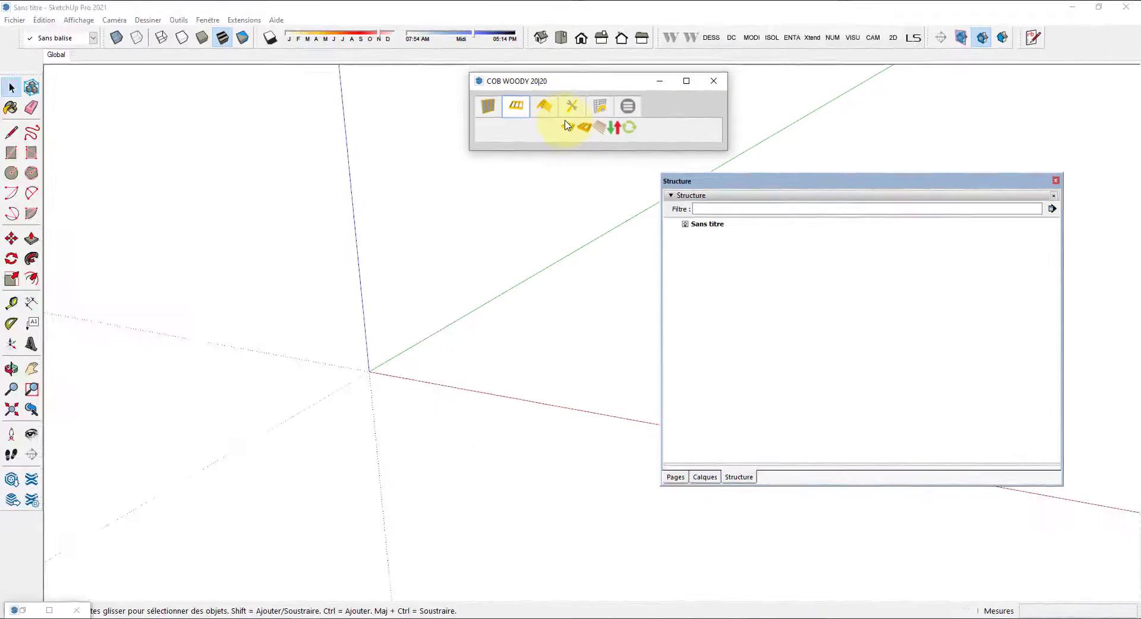
Step: Place a traditional joist floor component at the origin and expand its full hierarchy in the Structure palette
left_click(565, 125)
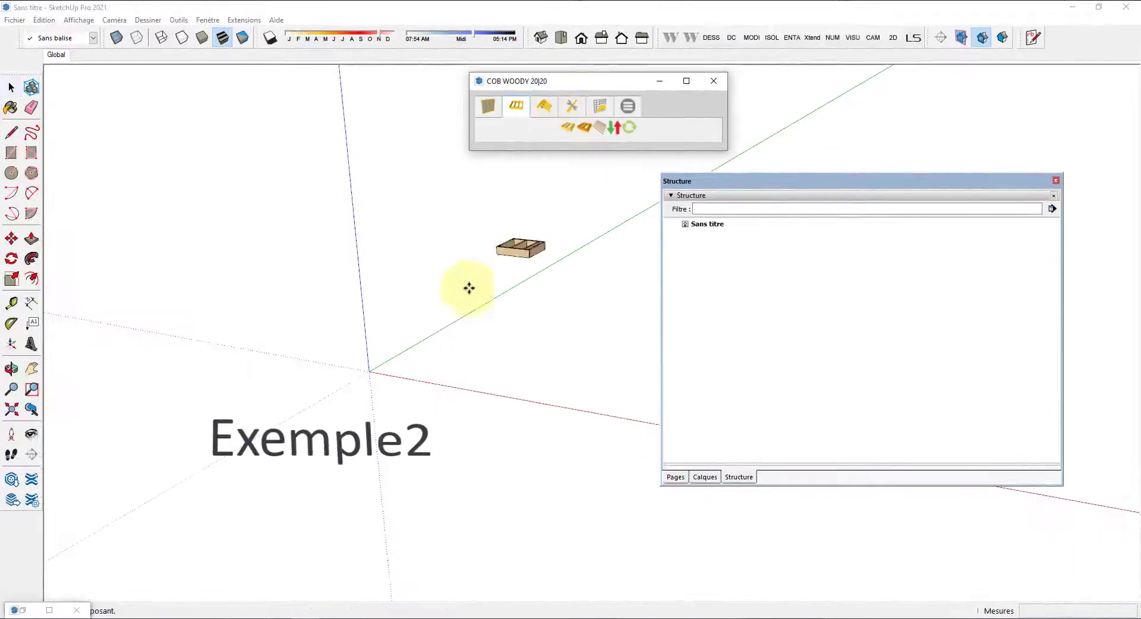
left_click(370, 371)
left_click(370, 371)
middle_click_drag(439, 371, 348, 397)
scroll(417, 332, "up", 2)
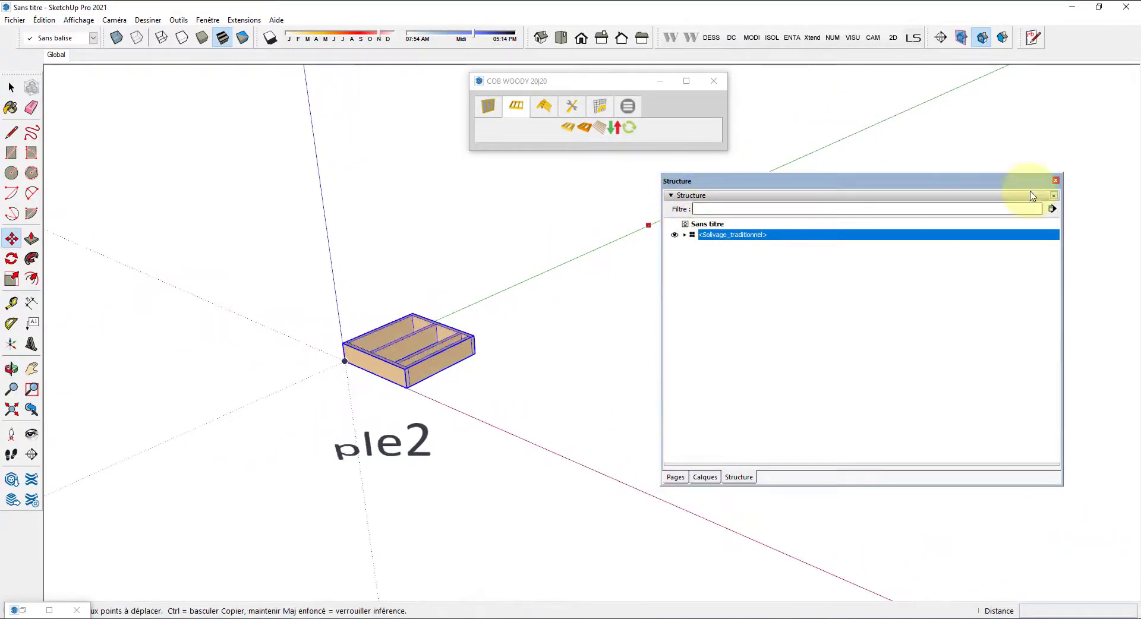
left_click(1052, 209)
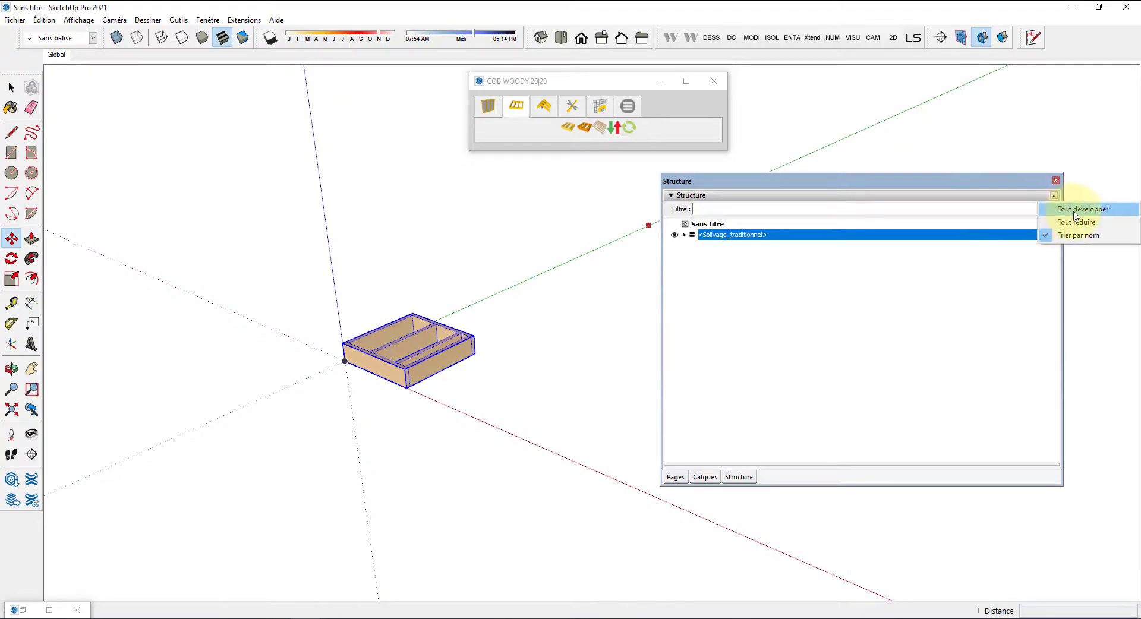
left_click(1076, 211)
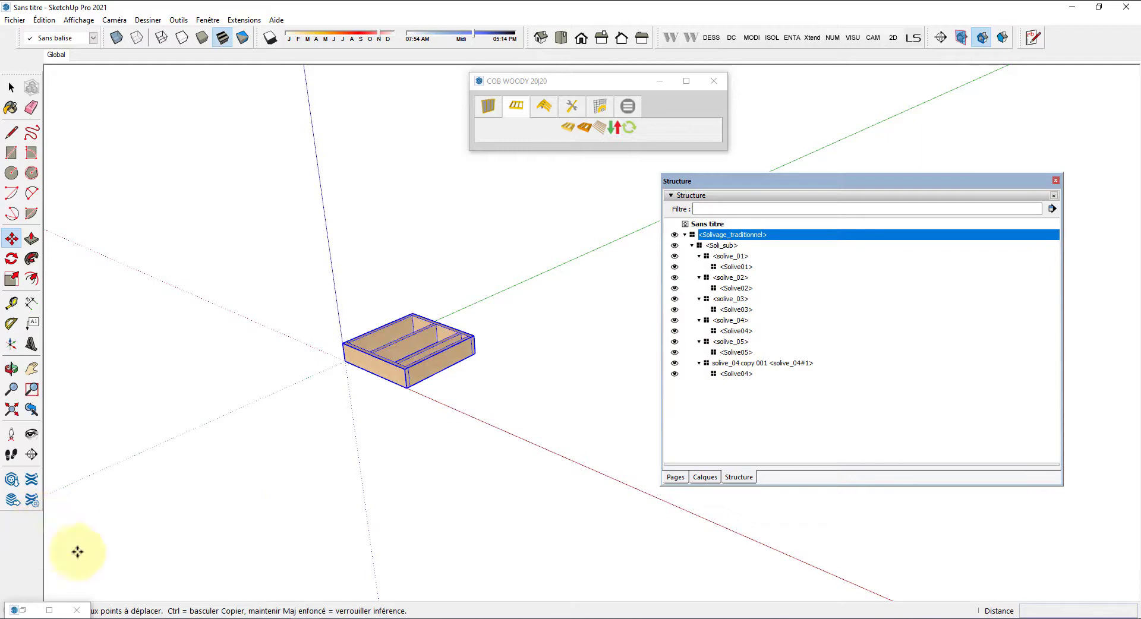
Step: List the joist floor's attributes in the Ruby Code Editor and read its dynamic_attributes dictionary through to the end of the list
double_click(25, 612)
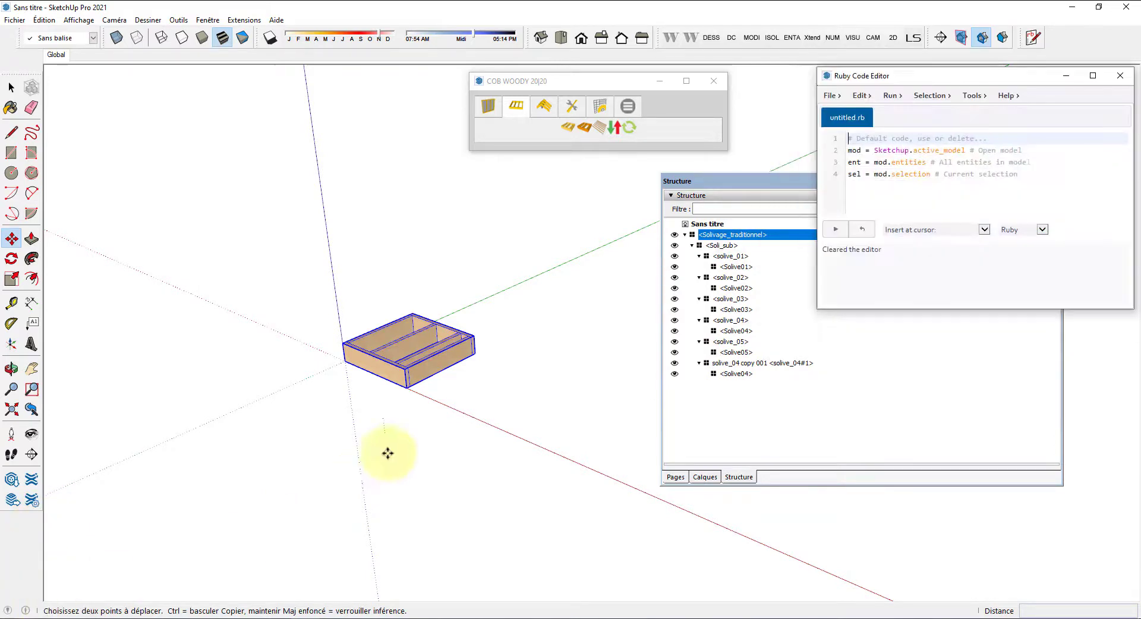
left_click(945, 98)
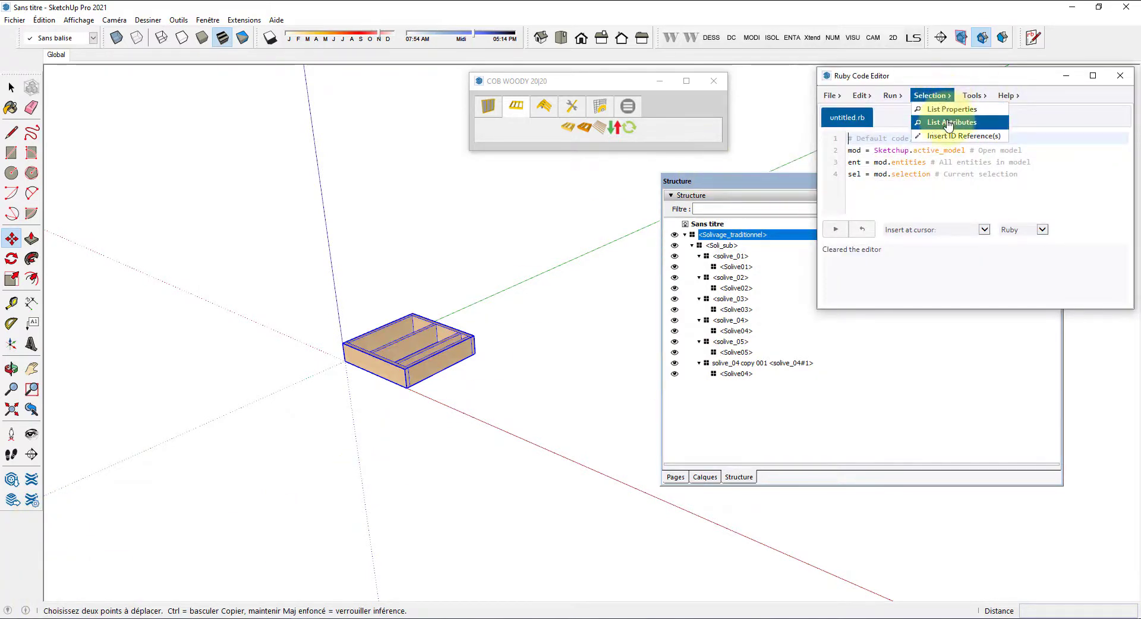
left_click(951, 122)
scroll(959, 236, "down", 2)
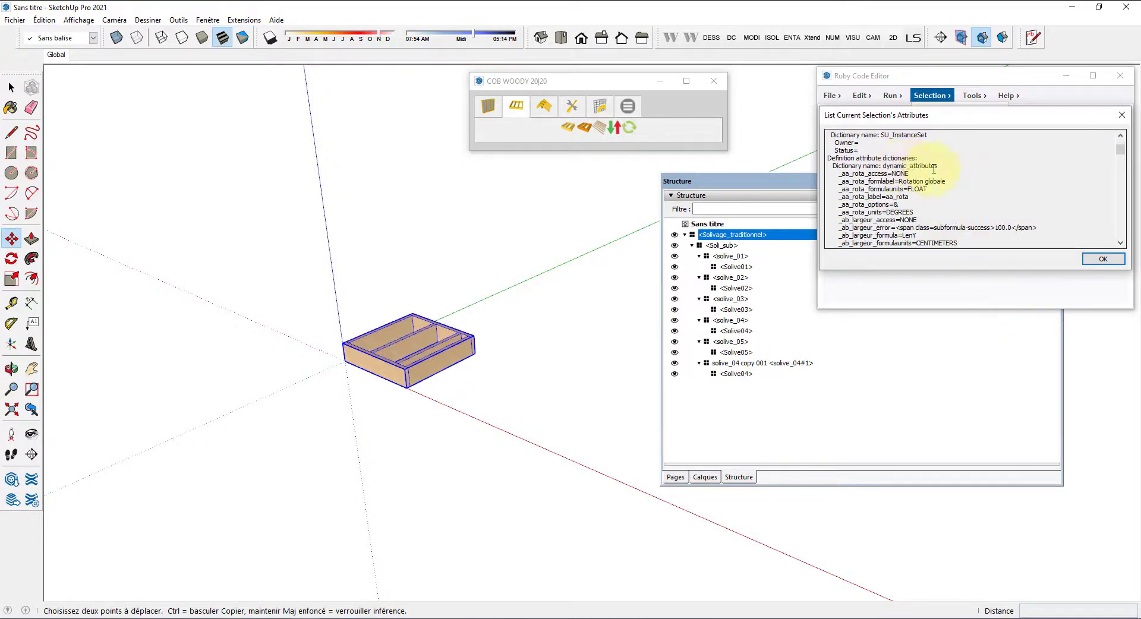
left_click_drag(937, 166, 885, 166)
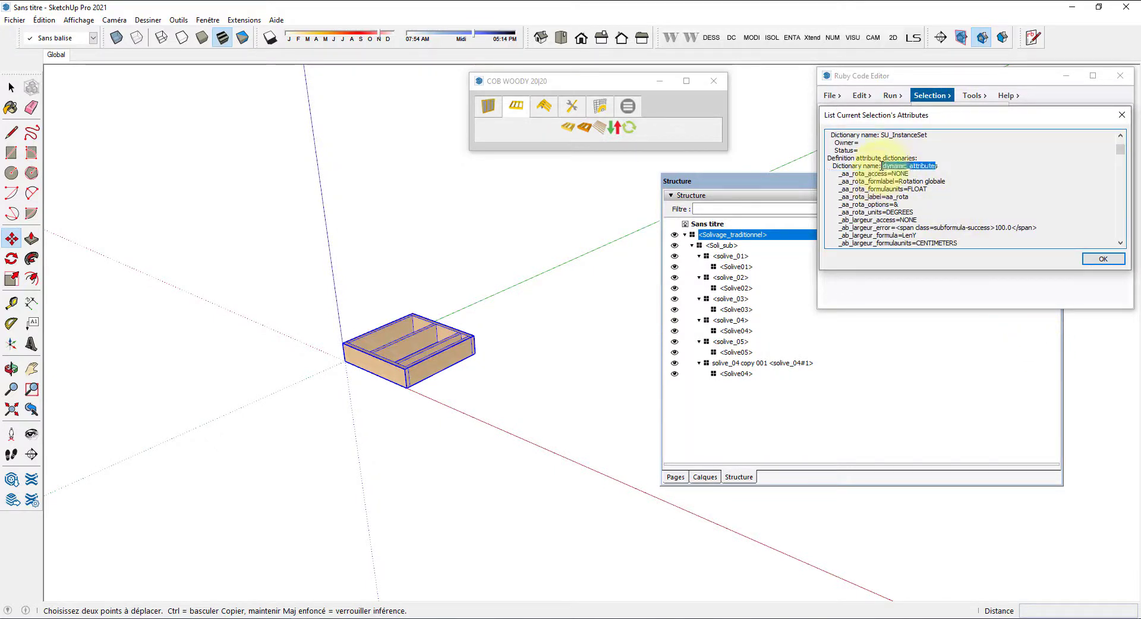
scroll(877, 196, "down", 2)
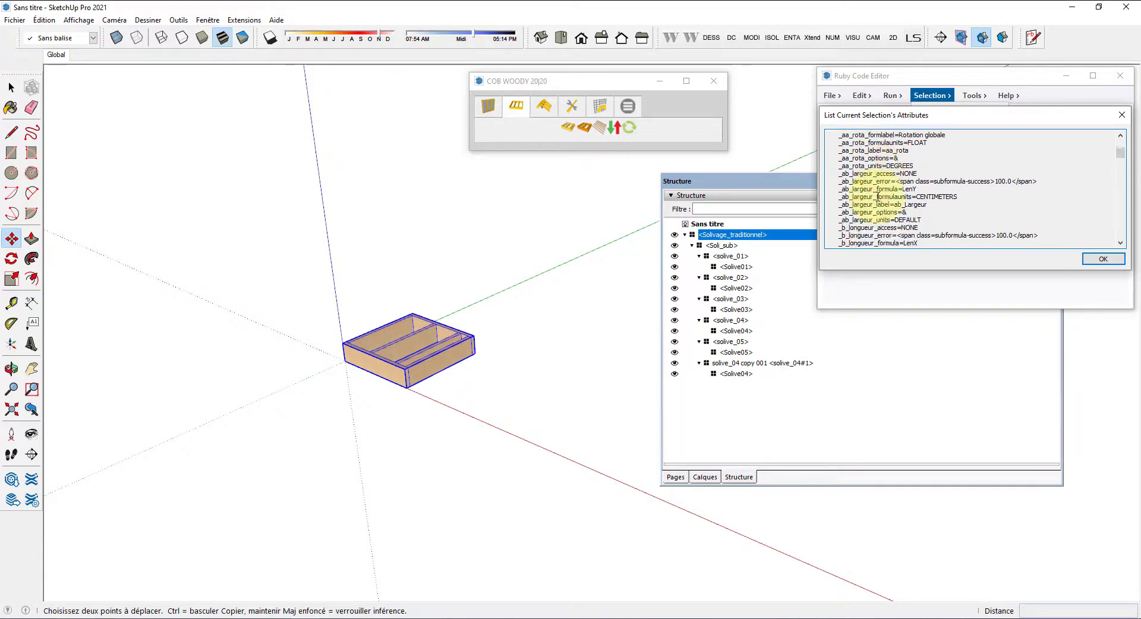
scroll(877, 197, "down", 10)
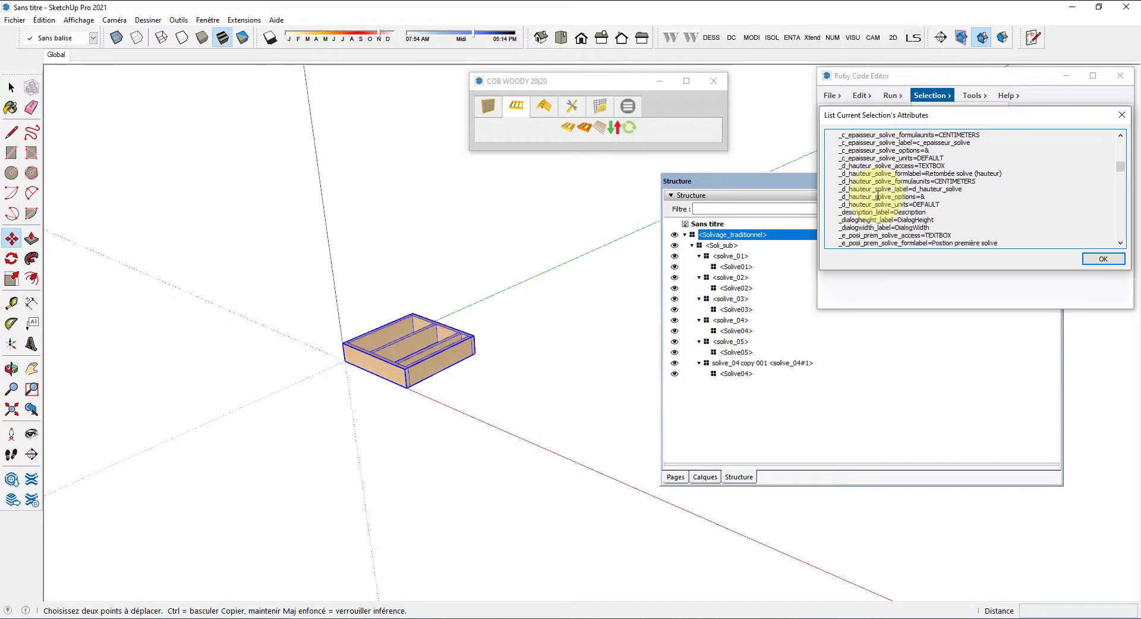
scroll(878, 197, "down", 8)
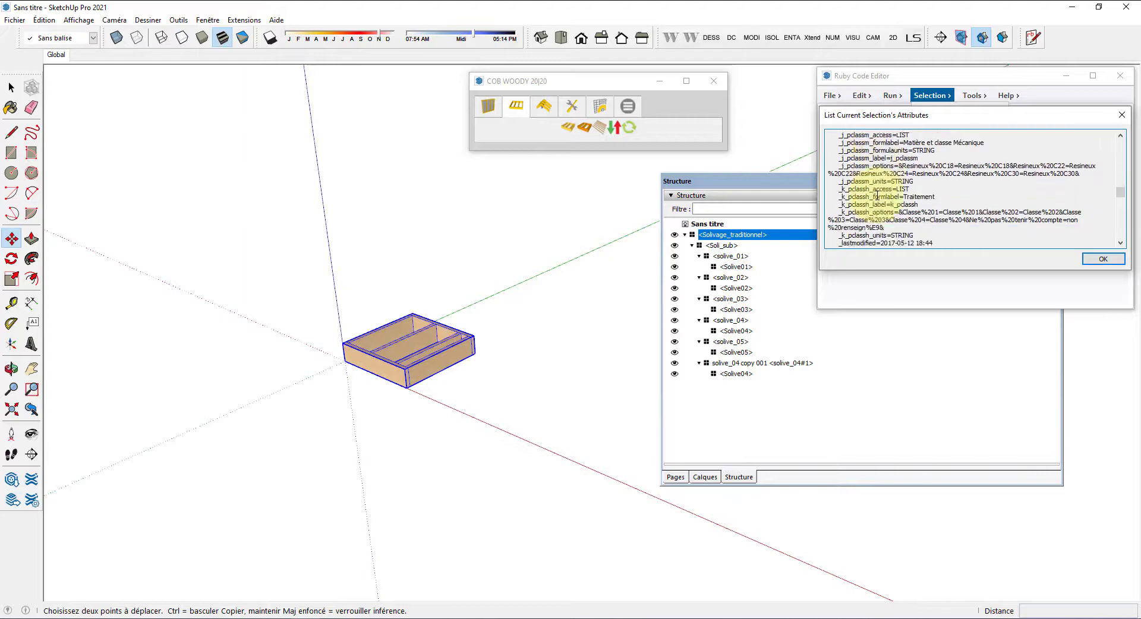
scroll(878, 197, "down", 10)
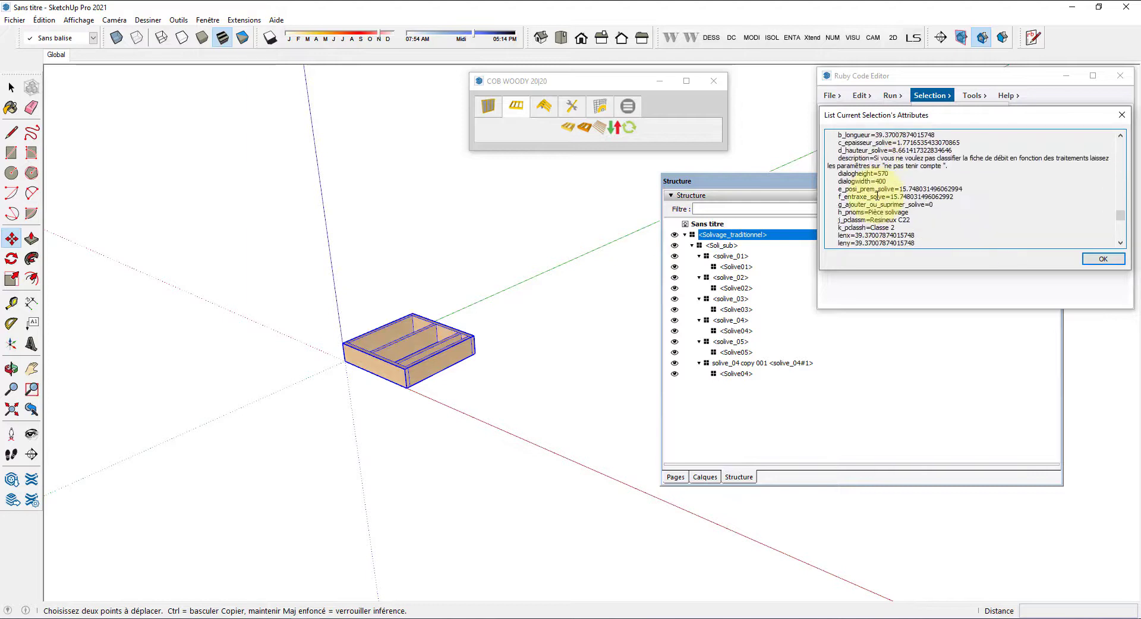
scroll(878, 197, "down", 8)
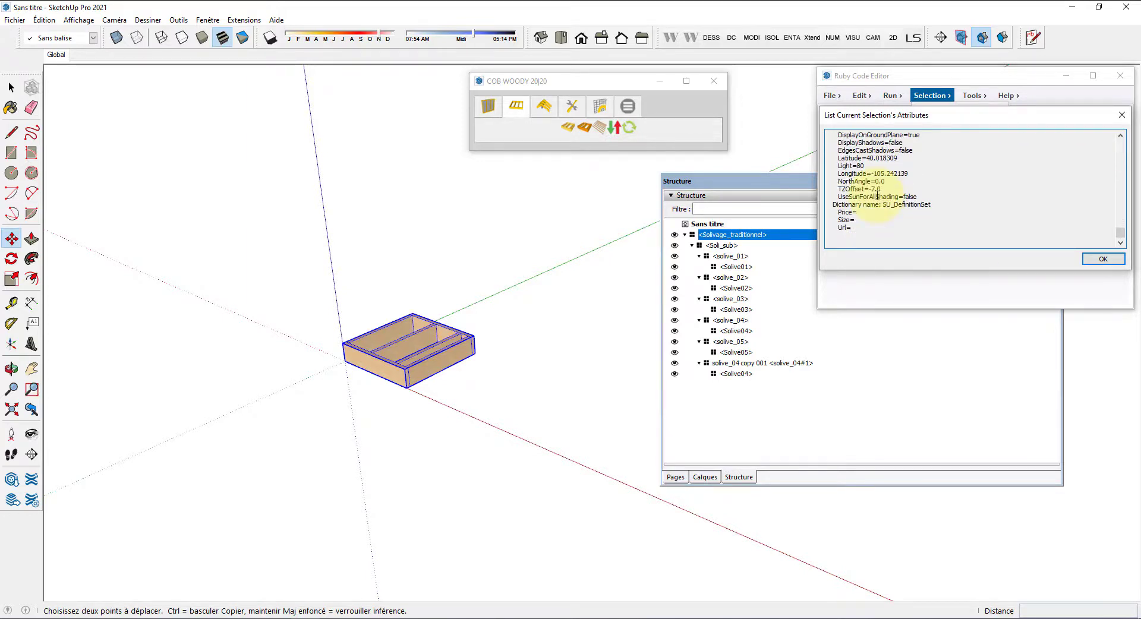
left_click(1066, 76)
Step: Free all joists from the floor component with Libérer tous
left_click(572, 105)
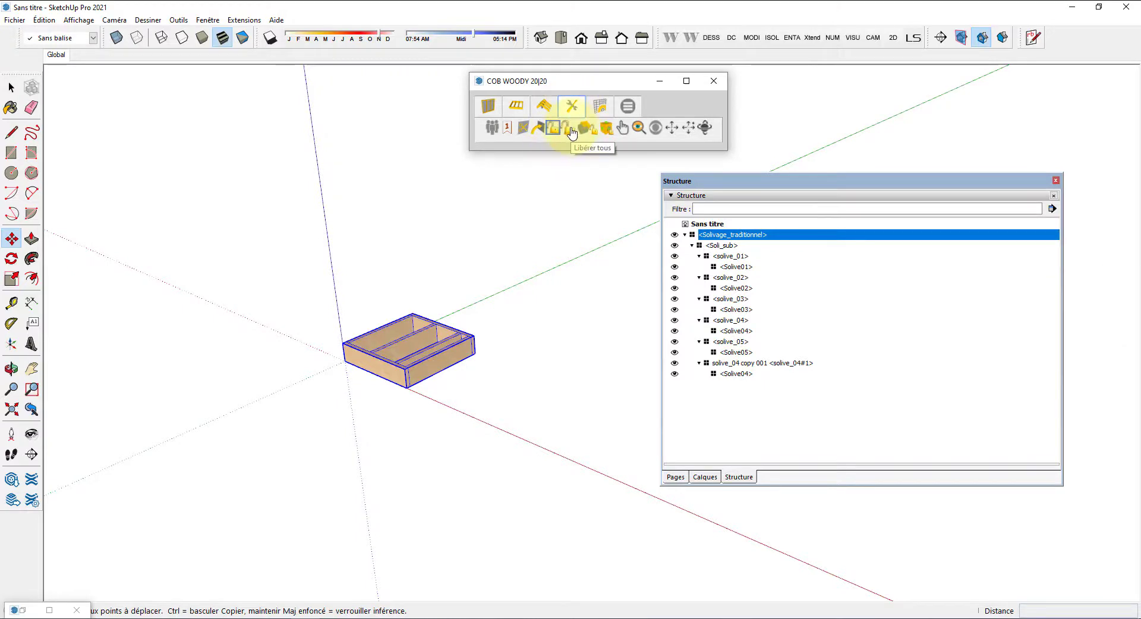
left_click(570, 129)
key("Return")
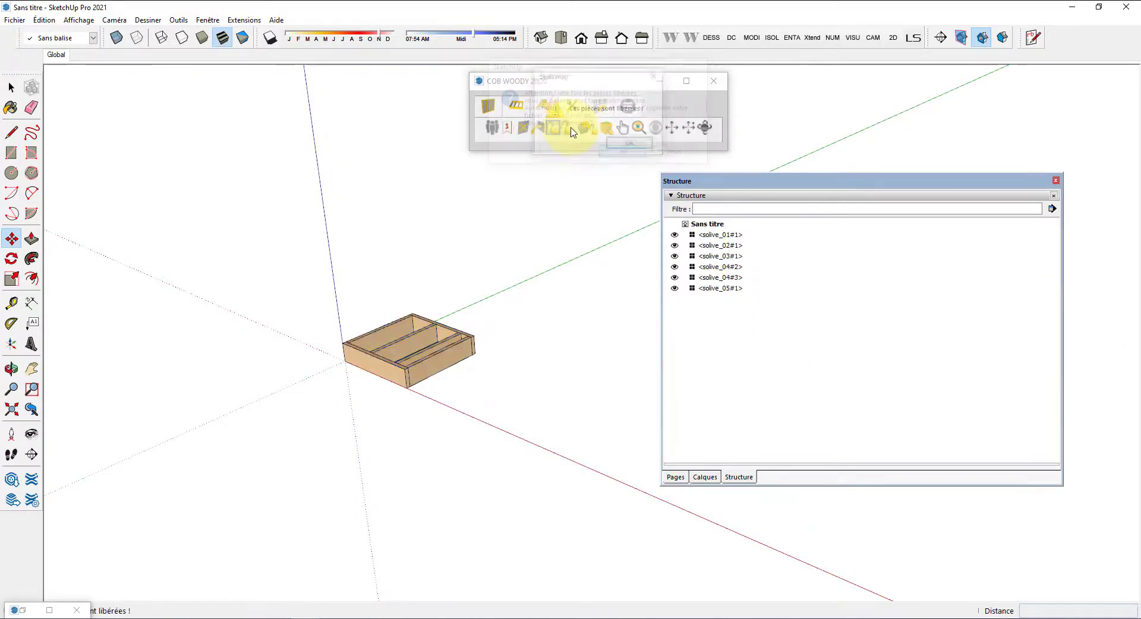
left_click(622, 149)
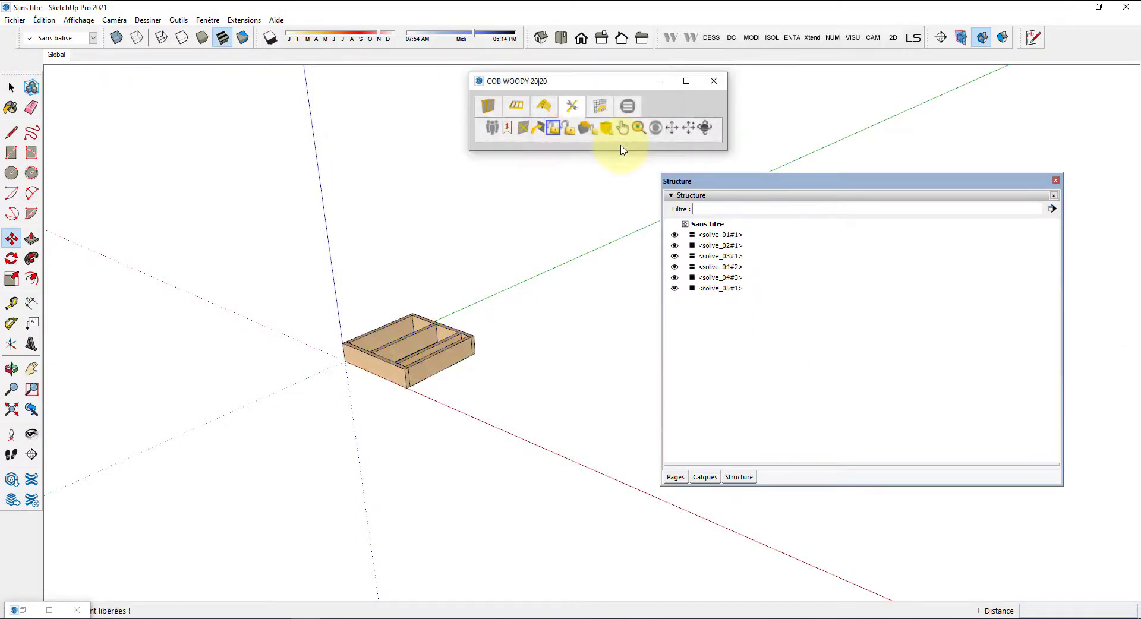
Step: Number the freed joists with the Woody numbering function, accepting that the pieces have already been freed
left_click(599, 106)
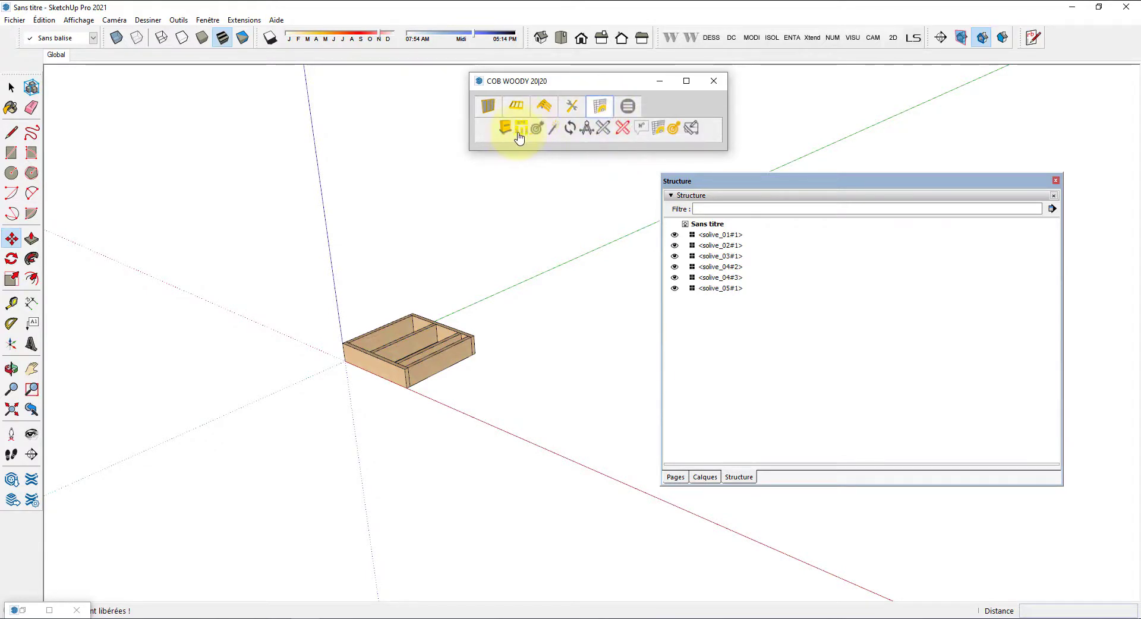
left_click(523, 129)
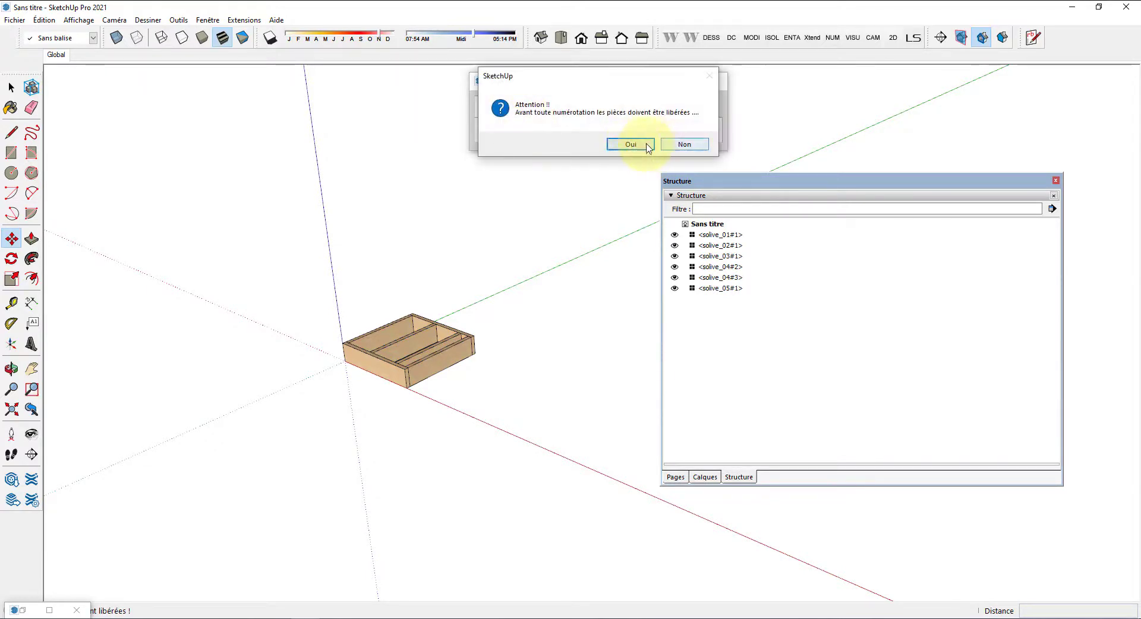
left_click(635, 148)
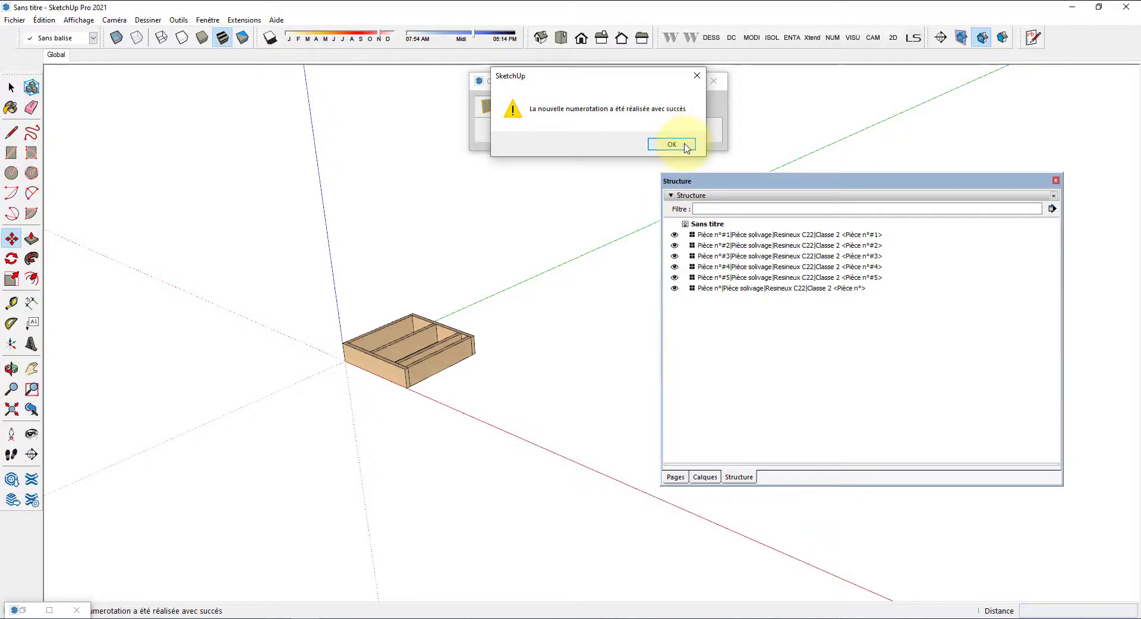
left_click(675, 145)
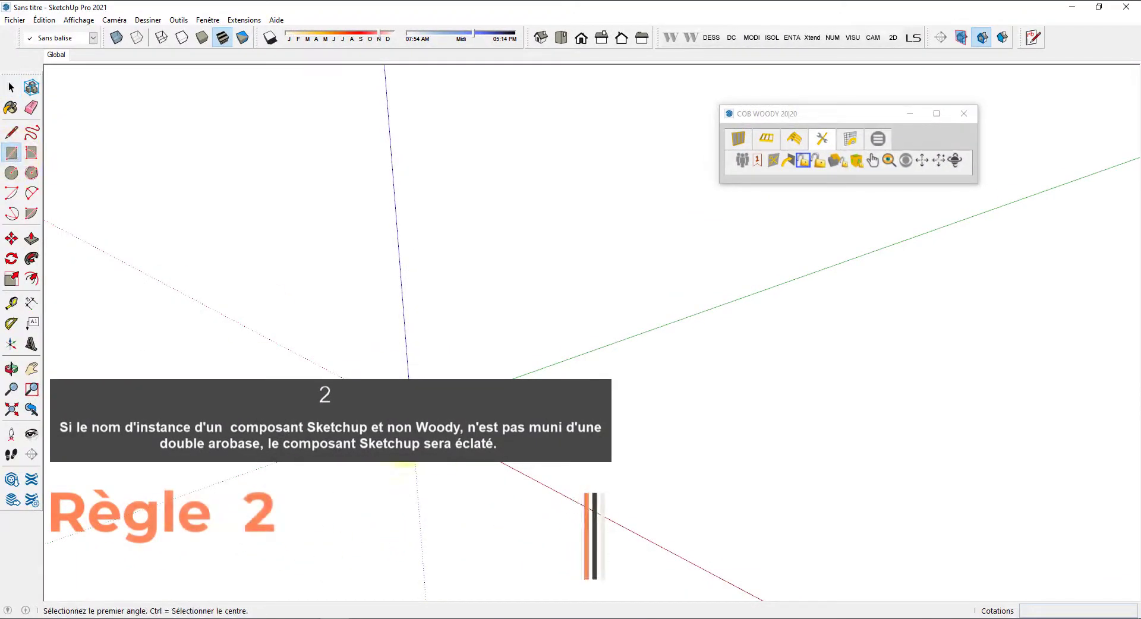
Step: Draw a rectangle on the ground plane from the origin and push/pull it into a box about 0.36 m high
left_click(411, 414)
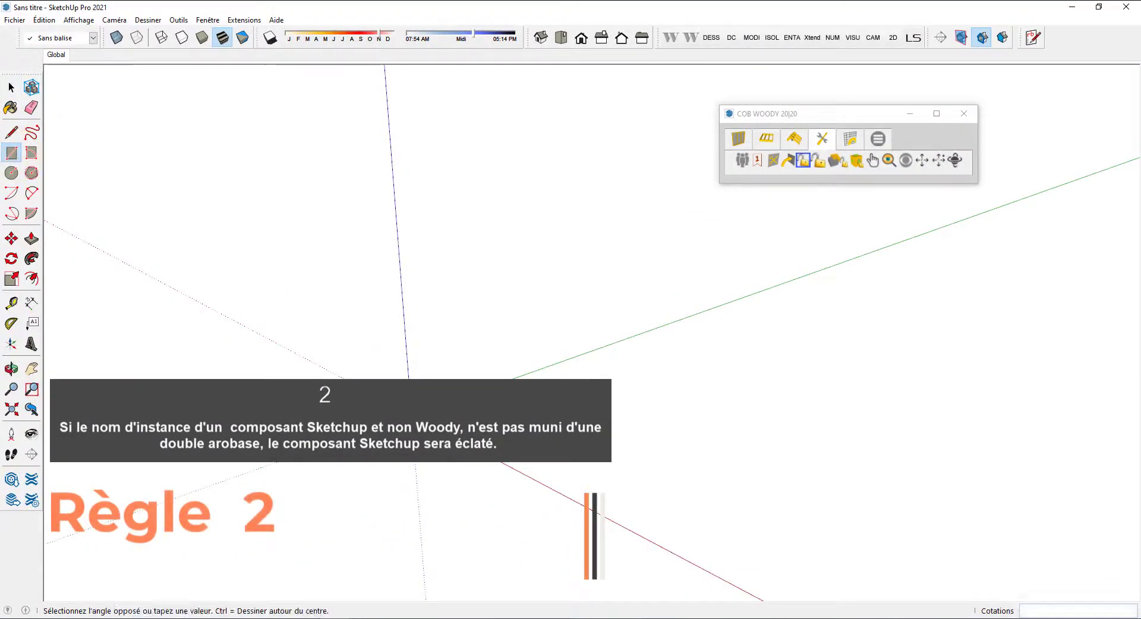
left_click(606, 382)
key("p")
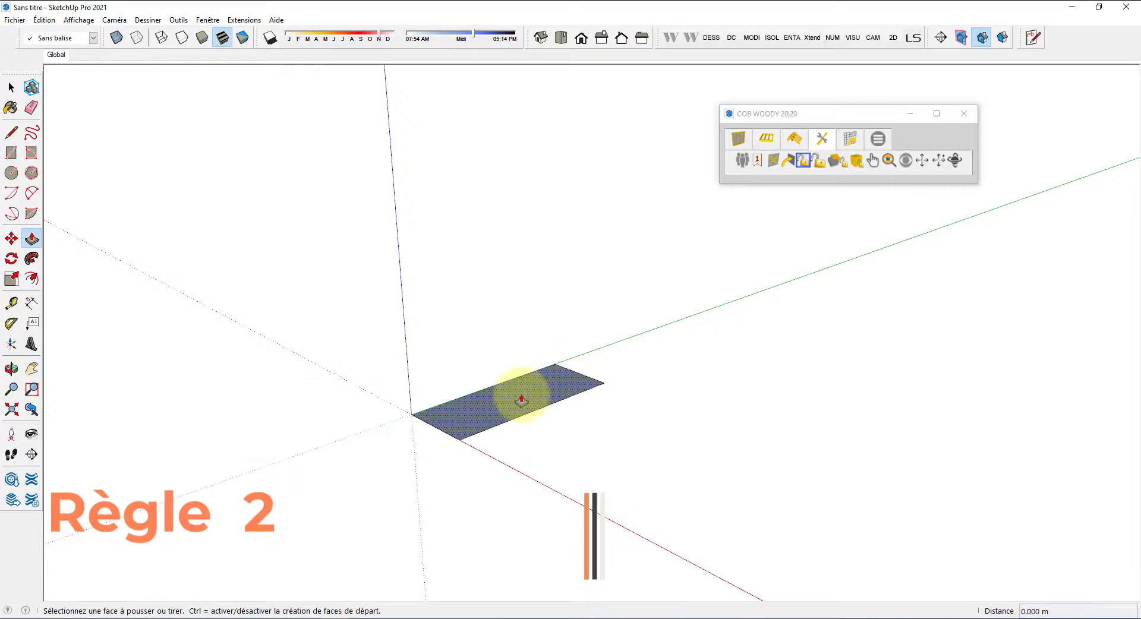
left_click(523, 394)
left_click(527, 376)
Step: Convert the whole box into a component, keeping the default definition name
left_click(11, 87)
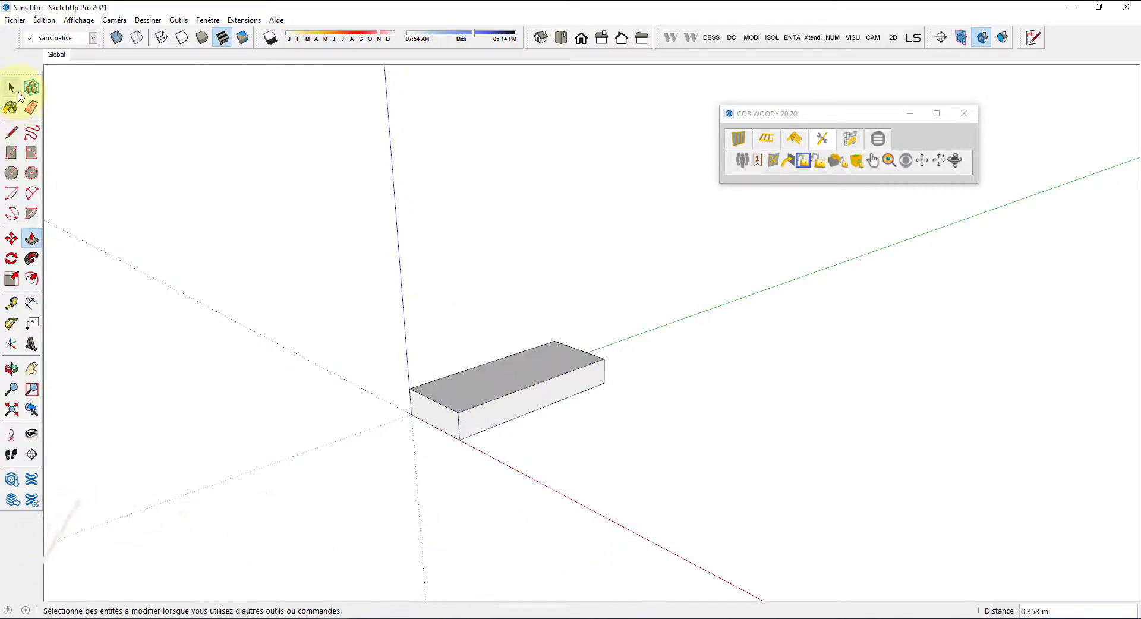
left_click(390, 374)
triple_click(484, 407)
right_click(484, 405)
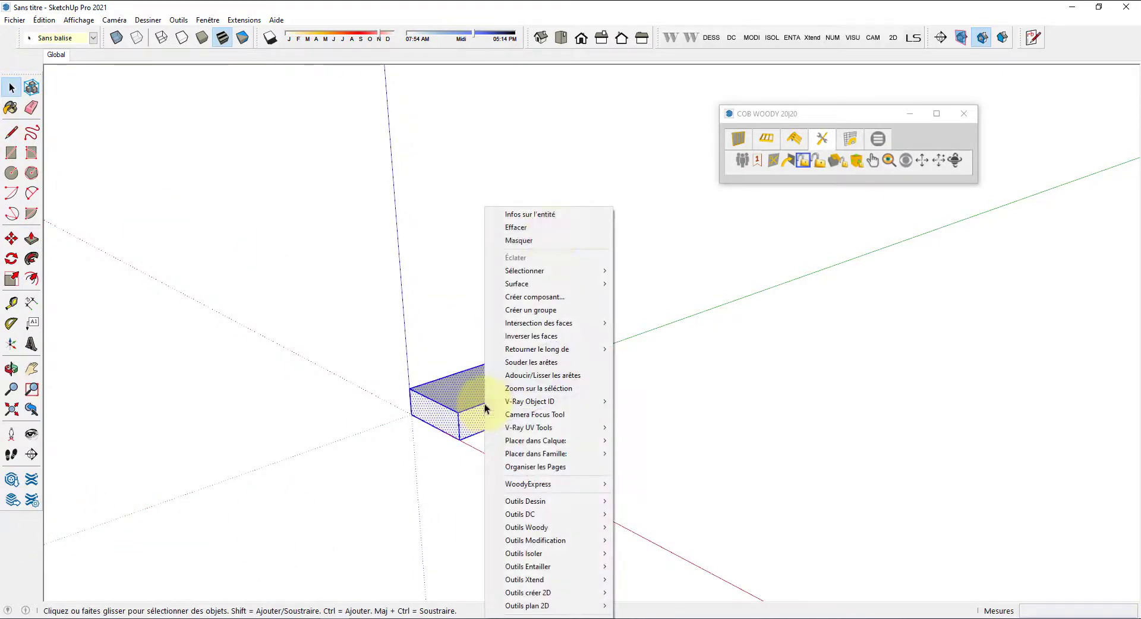
left_click(540, 297)
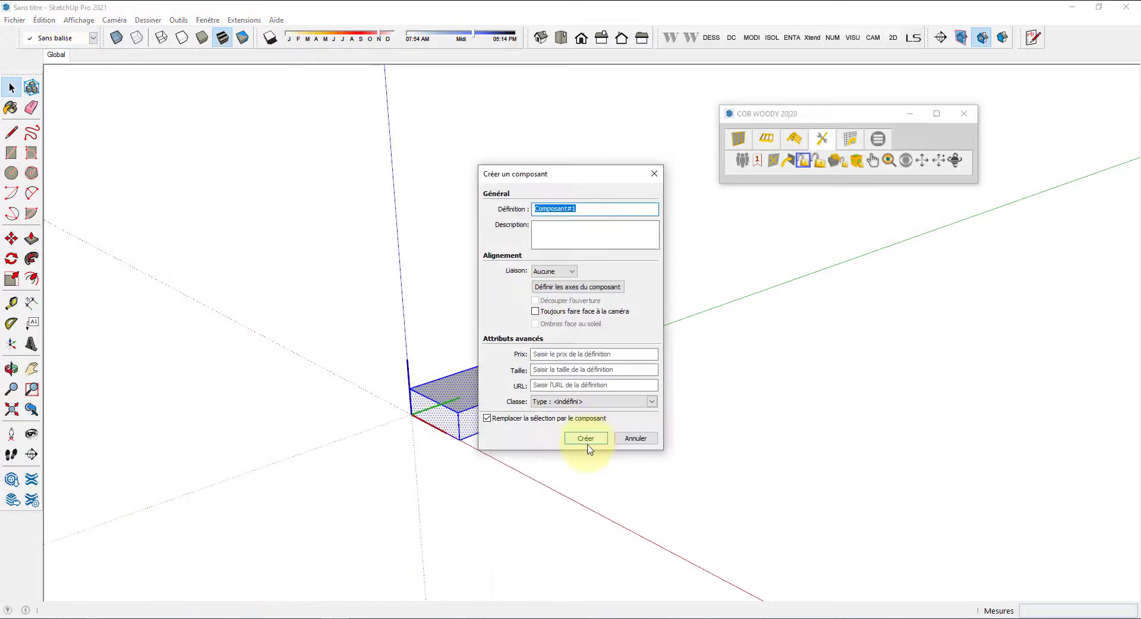
left_click(584, 440)
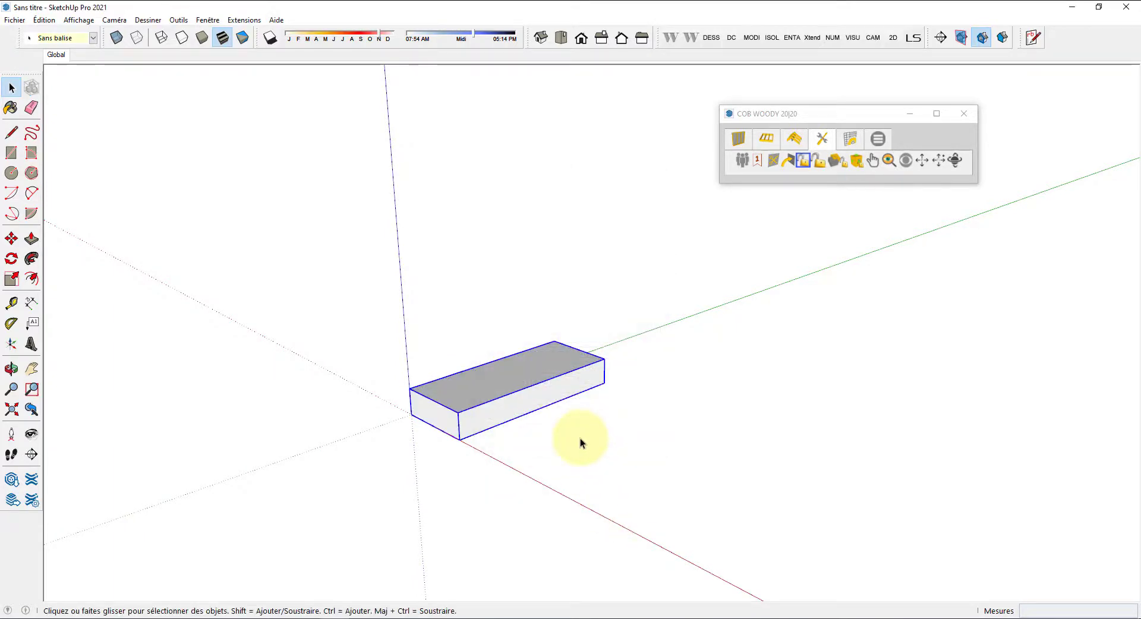
Step: Run Libérer tous on the plain component and check whether the box's faces can be selected individually
left_click(823, 168)
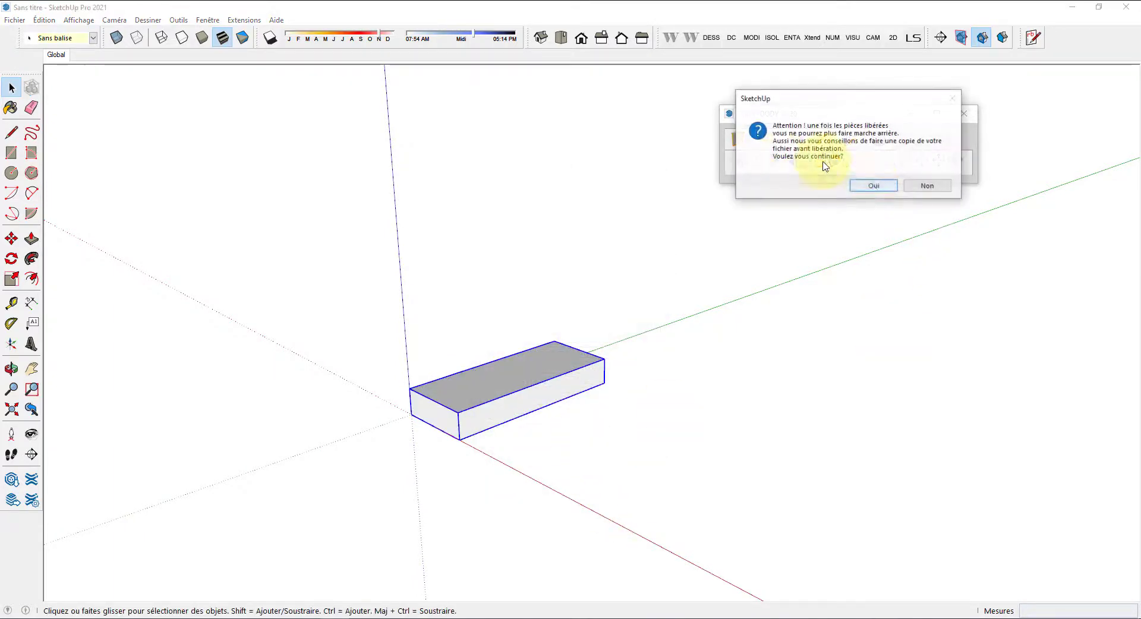
left_click(873, 188)
left_click(880, 177)
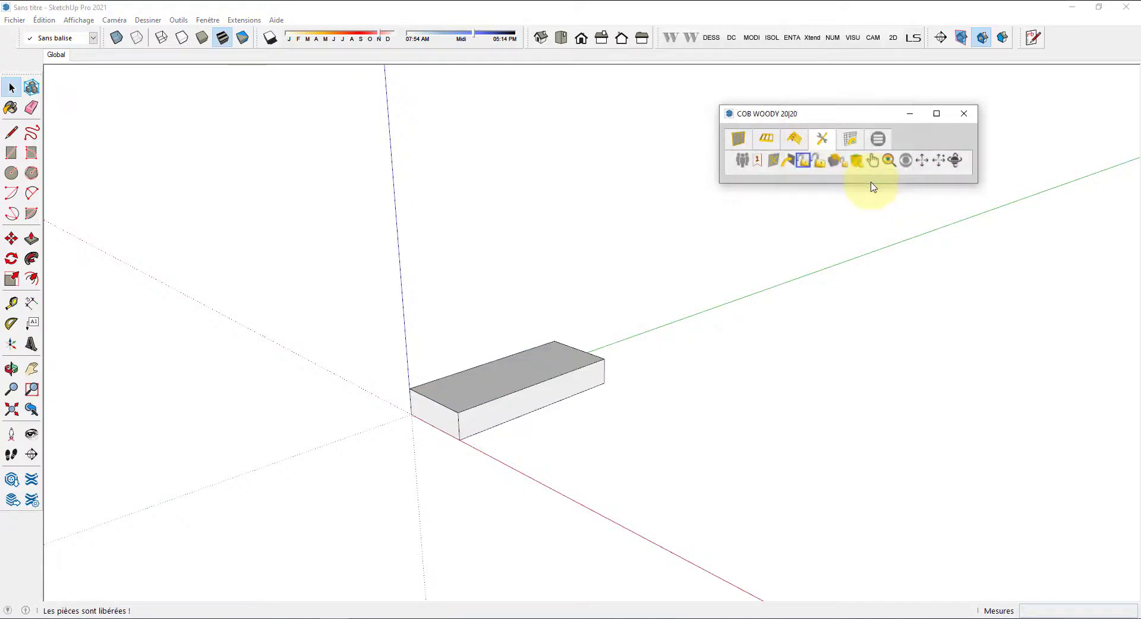
left_click(538, 381)
left_click(538, 384)
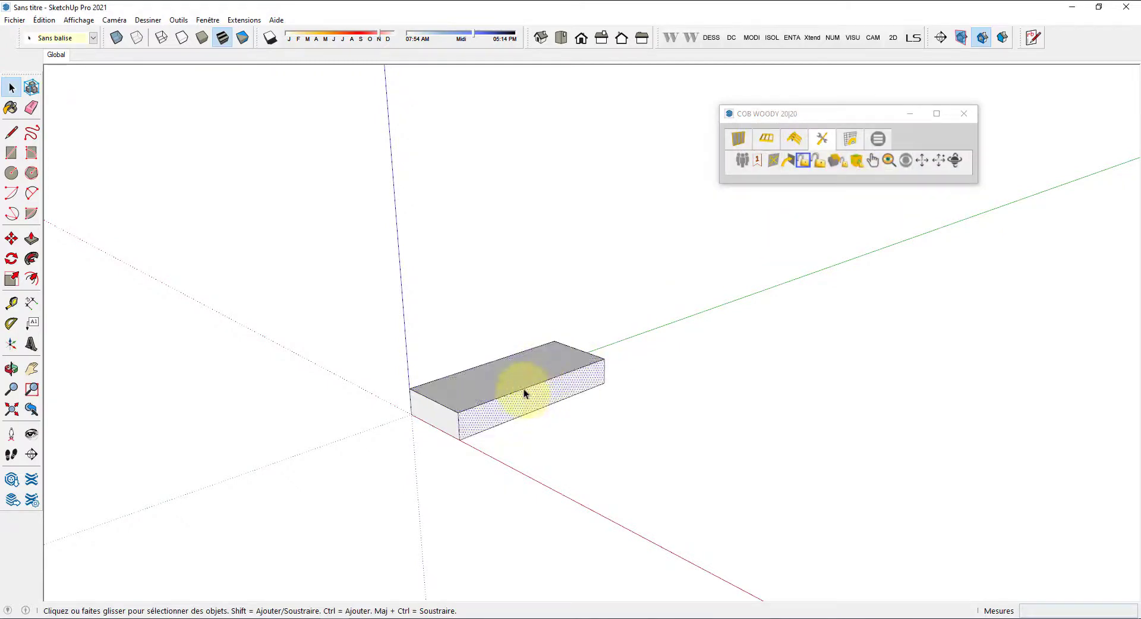
left_click(443, 411)
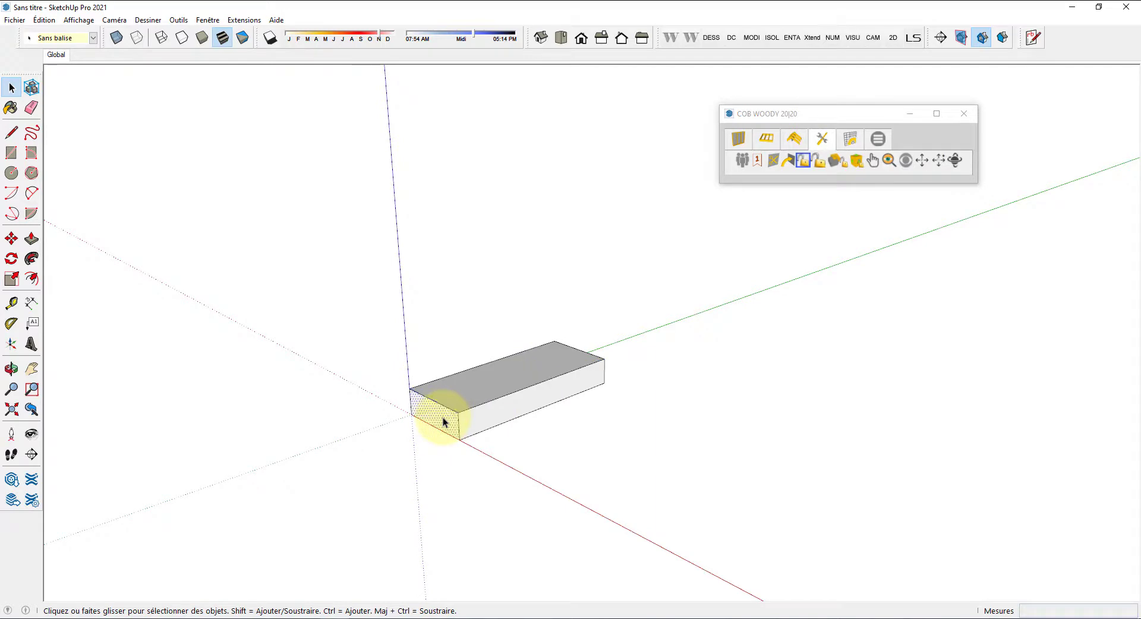
triple_click(525, 402)
right_click(525, 400)
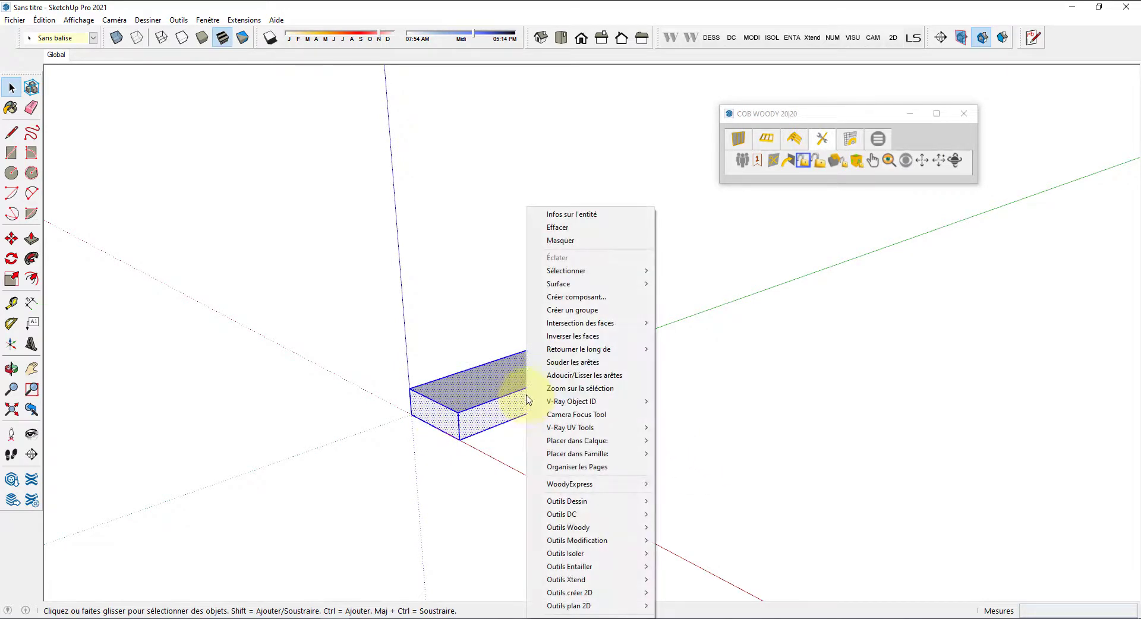
left_click(607, 296)
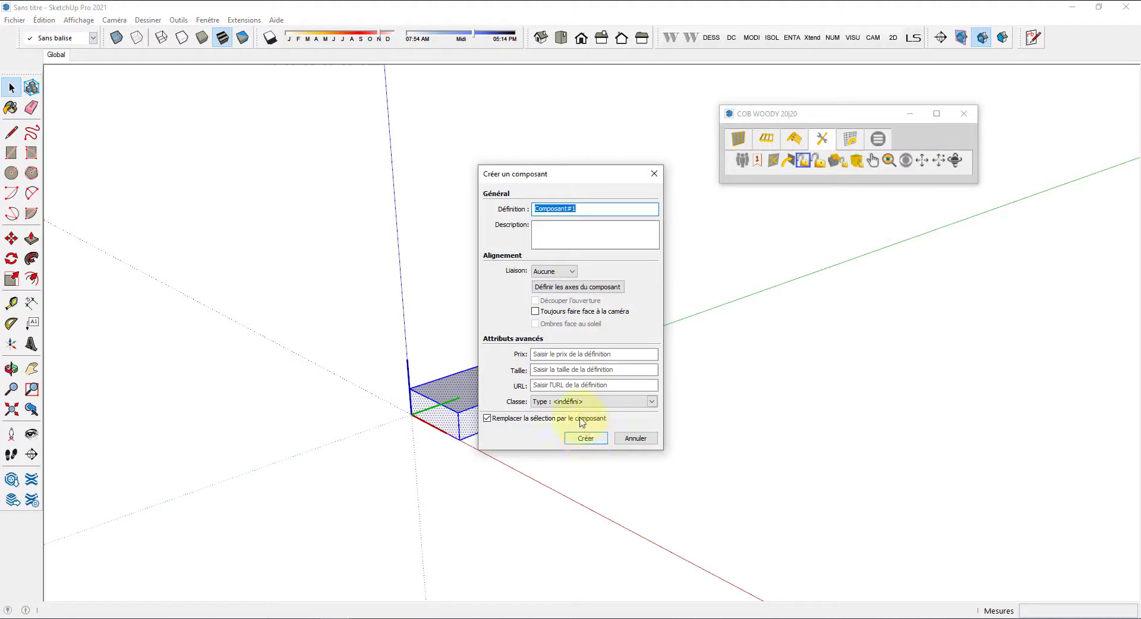
left_click(535, 209)
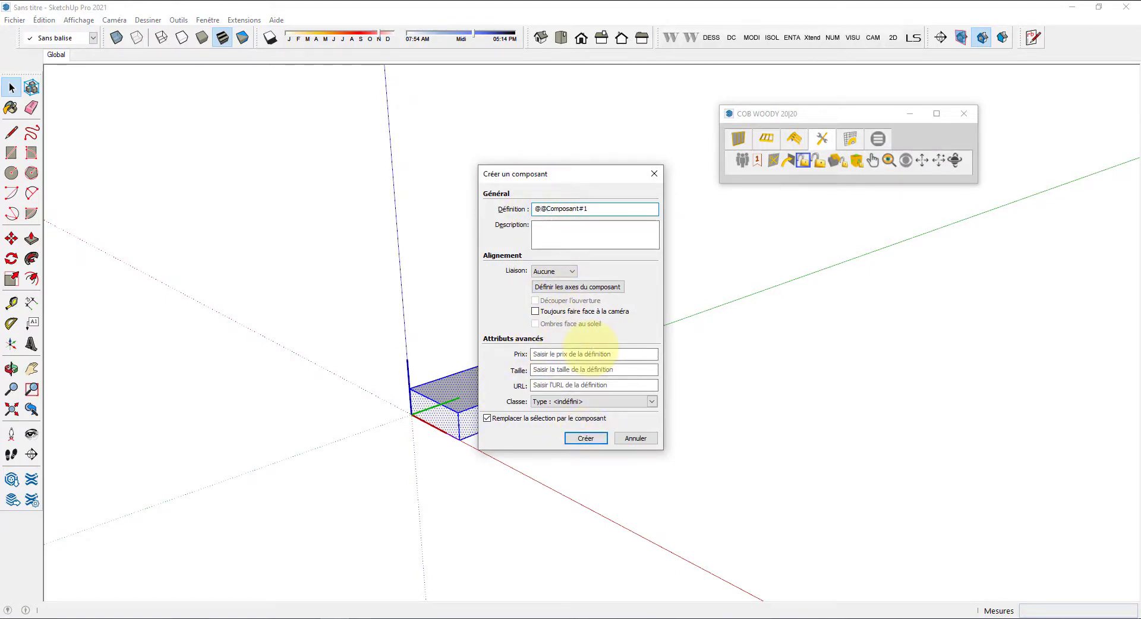
left_click(578, 439)
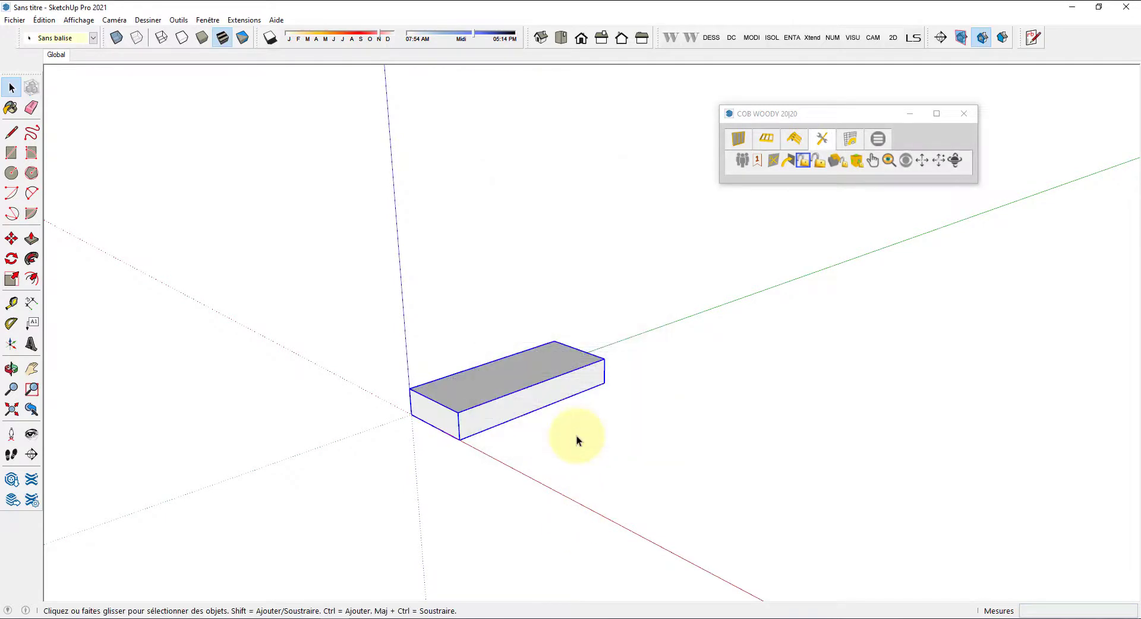
Step: Run Libérer tous on the @@-prefixed component and check whether the box still selects as one object
middle_click_drag(523, 357, 531, 428)
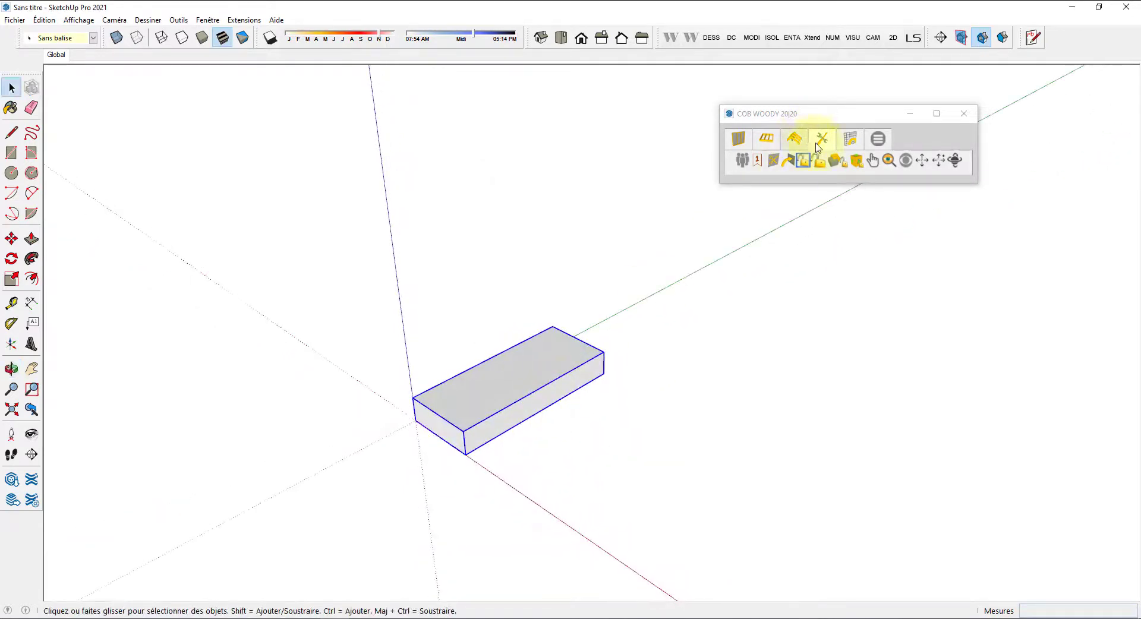
left_click(818, 161)
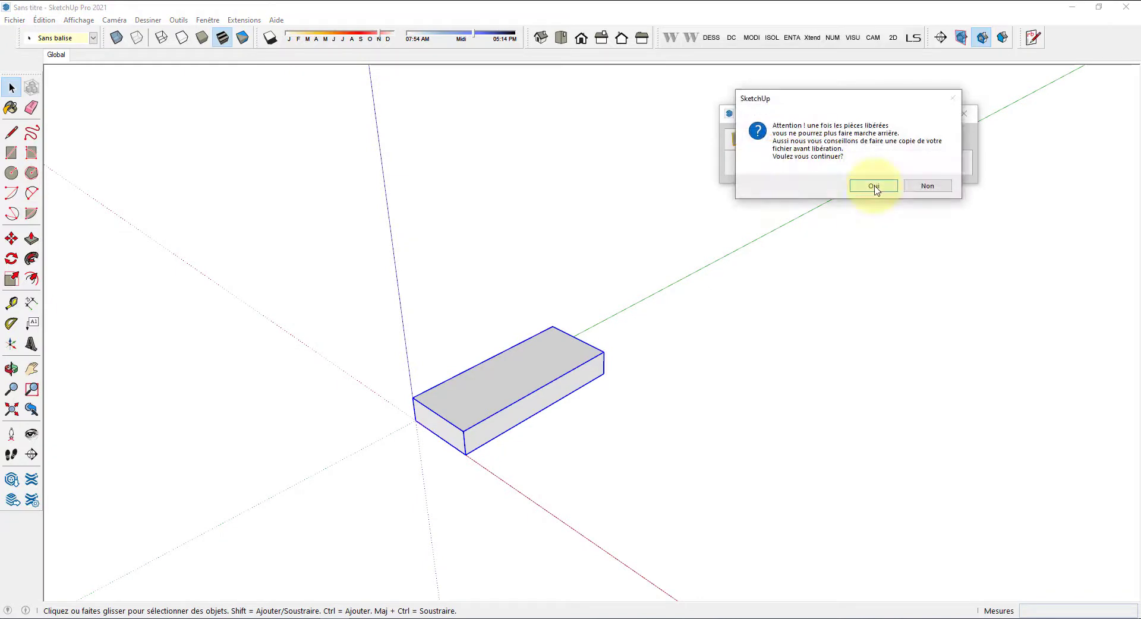
left_click(875, 186)
left_click(880, 177)
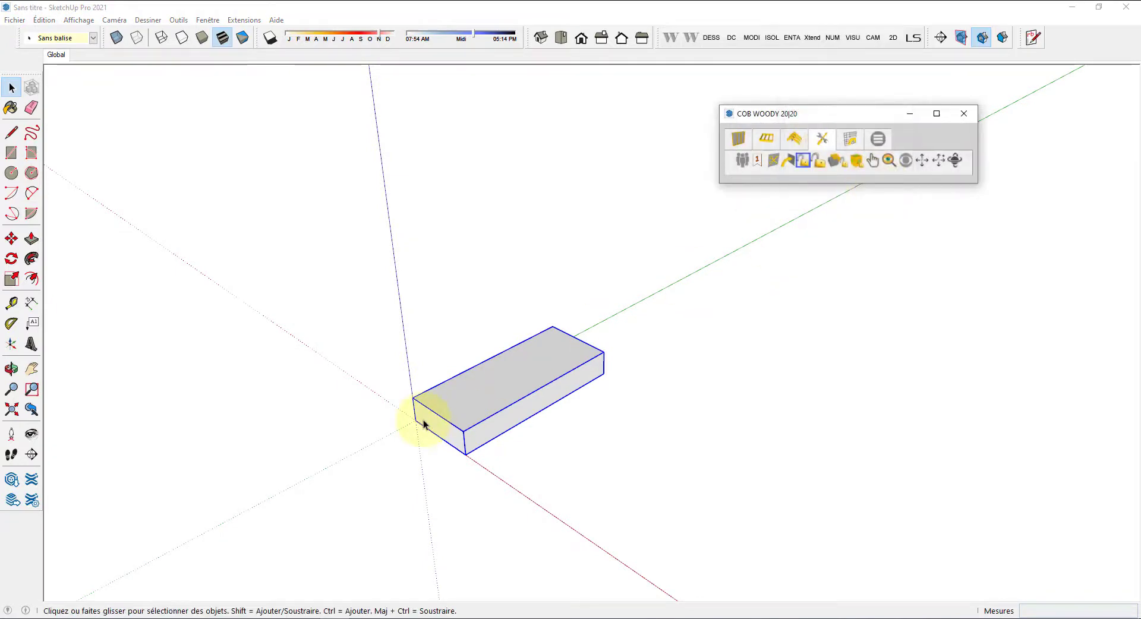
left_click(525, 453)
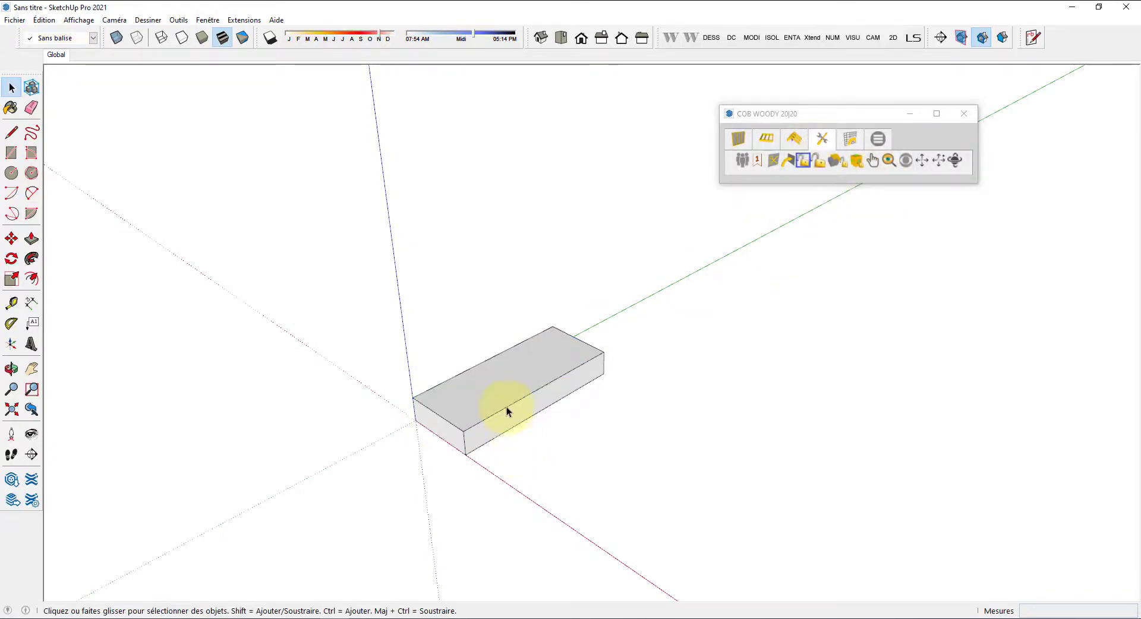
left_click(507, 408)
left_click(582, 451)
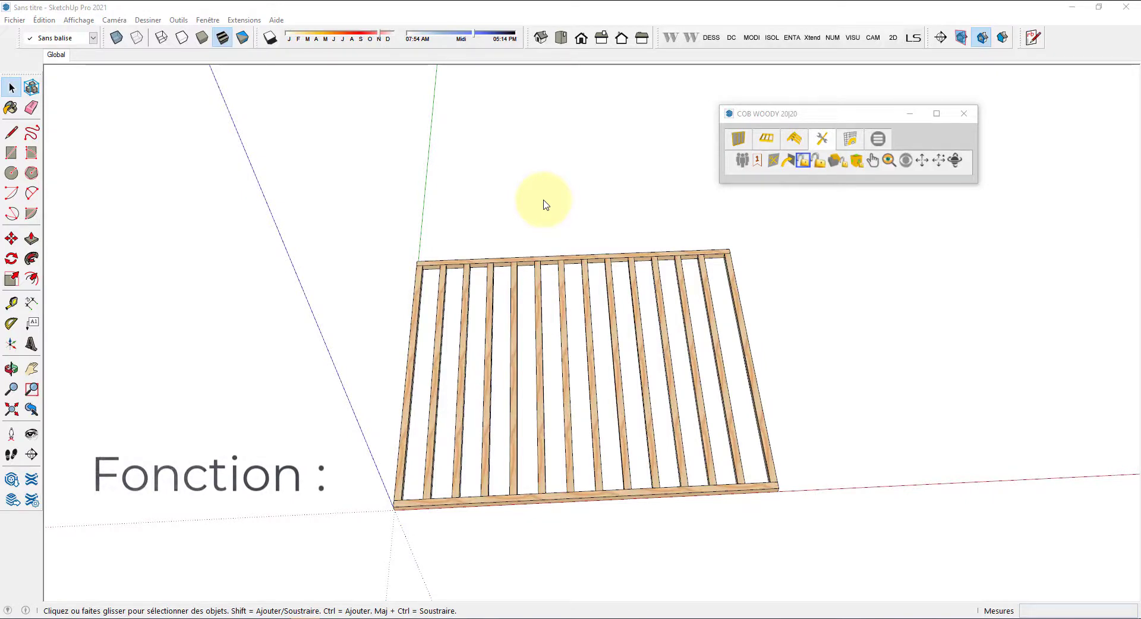
Step: Select several members of the wooden frame one by one to check that they are separate pieces
left_click(562, 304)
left_click(577, 262)
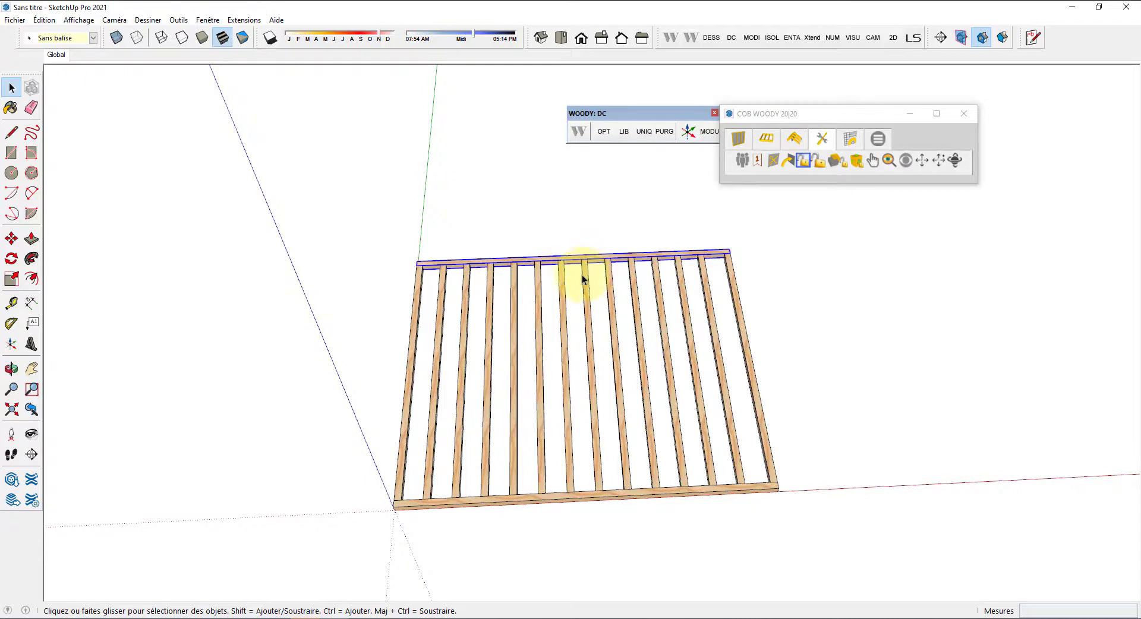
left_click(582, 279)
left_click(608, 288)
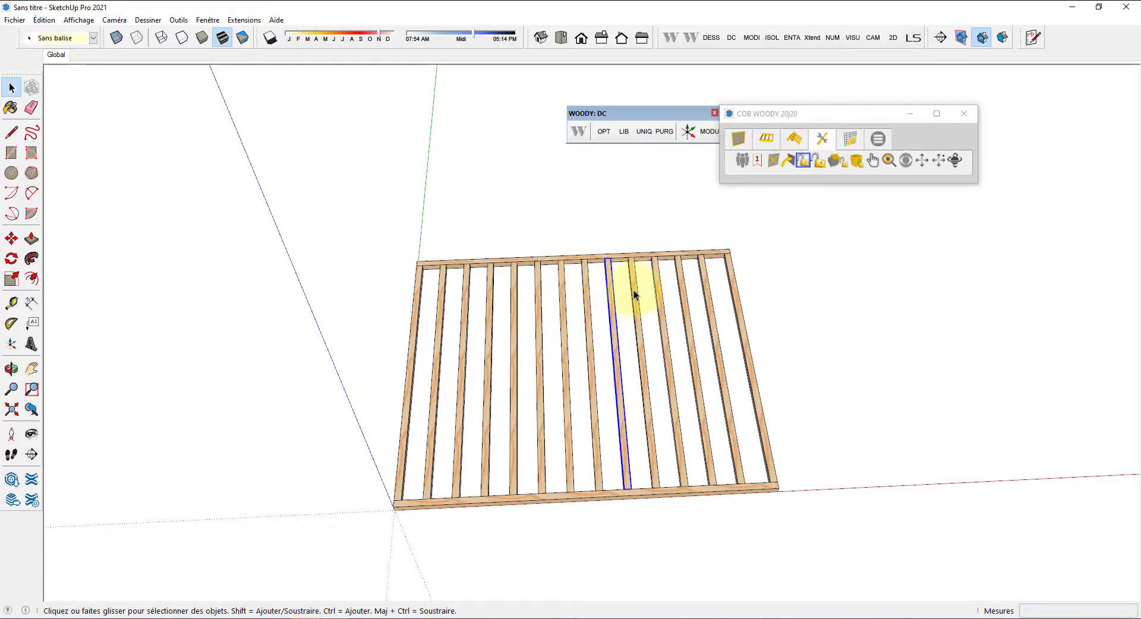
left_click(634, 295)
left_click(658, 293)
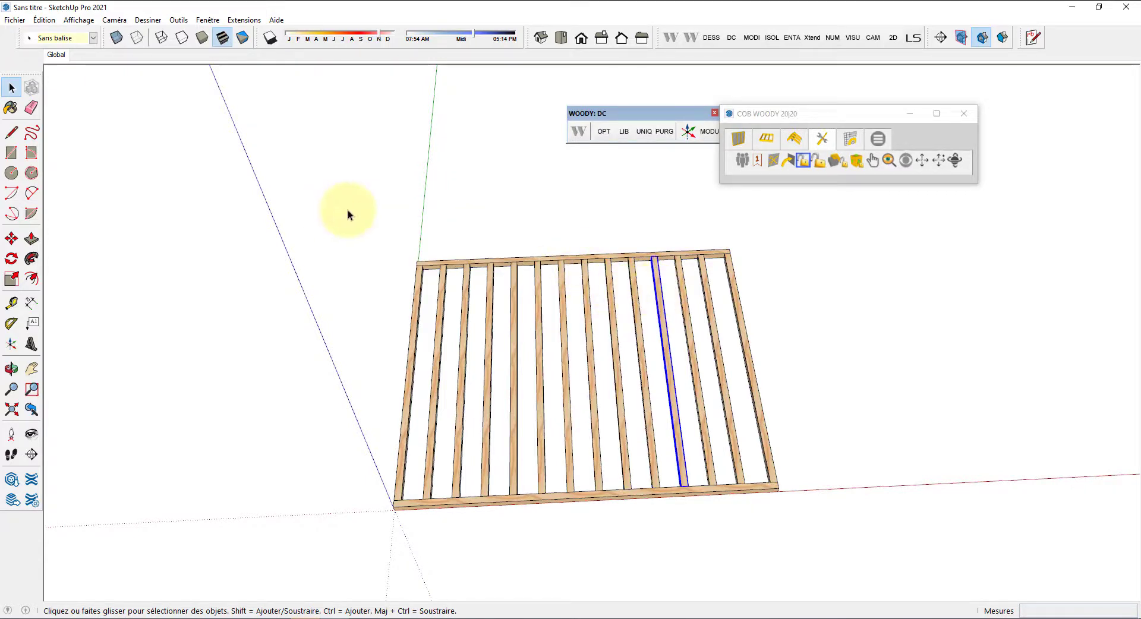
Step: Combine all members of the wooden frame into a single component with the default definition name
left_click_drag(347, 210, 885, 536)
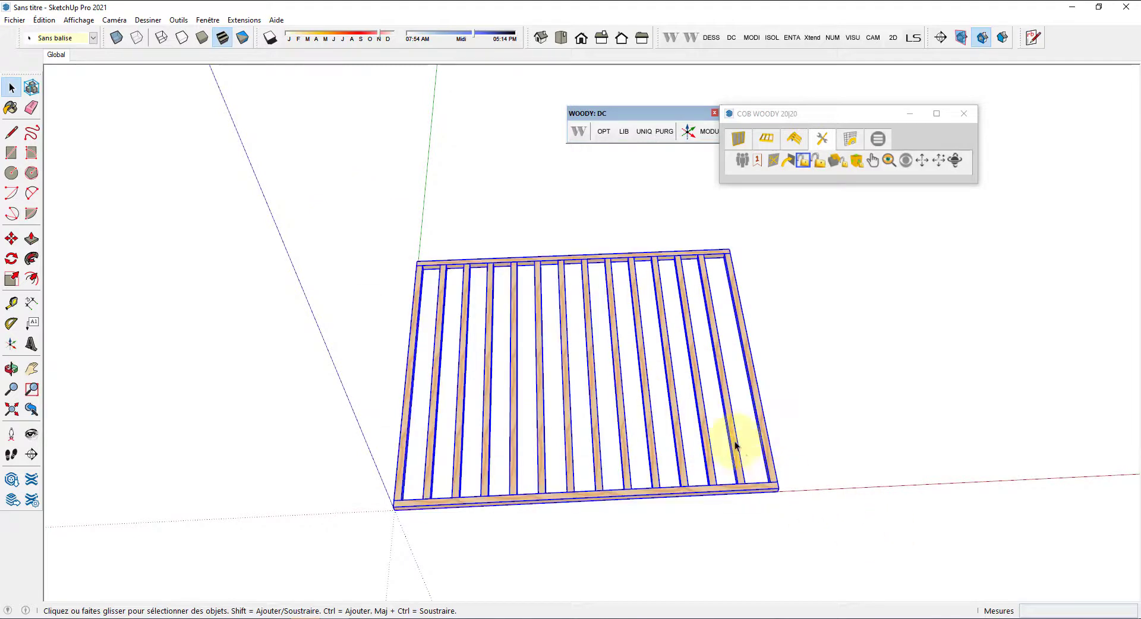
right_click(641, 370)
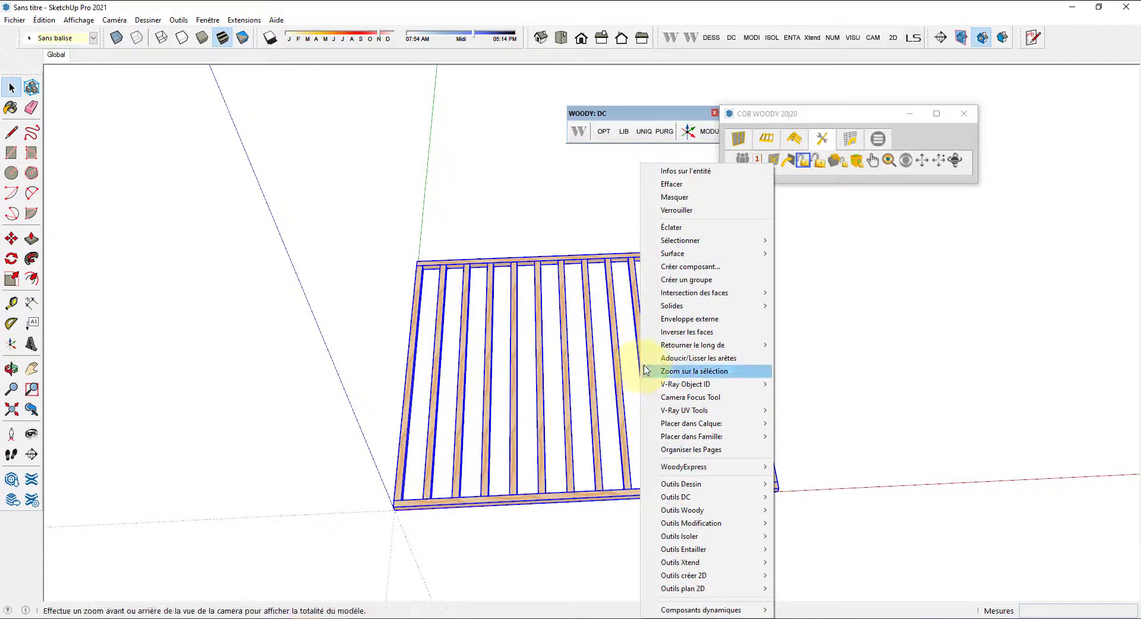
left_click(690, 267)
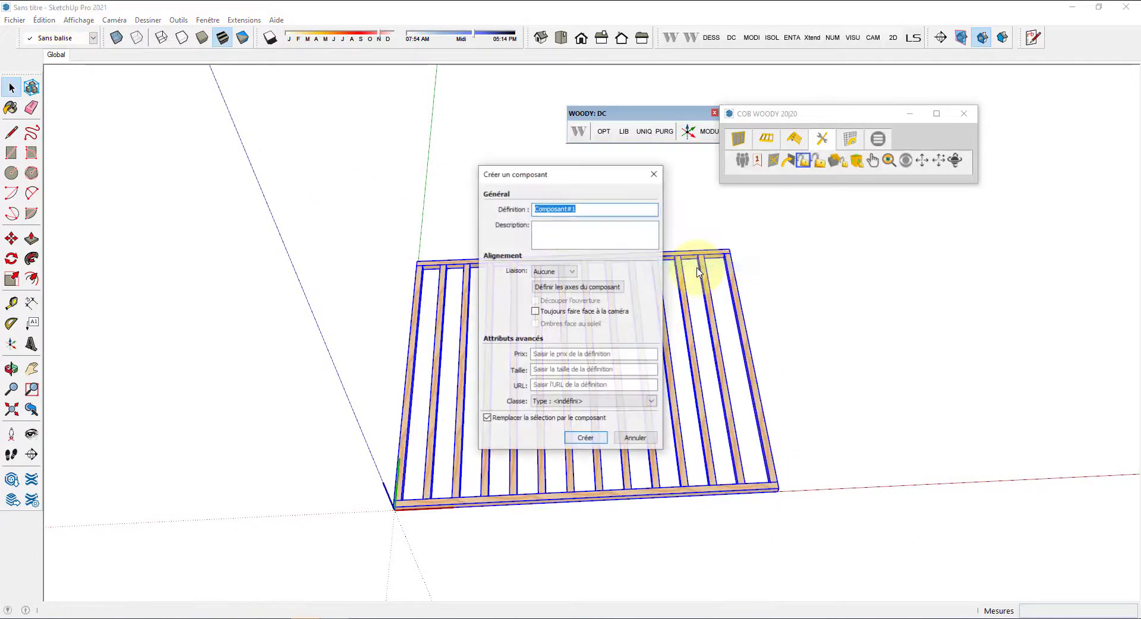
left_click(575, 439)
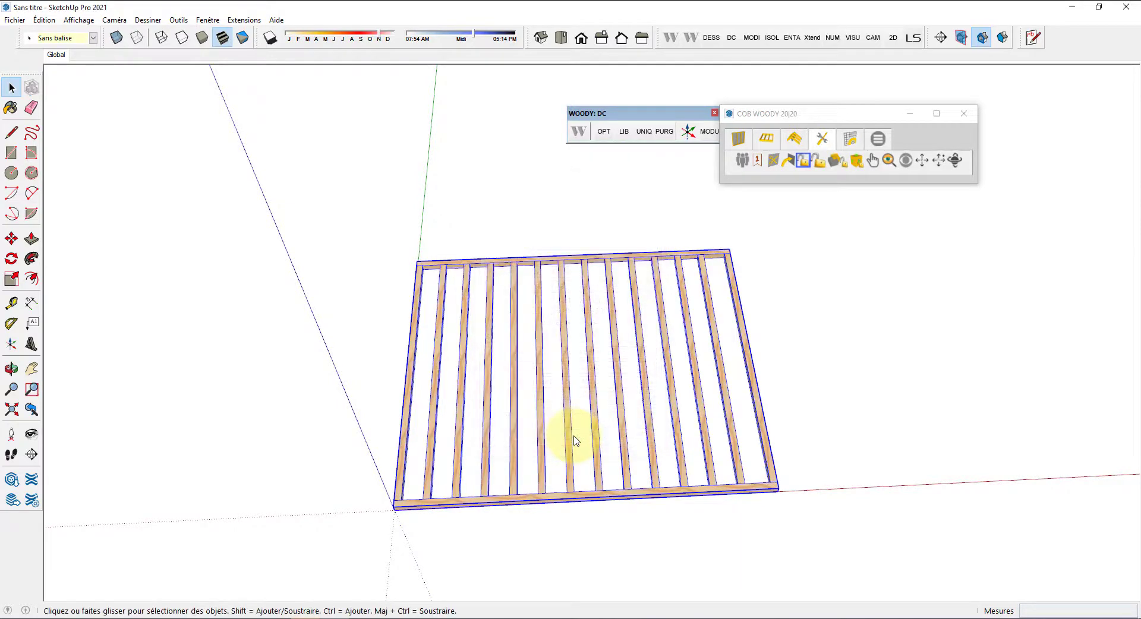
Step: Create a copy of the frame component rotated 90 degrees in plan by picking its face with the Woody rotation tool
middle_click_drag(868, 448, 701, 368)
left_click(958, 164)
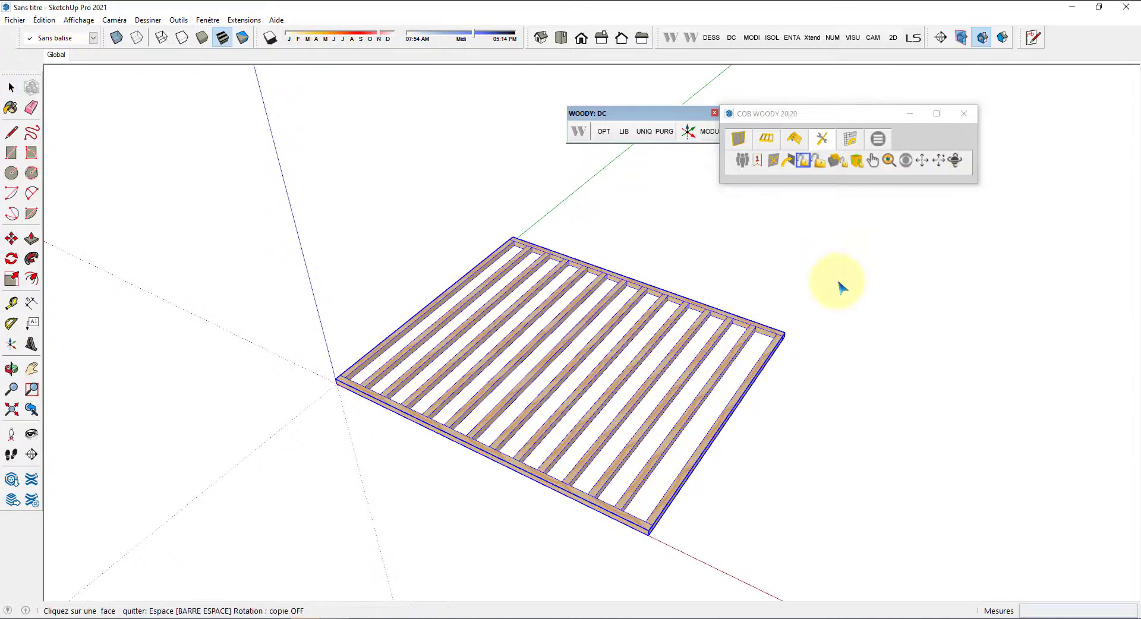
scroll(501, 379, "up", 1)
scroll(501, 379, "up", 1)
left_click(603, 346)
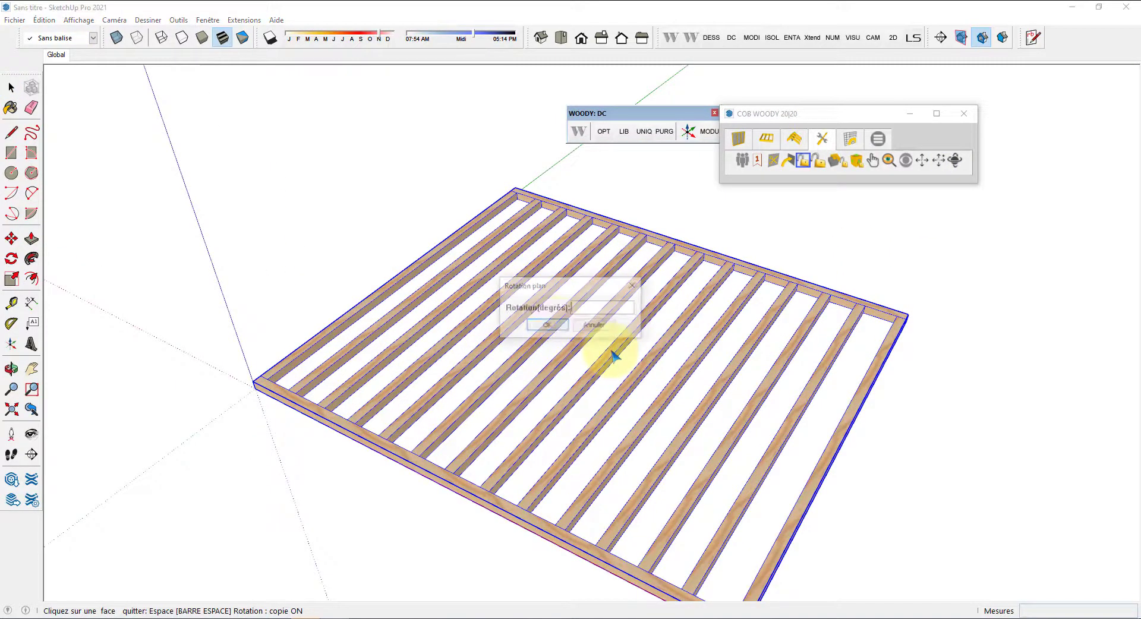
type("90")
key("Return")
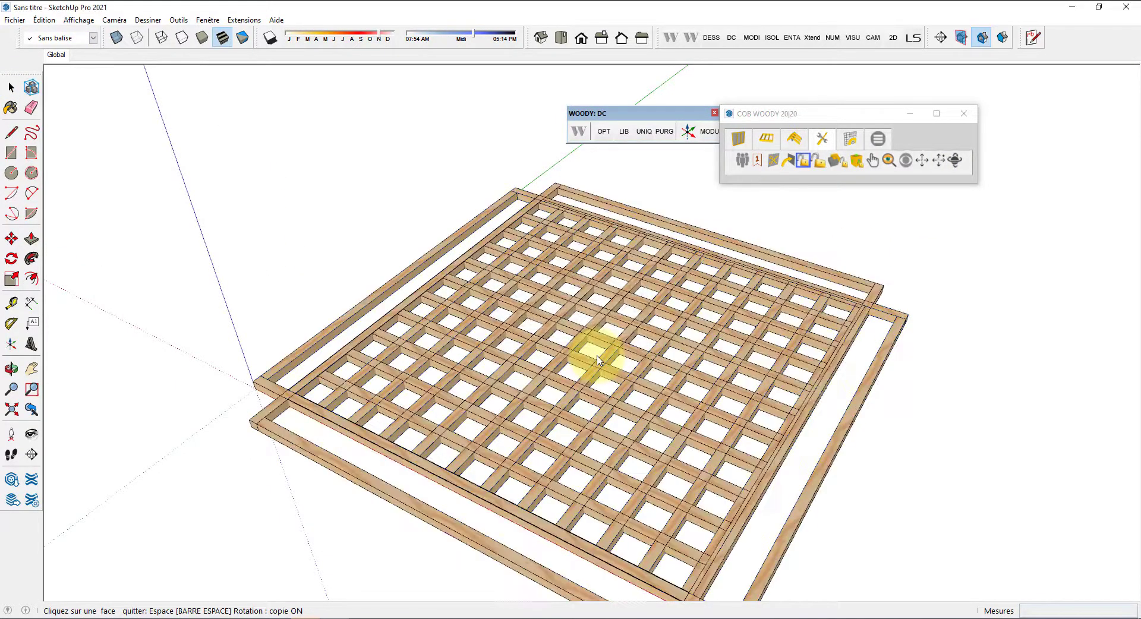
Step: Create two more copies of the frame component with the Woody plan rotation tool, rotated 45 and -45 degrees
middle_click_drag(566, 321, 760, 427)
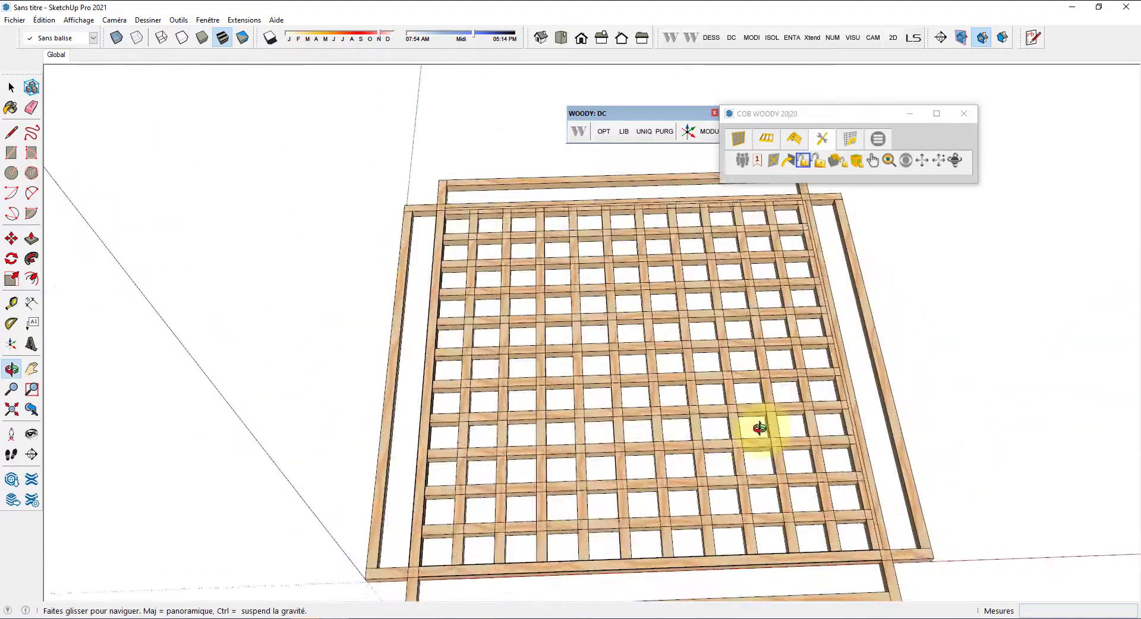
left_click(615, 428)
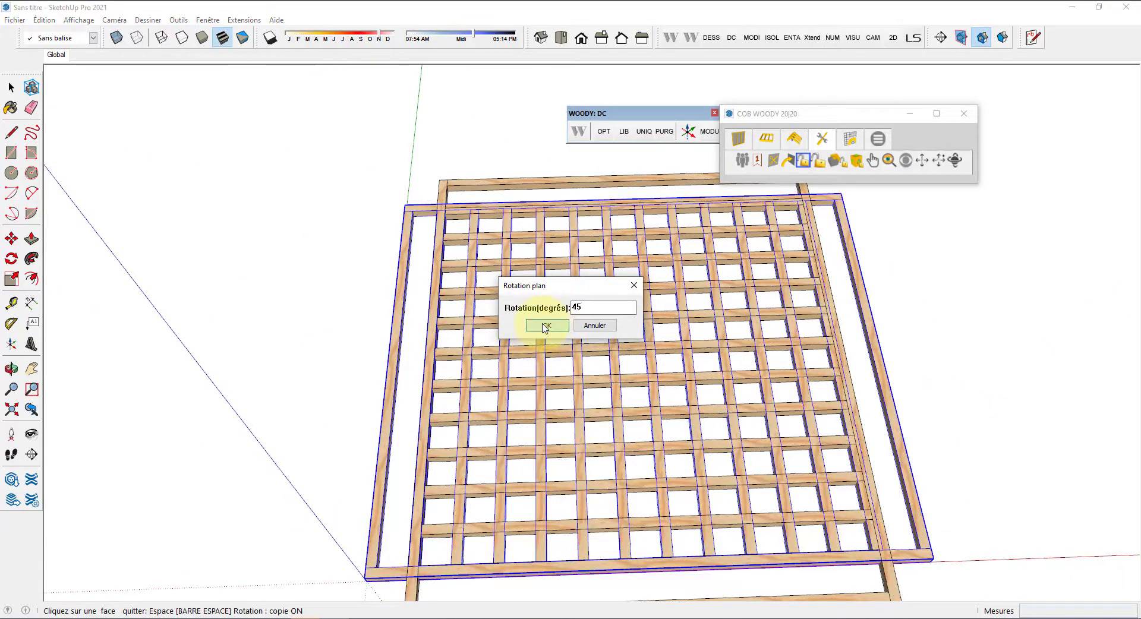
left_click(545, 327)
left_click(586, 377)
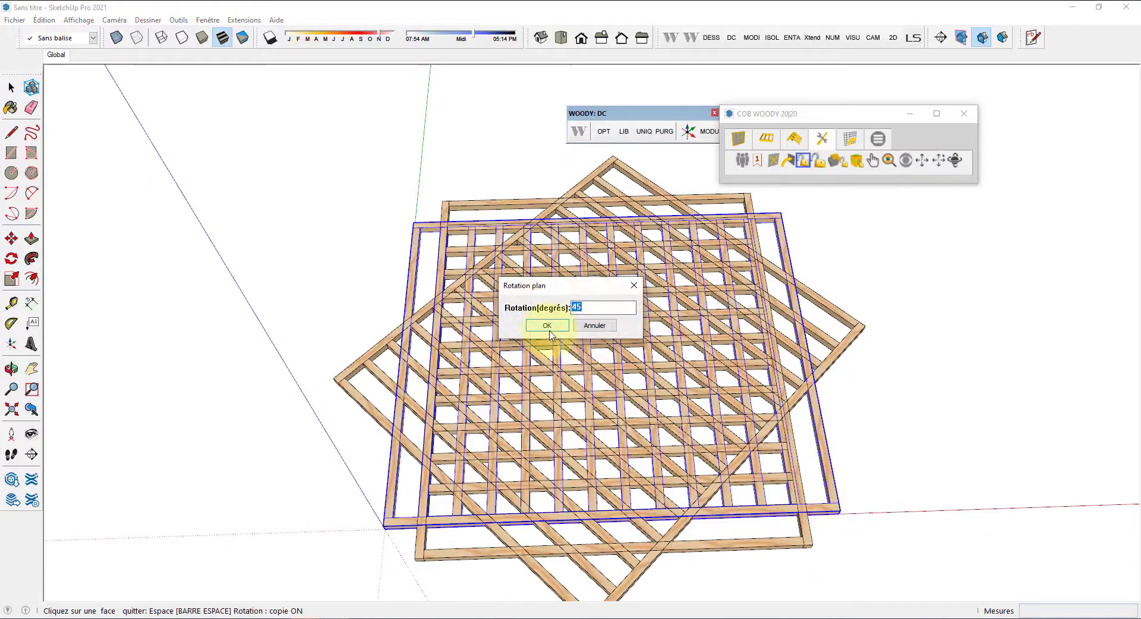
type("-45")
left_click(547, 326)
scroll(374, 270, "down", 3)
middle_click_drag(382, 249, 739, 319)
Step: Select the overlapping frame copies one after another to check that each is still a single component, and clear the selection
left_click(11, 88)
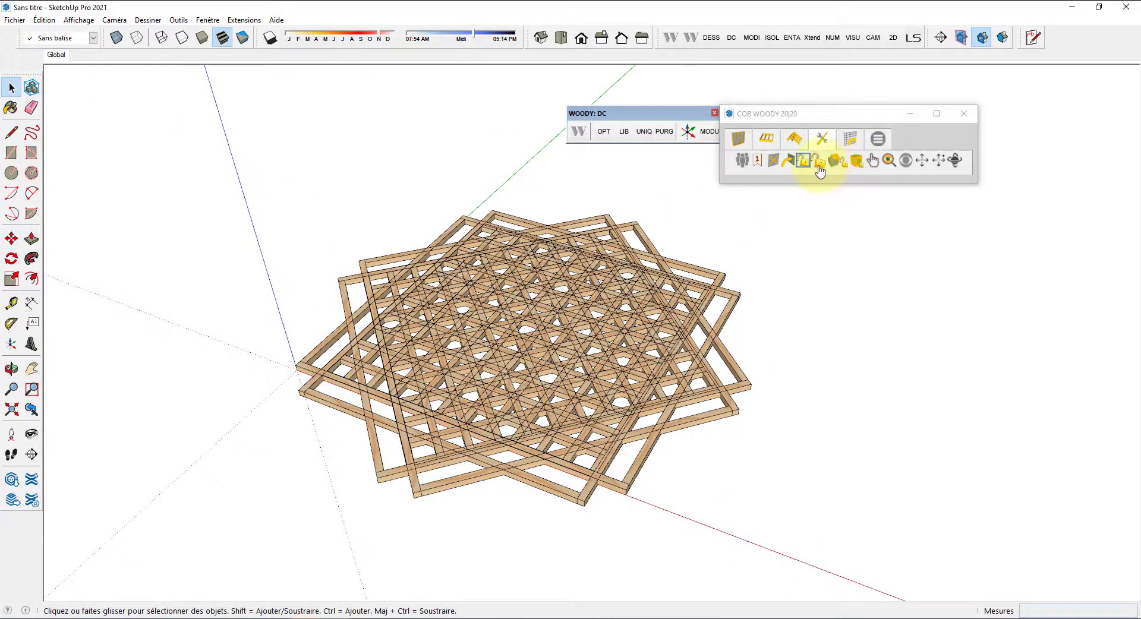
left_click(561, 298)
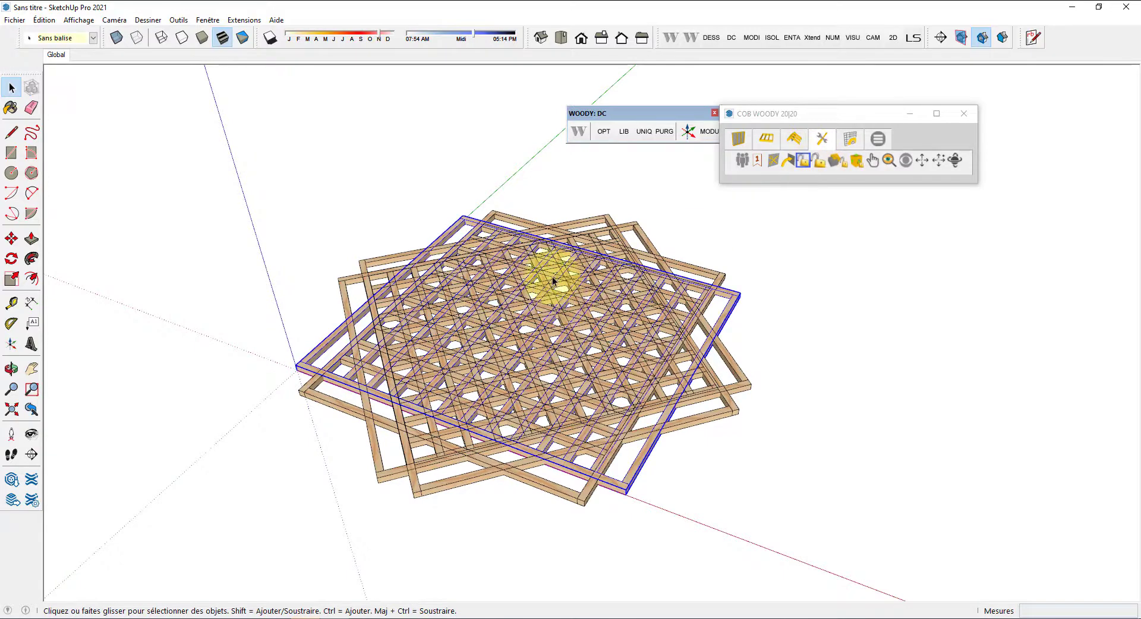
left_click(583, 237)
left_click(627, 225)
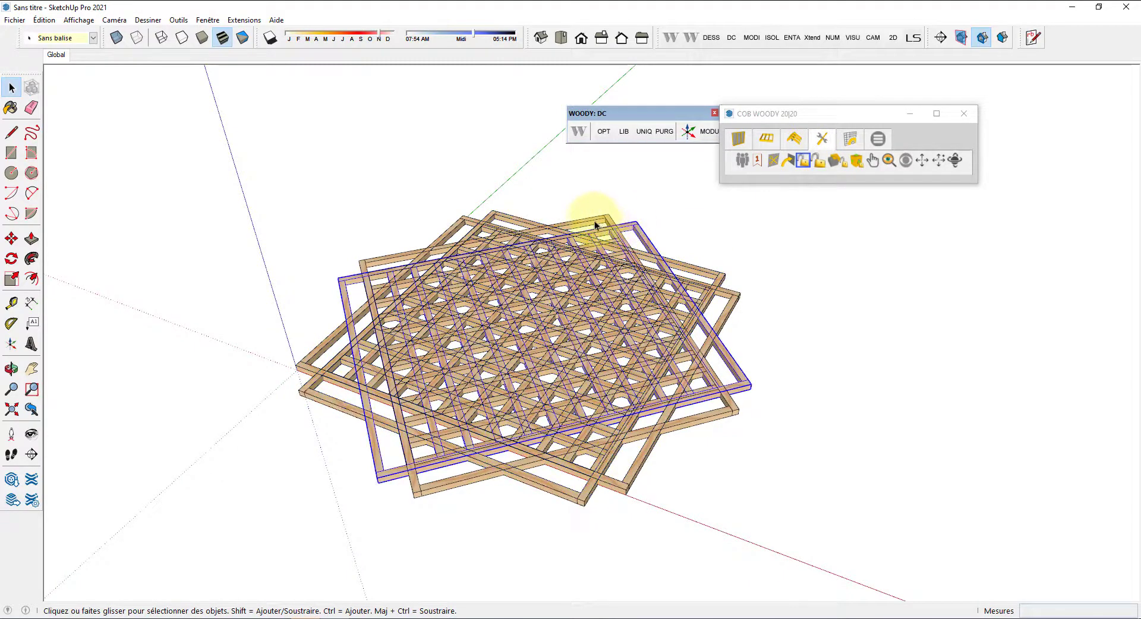
left_click(591, 220)
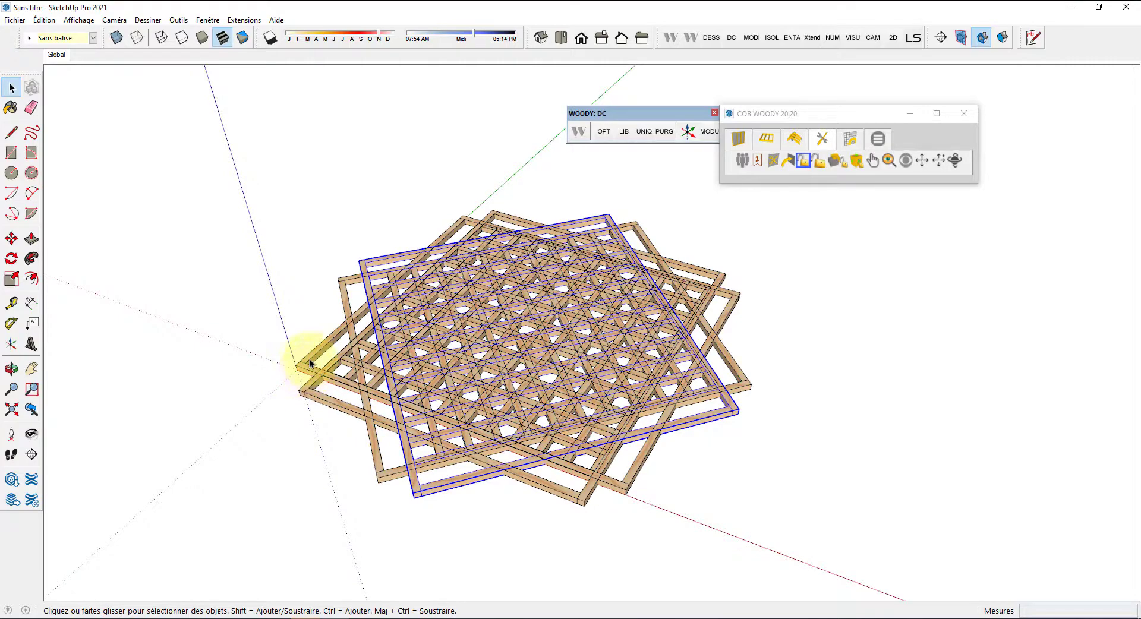
left_click(312, 386)
left_click(308, 392)
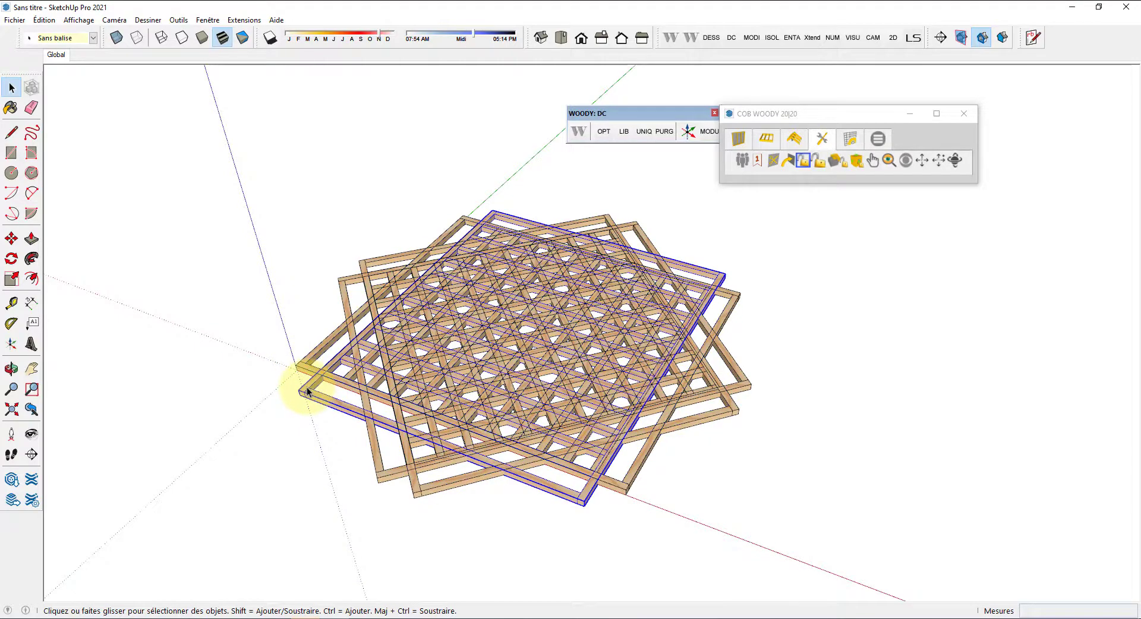
left_click(904, 228)
Step: Run Libérer tous on the stack of rotated frames, accepting the irreversible release of the pieces
middle_click_drag(838, 306, 766, 316)
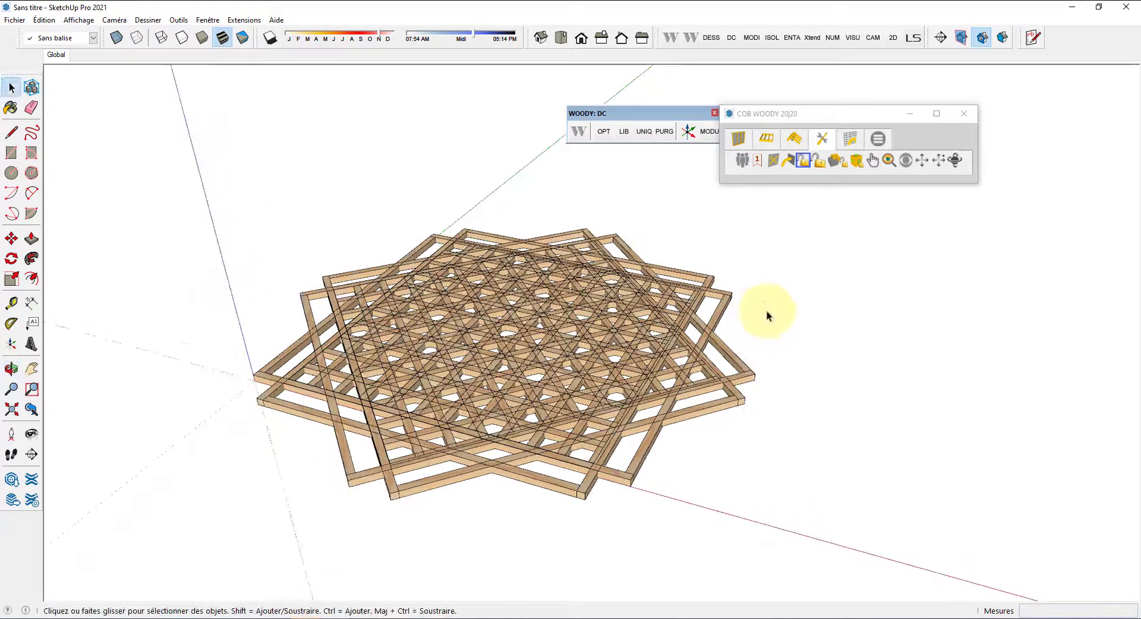
left_click(819, 160)
left_click(874, 186)
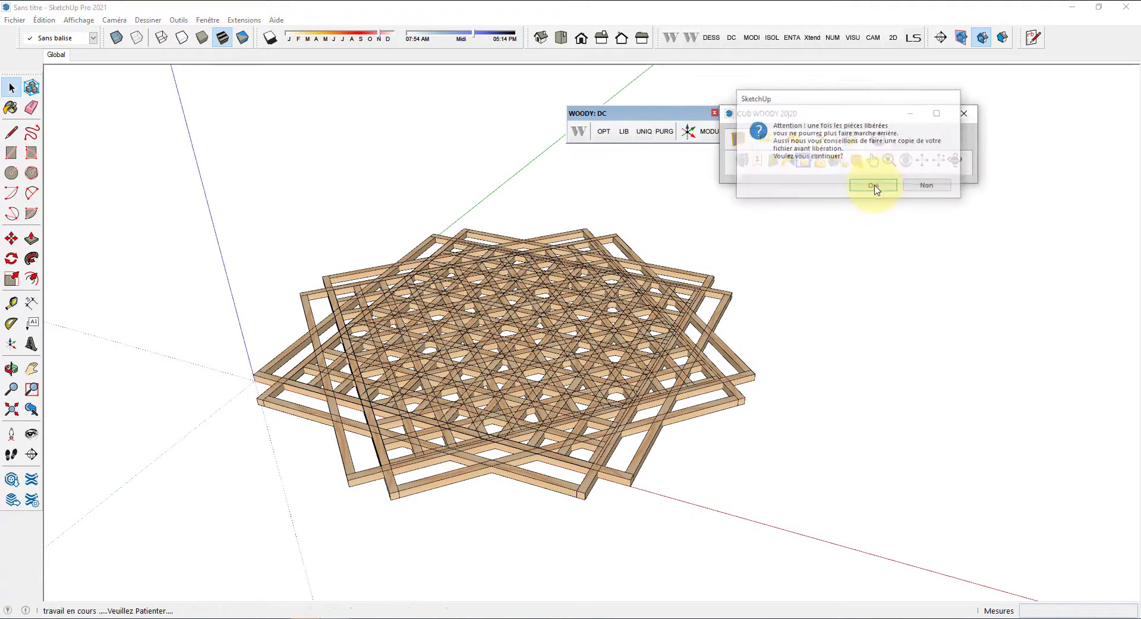
left_click(877, 176)
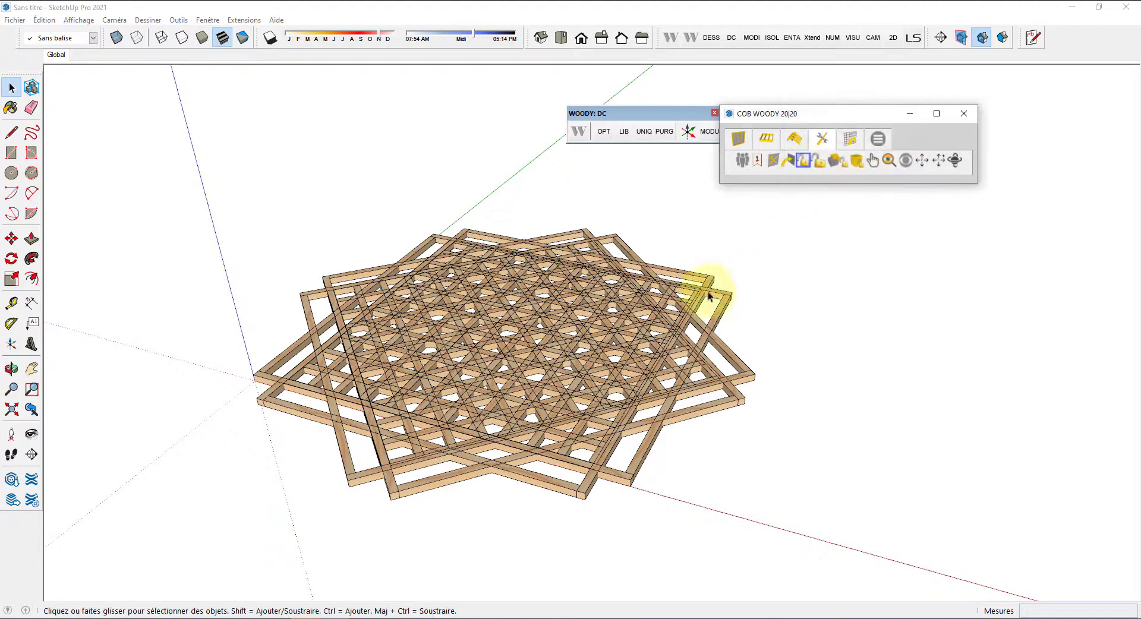
Step: Select several members across the rotated frames to check whether they are separate pieces
left_click(590, 327)
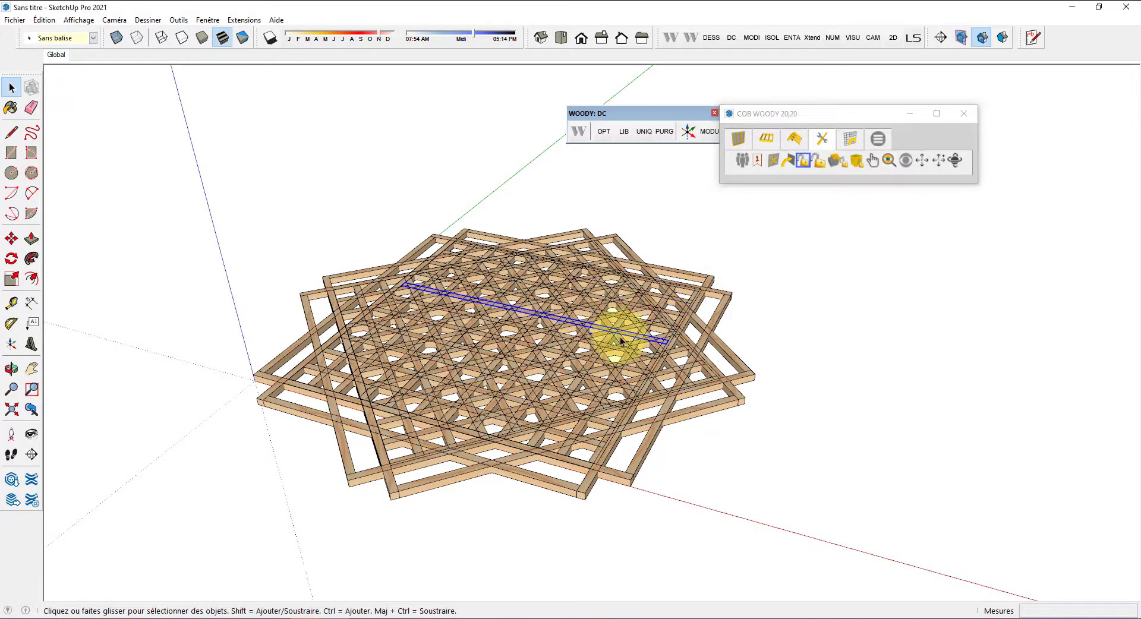
left_click(597, 350)
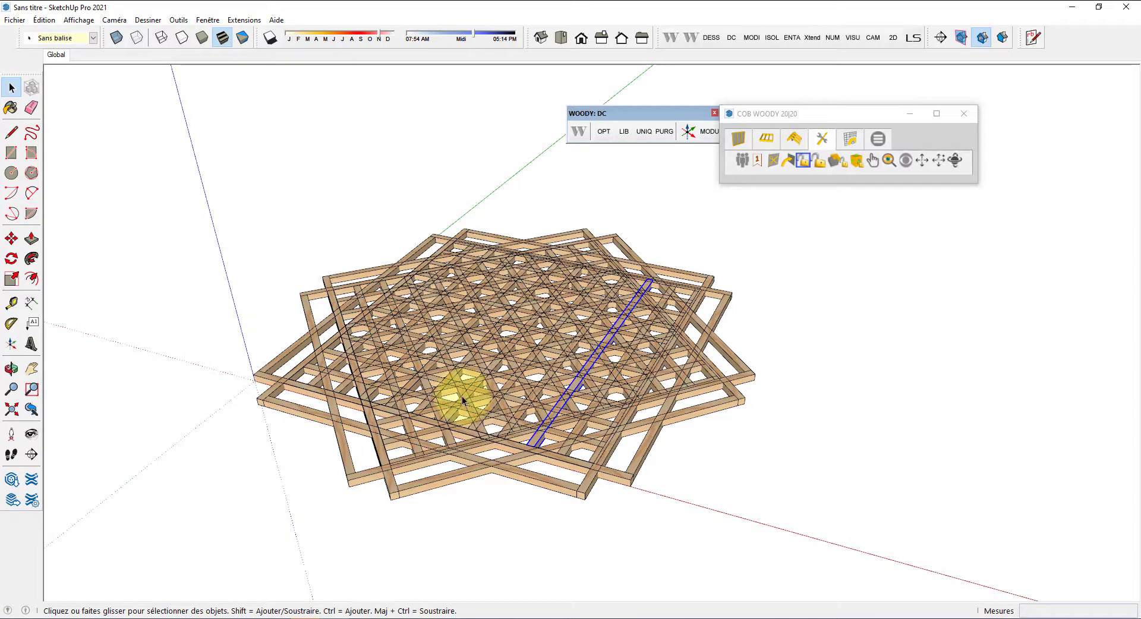
left_click(463, 400)
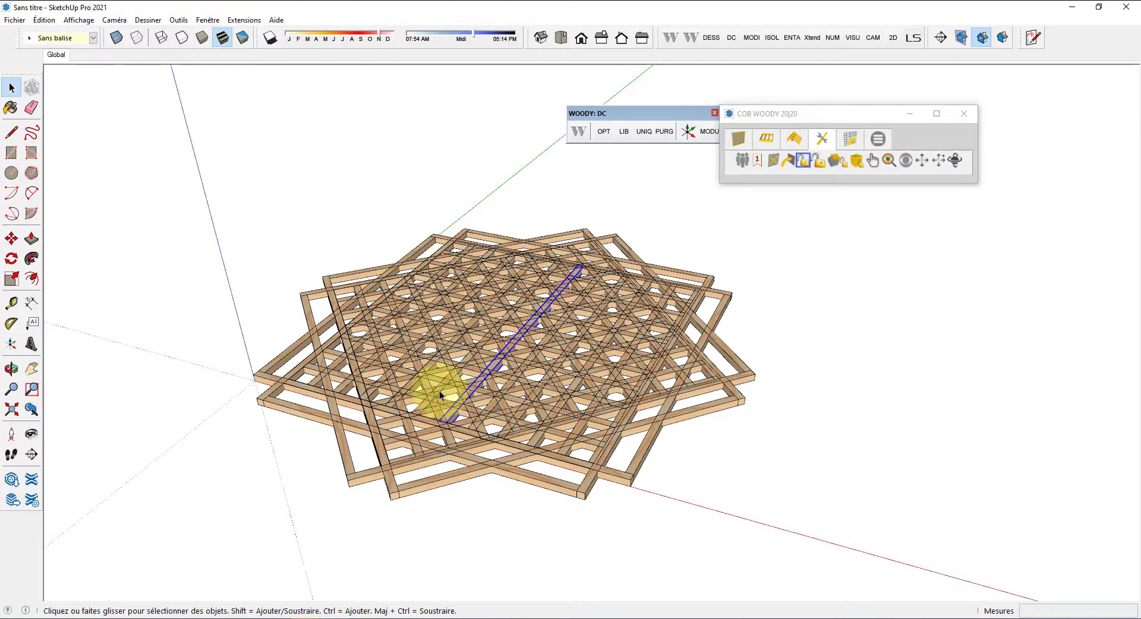
left_click(416, 413)
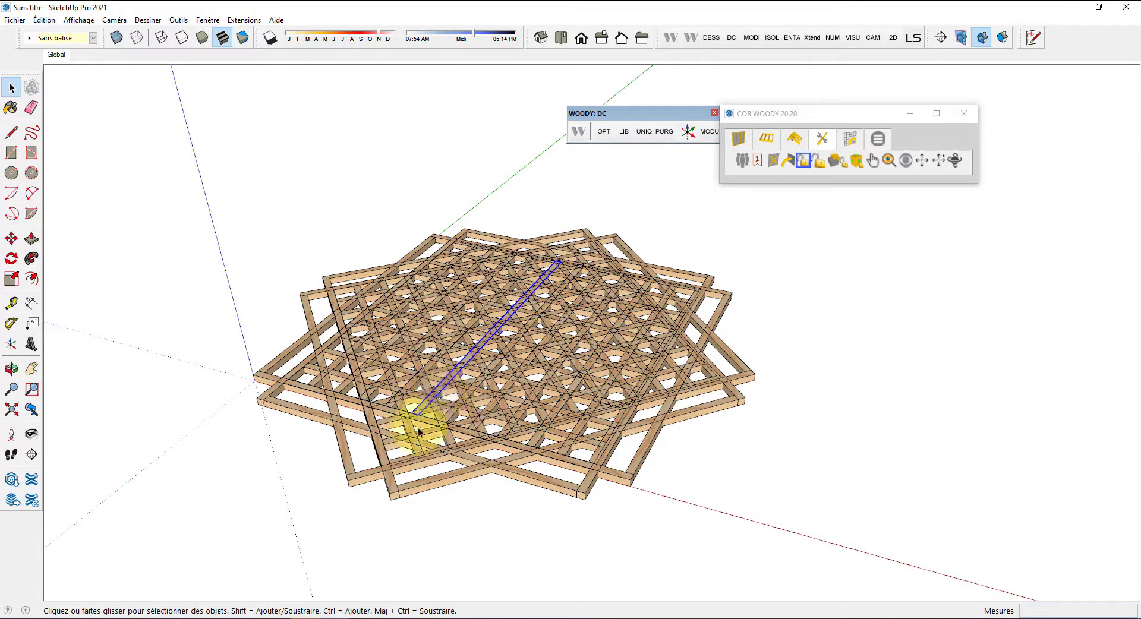
left_click(390, 484)
middle_click_drag(440, 542, 478, 558)
middle_click_drag(519, 336, 657, 395)
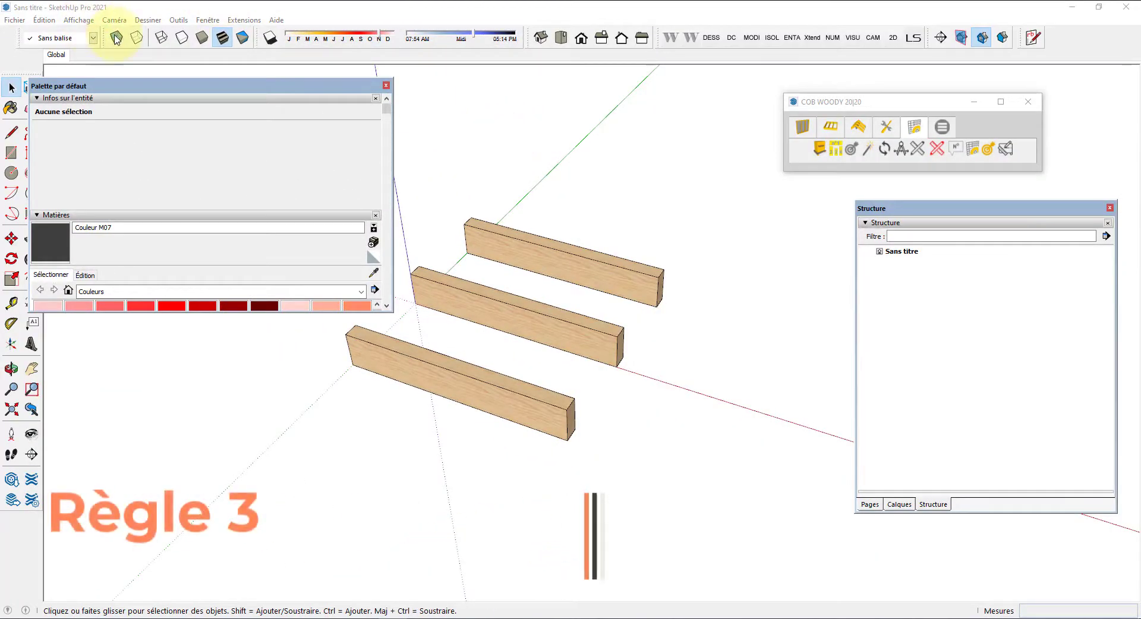
Step: Select individual faces of the back and middle wooden bars to check whether the bars are ungrouped geometry
left_click(116, 39)
left_click(557, 264)
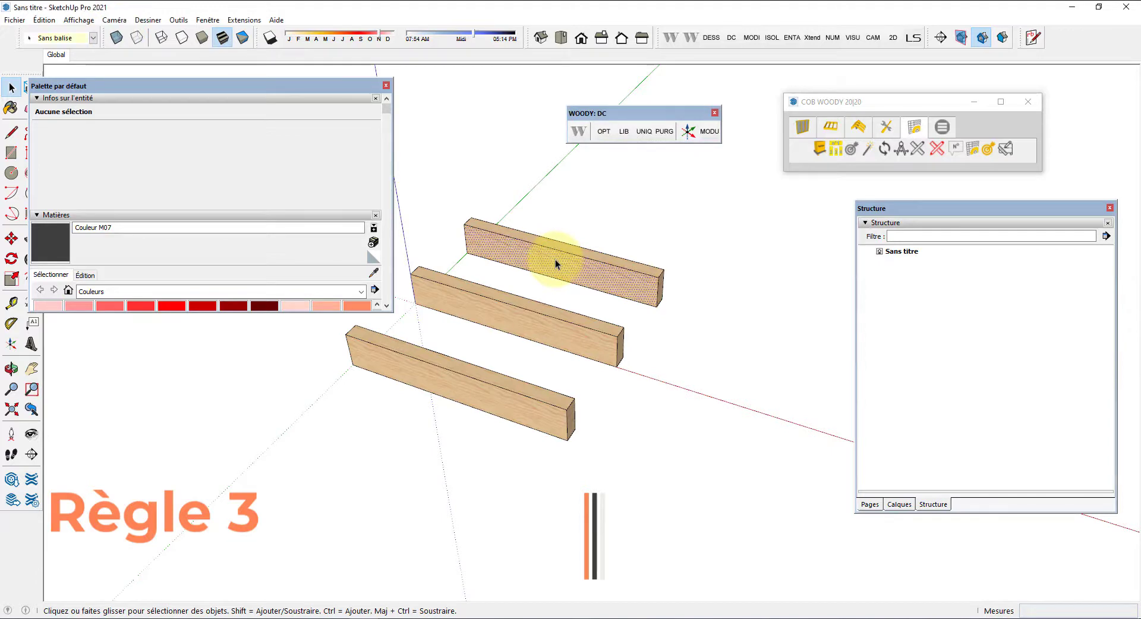
left_click(560, 249)
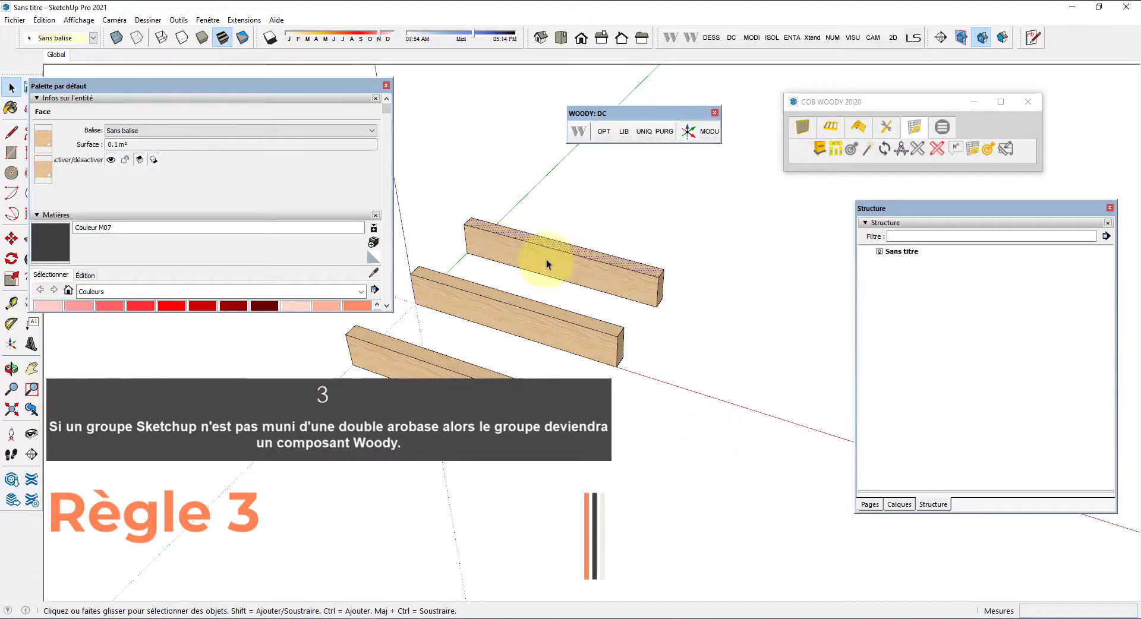
left_click(505, 308)
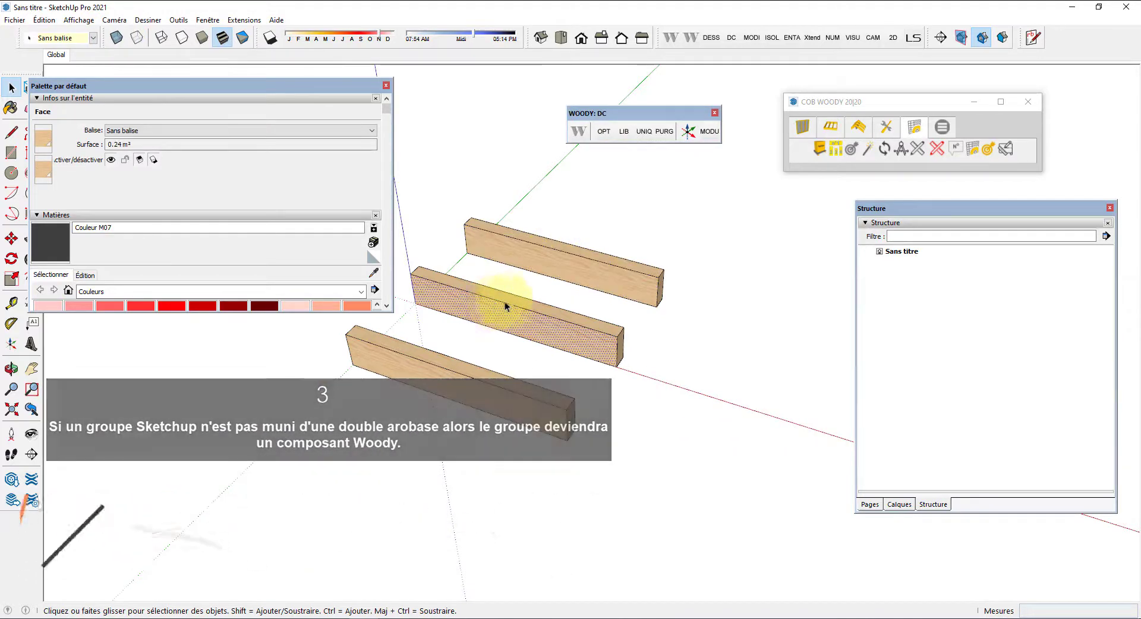
Step: Turn each of the three wooden bars into its own SketchUp group, from the back bar to the front bar
triple_click(530, 265)
right_click(530, 265)
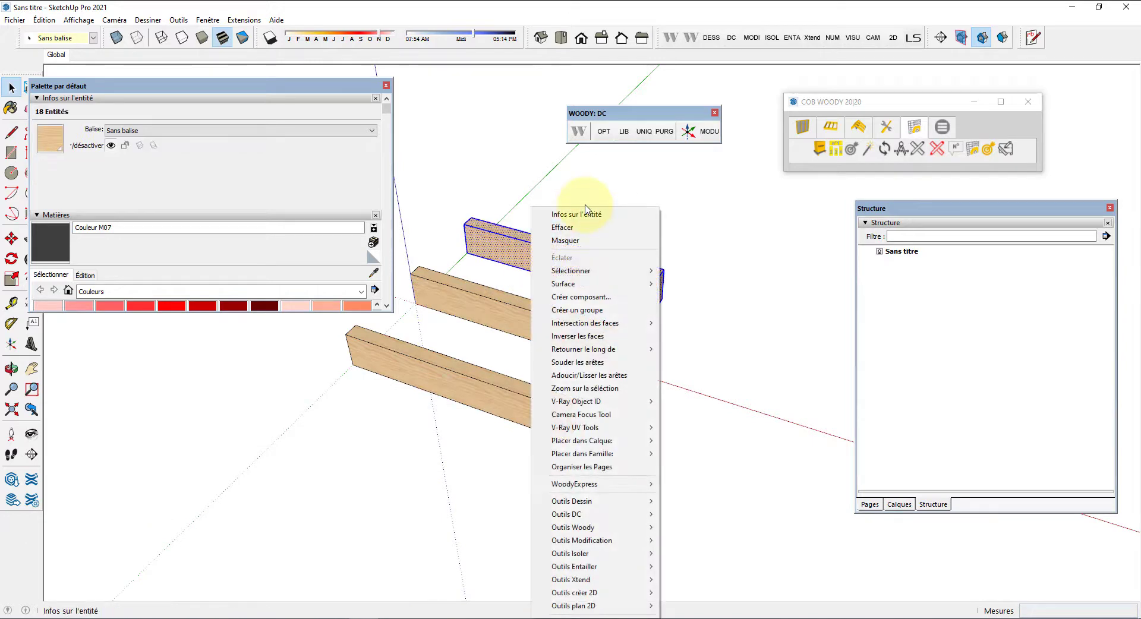
left_click(594, 309)
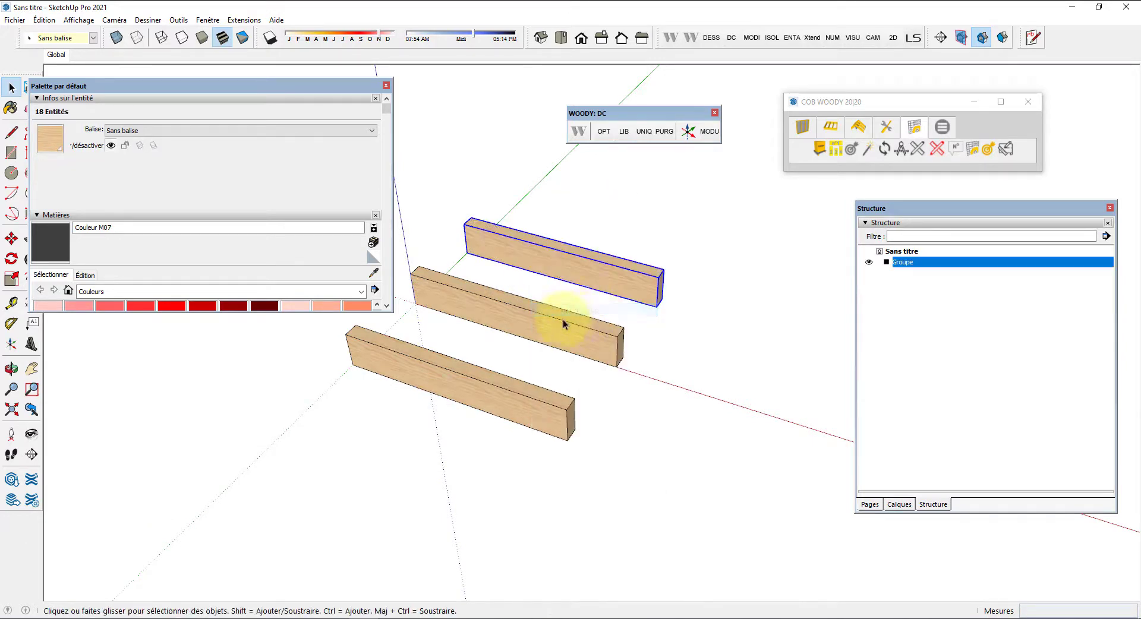
triple_click(532, 325)
right_click(531, 323)
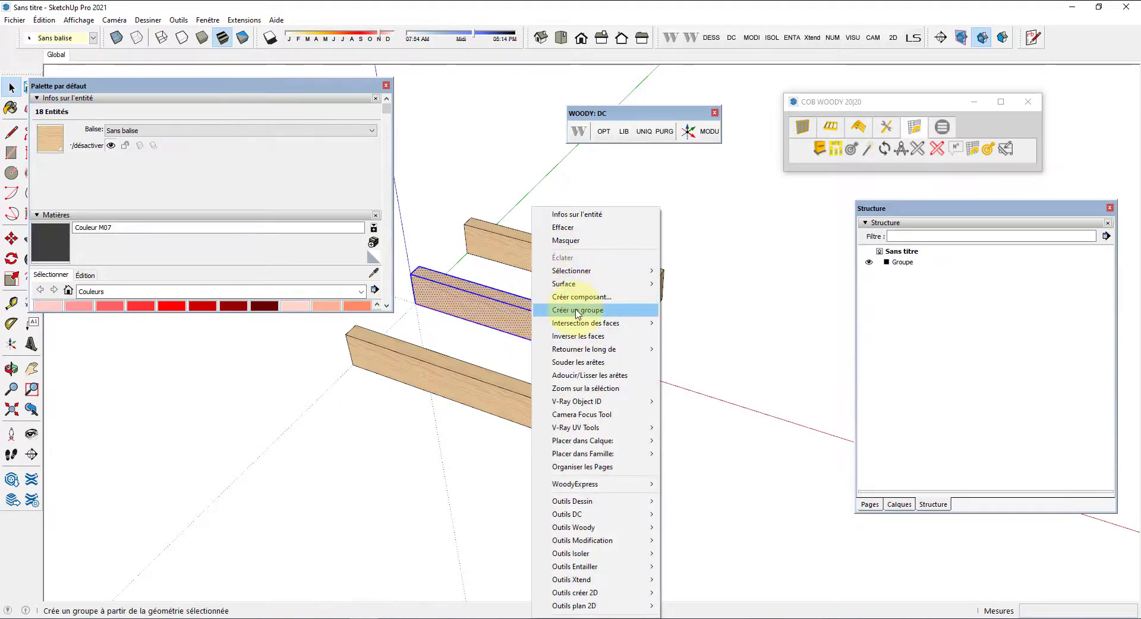
left_click(576, 311)
triple_click(483, 386)
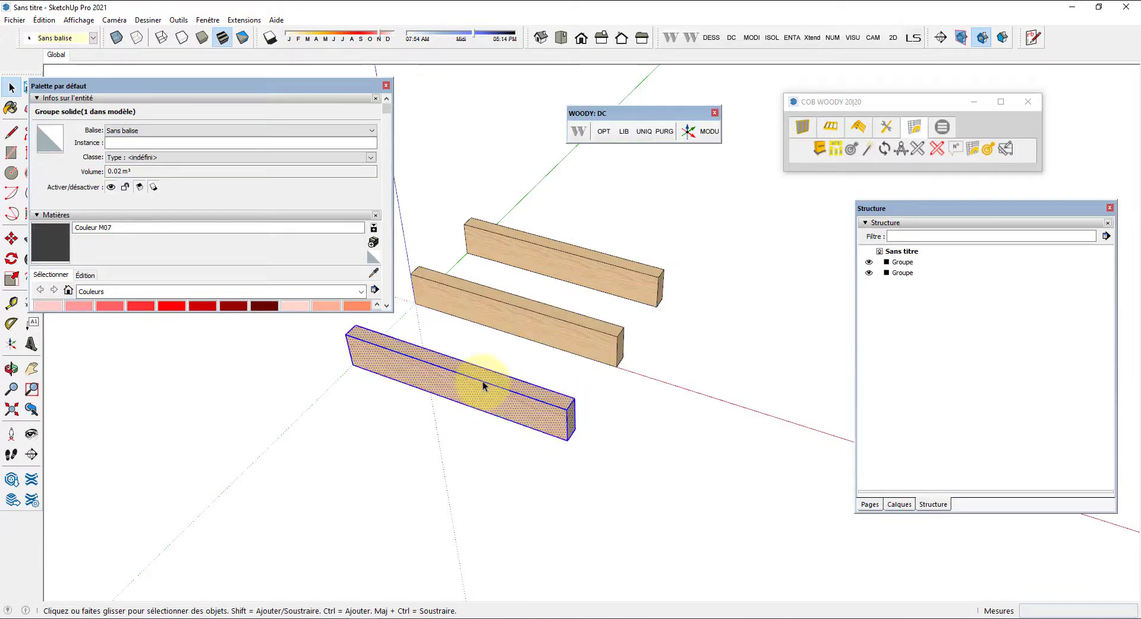
right_click(484, 385)
left_click(522, 311)
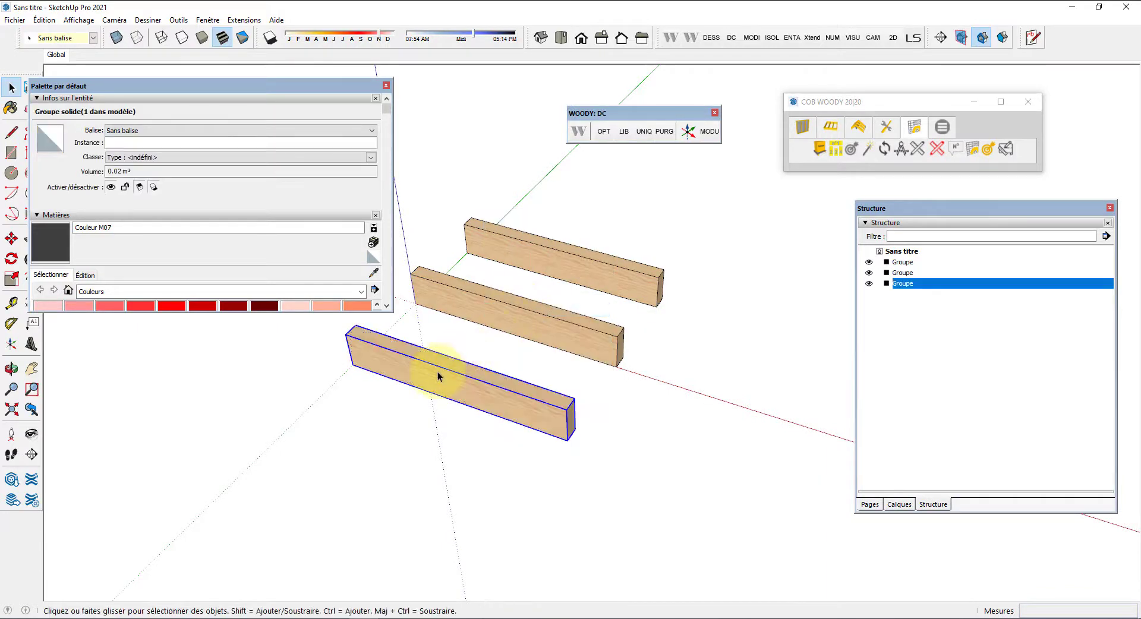
left_click(112, 142)
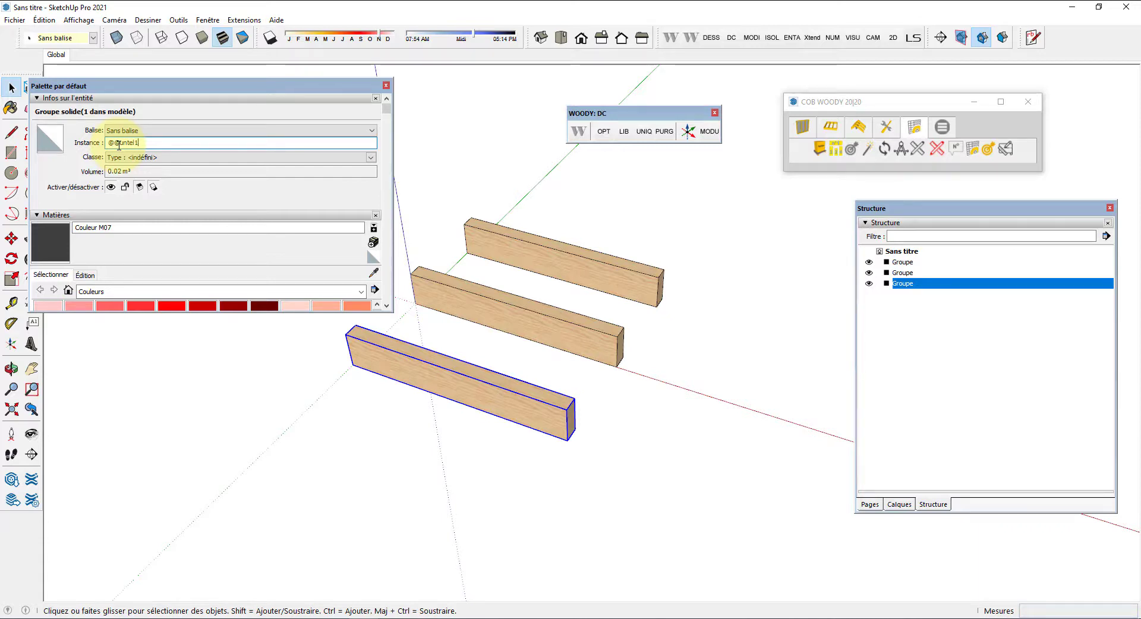
left_click(639, 384)
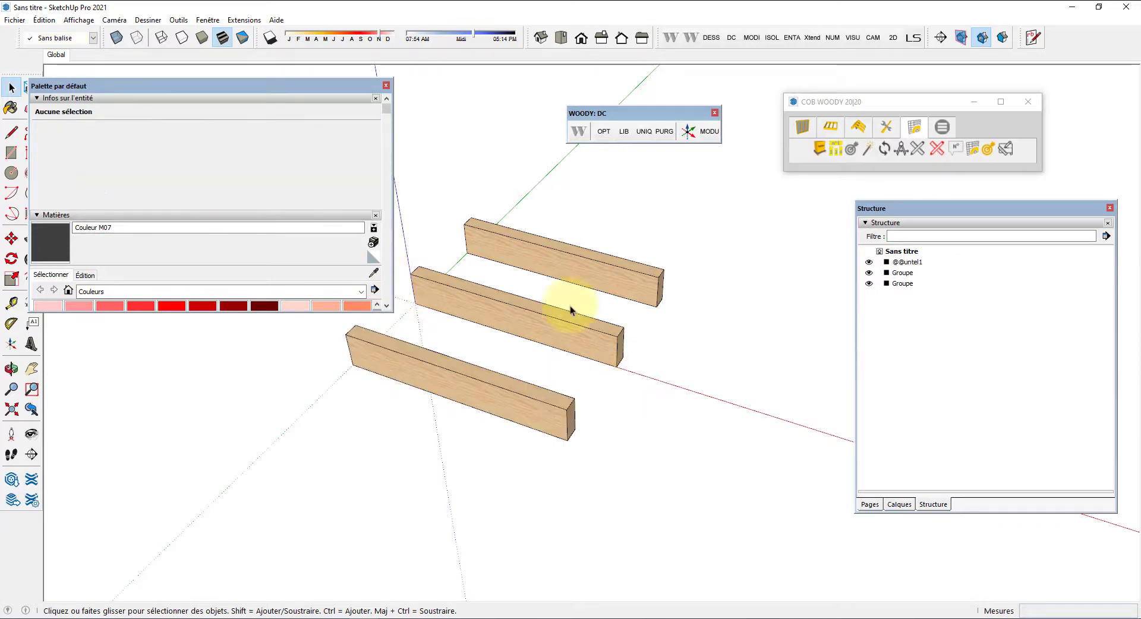
left_click(537, 311)
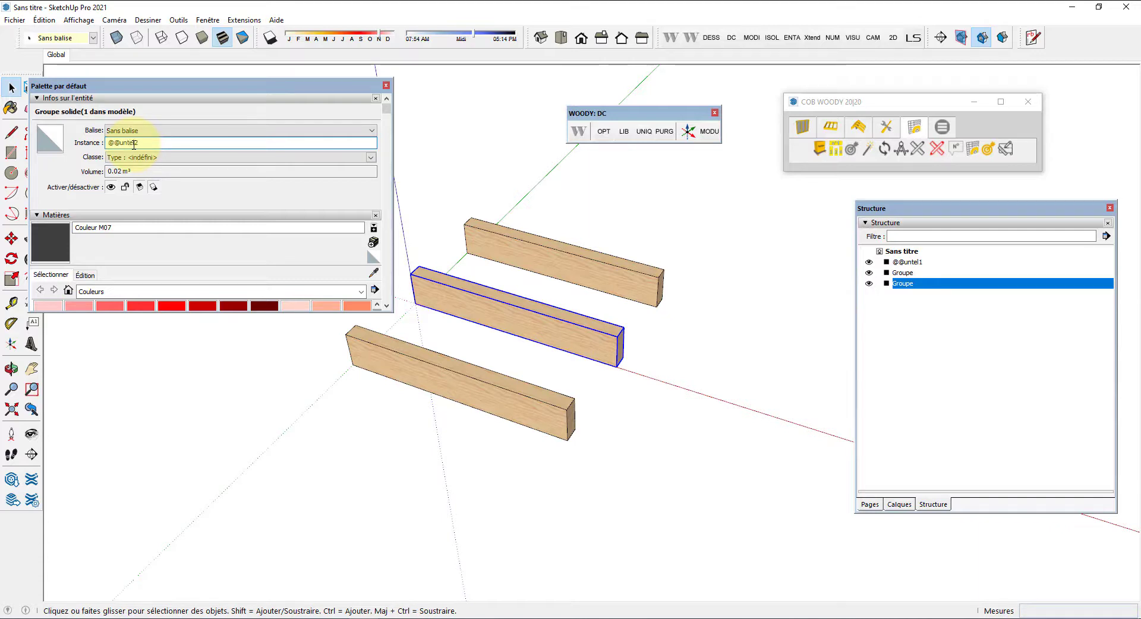
left_click(587, 230)
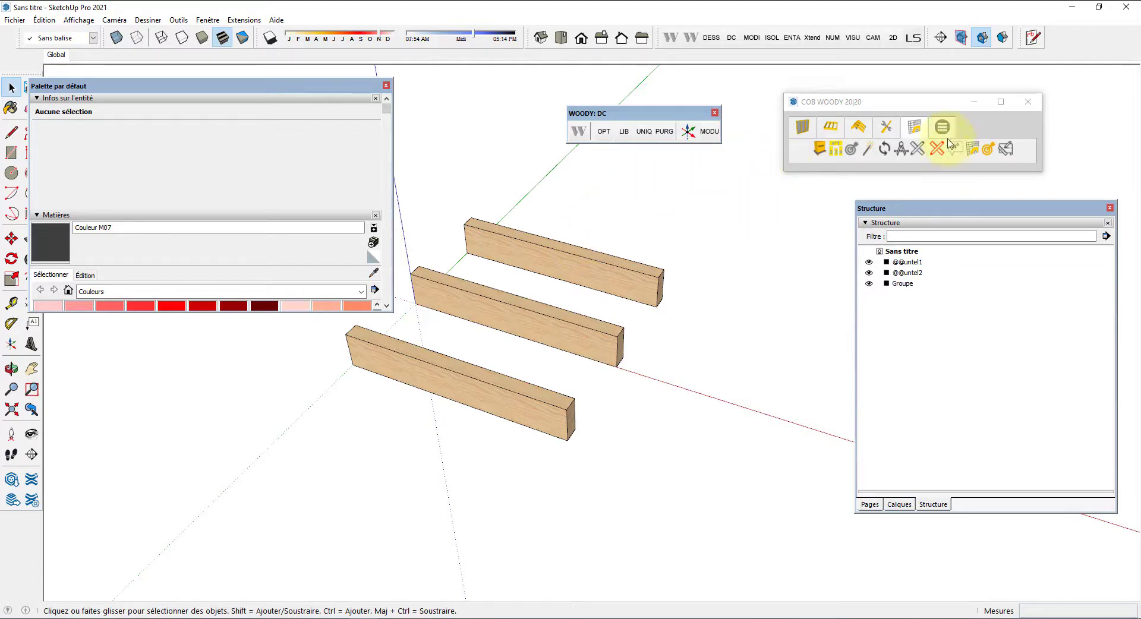
Step: Run Libérer tous on the three grouped bars and accept the release of the pieces
left_click(892, 134)
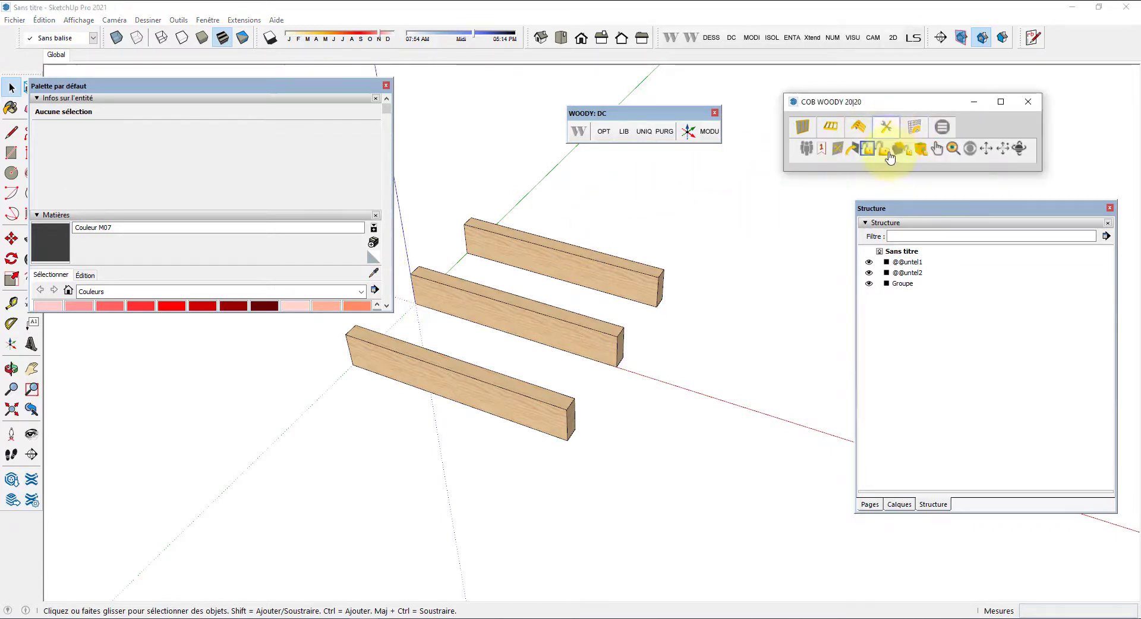
left_click(890, 156)
left_click(942, 171)
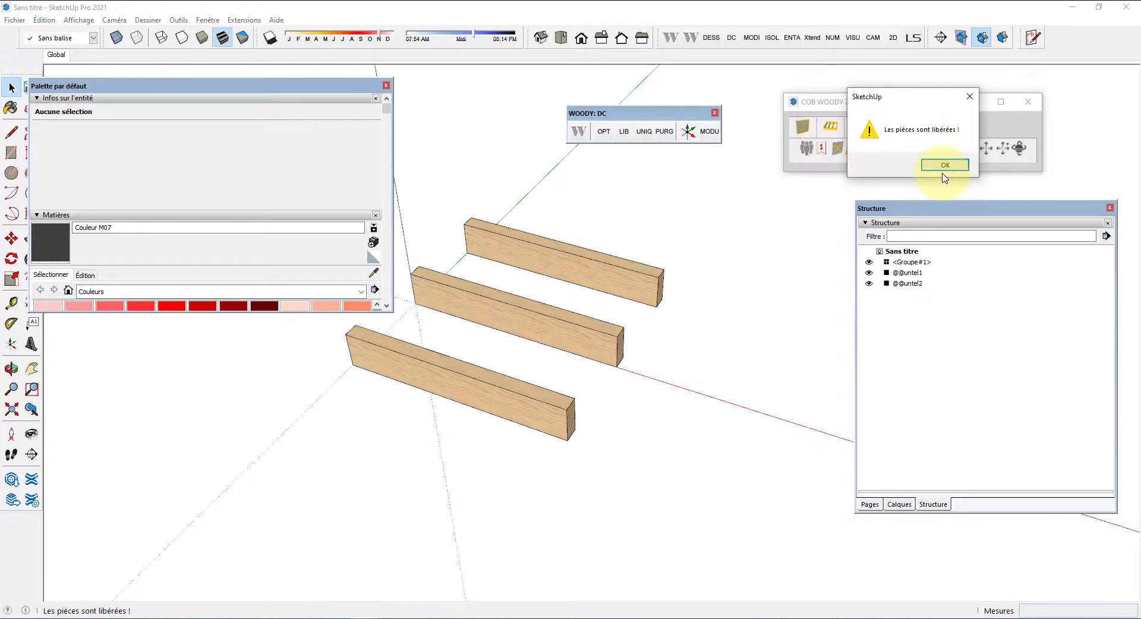
left_click(946, 165)
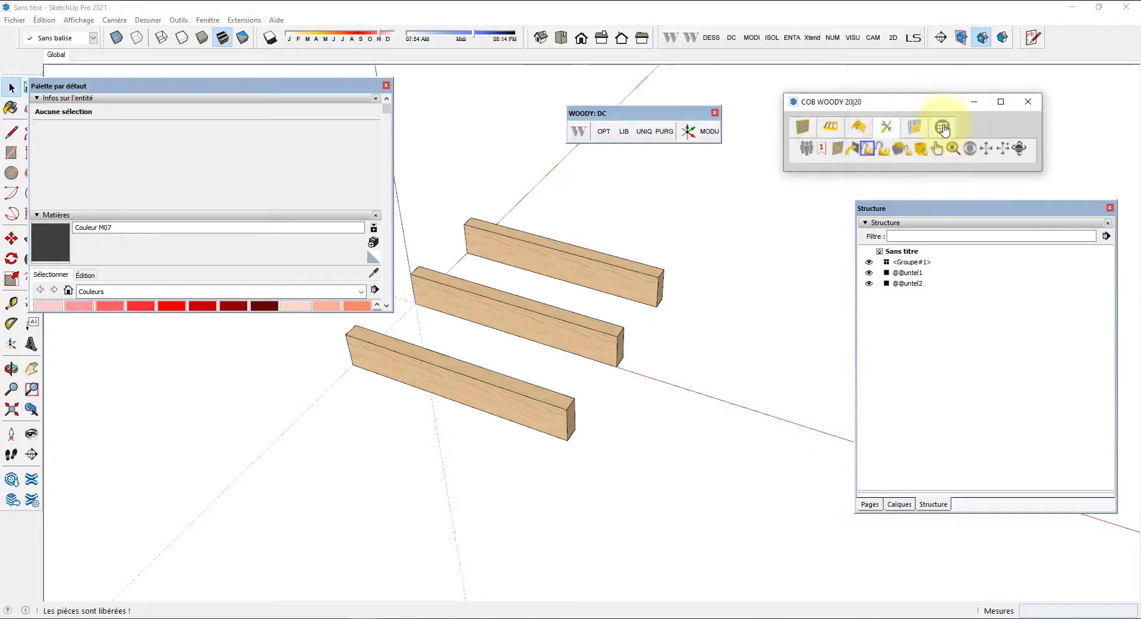
Step: Run a new Woody numbering of the model's pieces, confirming that they have been freed
left_click(914, 126)
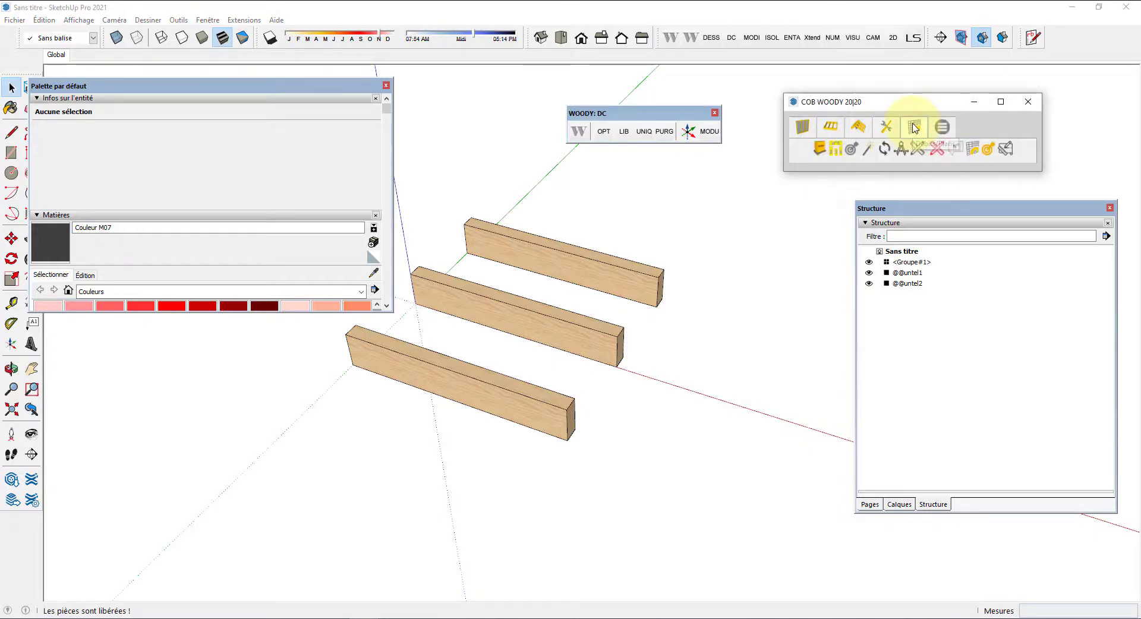
left_click(850, 149)
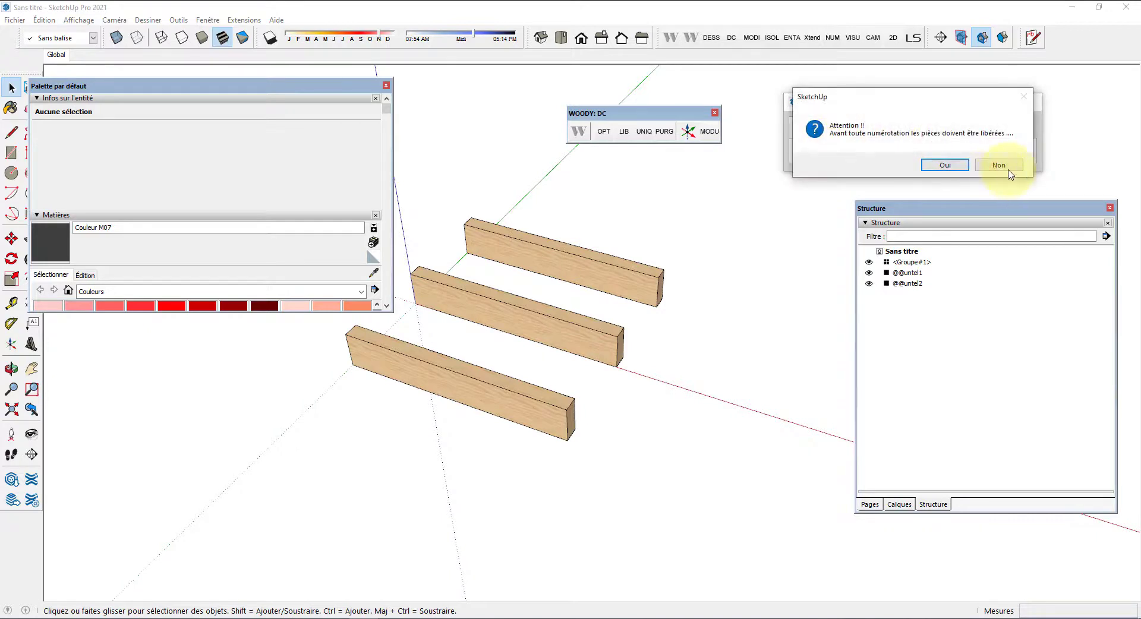
left_click(944, 164)
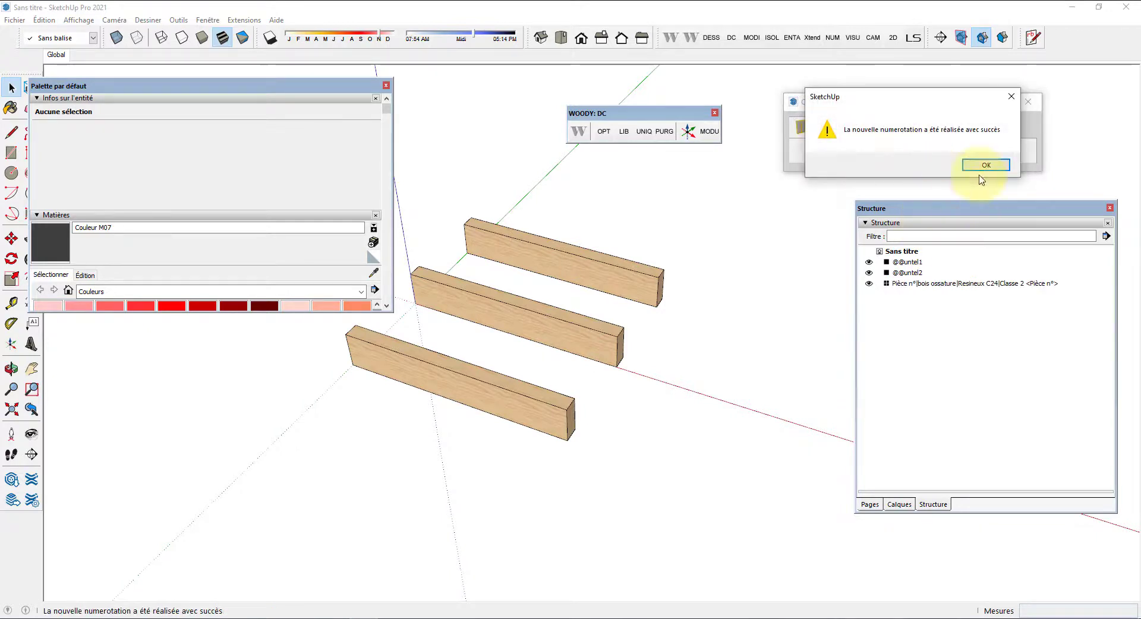
left_click(986, 166)
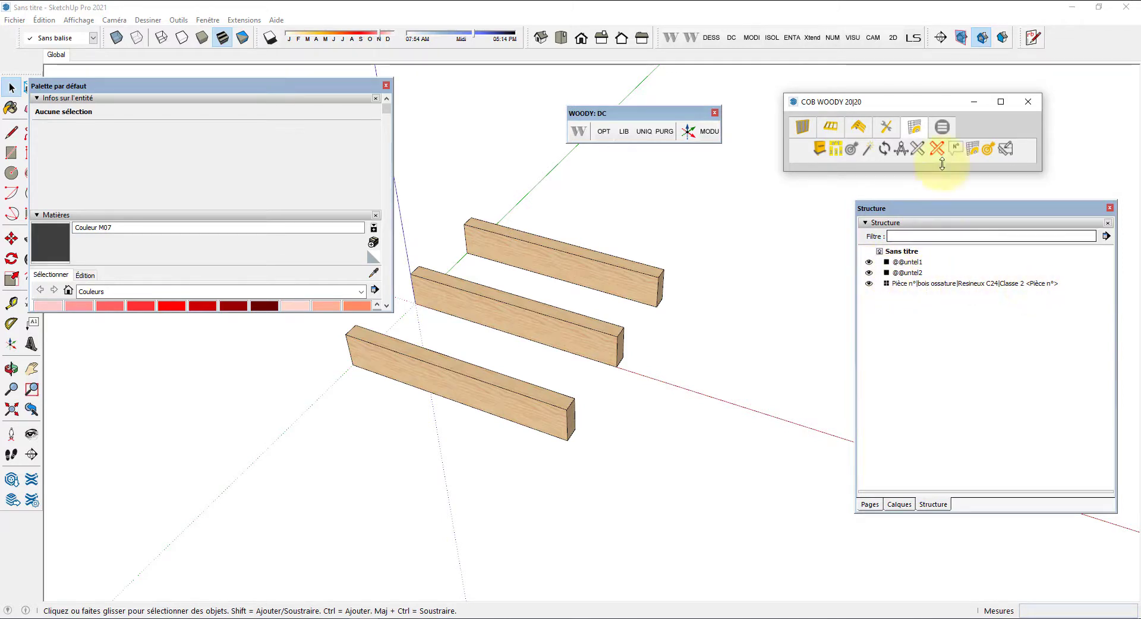
Step: Generate the Débit sel/isolé cutting list without saving a file or entering a price, and examine its piece count
left_click(975, 152)
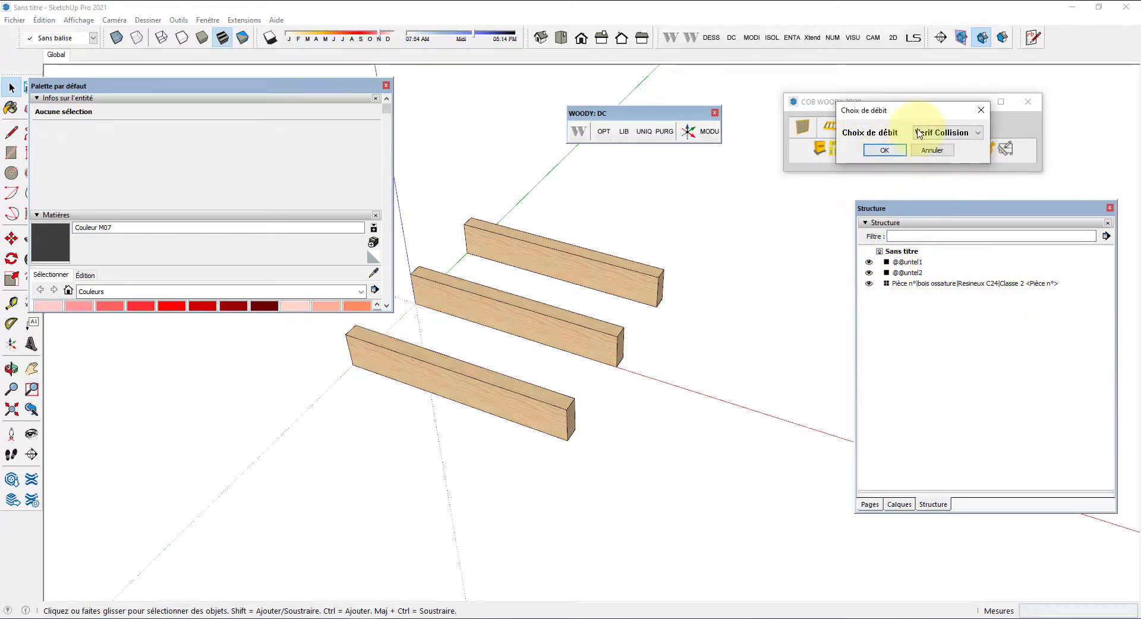
left_click(942, 132)
left_click(925, 156)
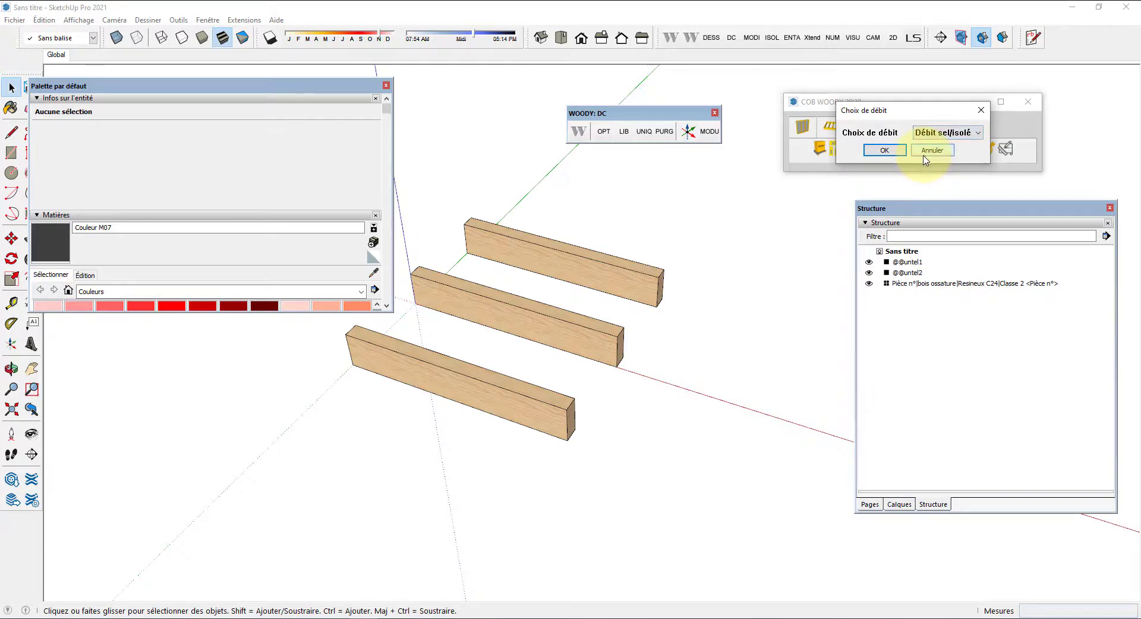
left_click(884, 150)
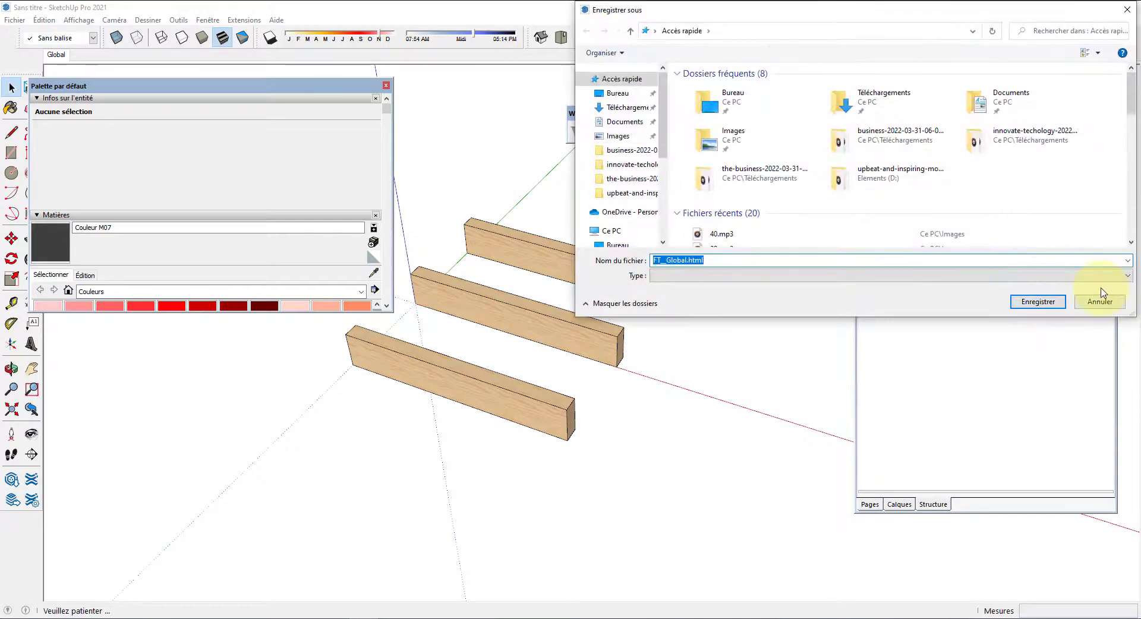
left_click(1095, 298)
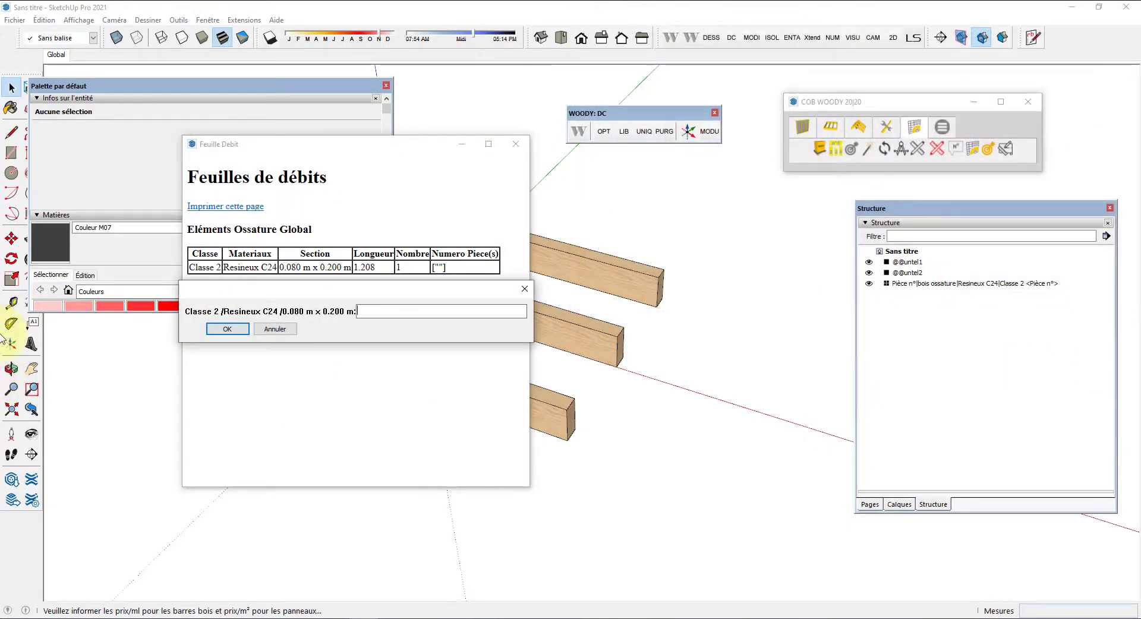
left_click(274, 330)
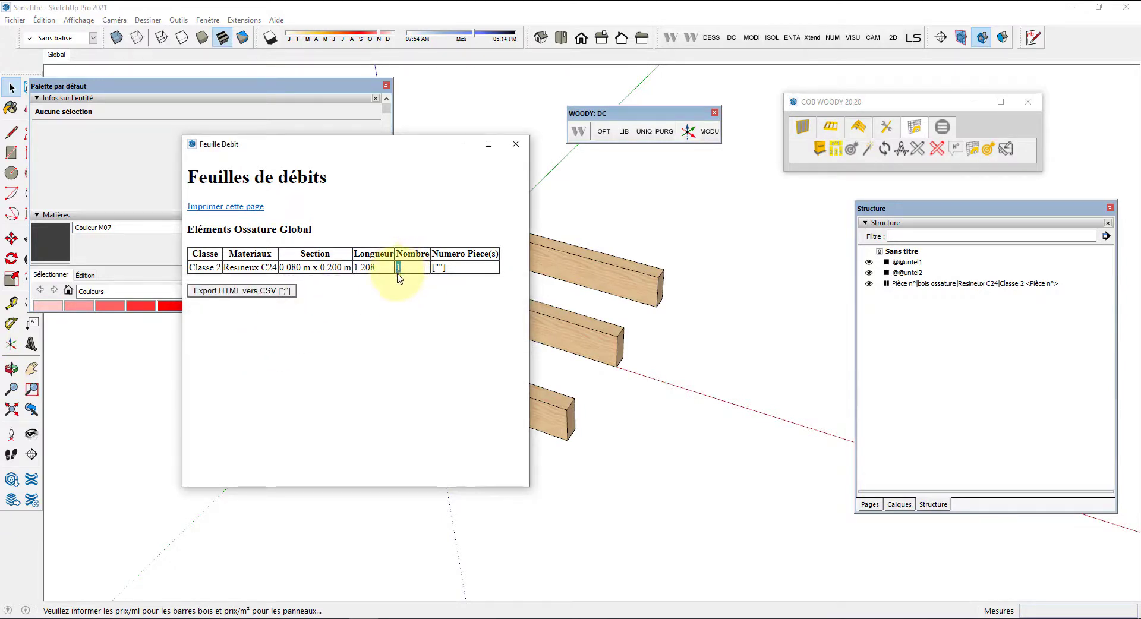
left_click(414, 322)
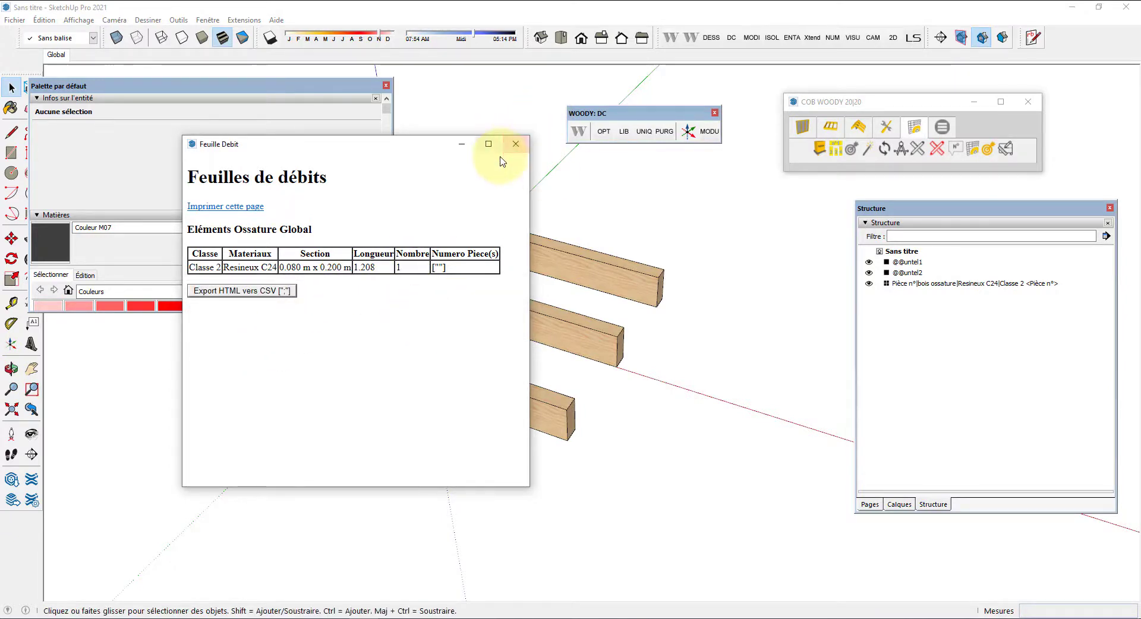
left_click(514, 146)
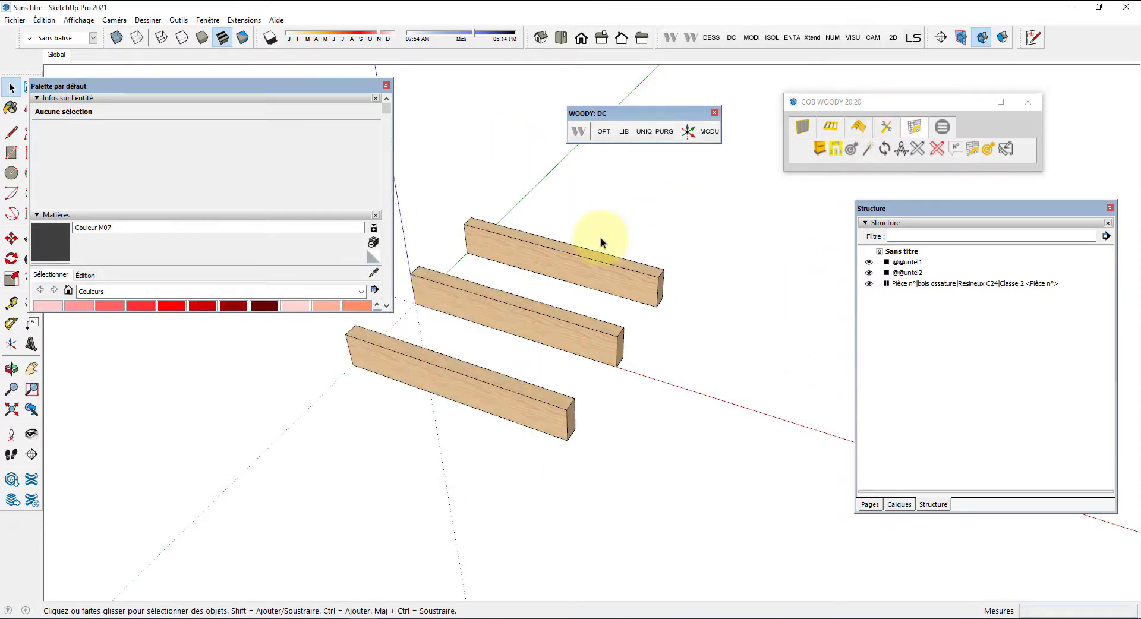
Step: Remove the @@ prefix from the middle and front bars' group instances, leaving the names untel2 and untel1
left_click(586, 262)
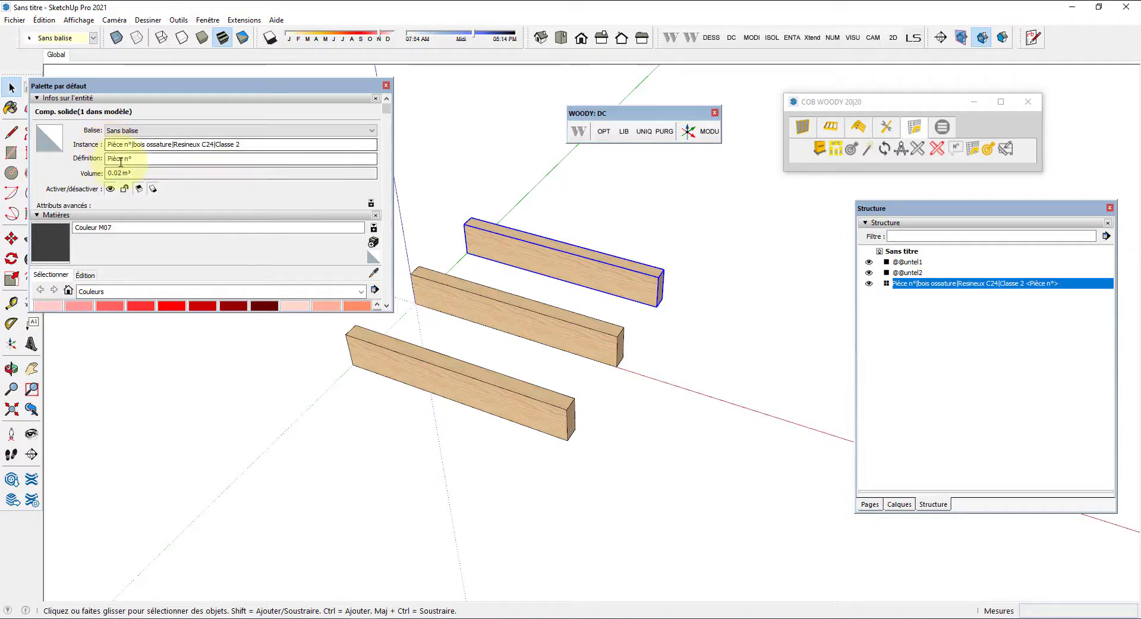
left_click(463, 287)
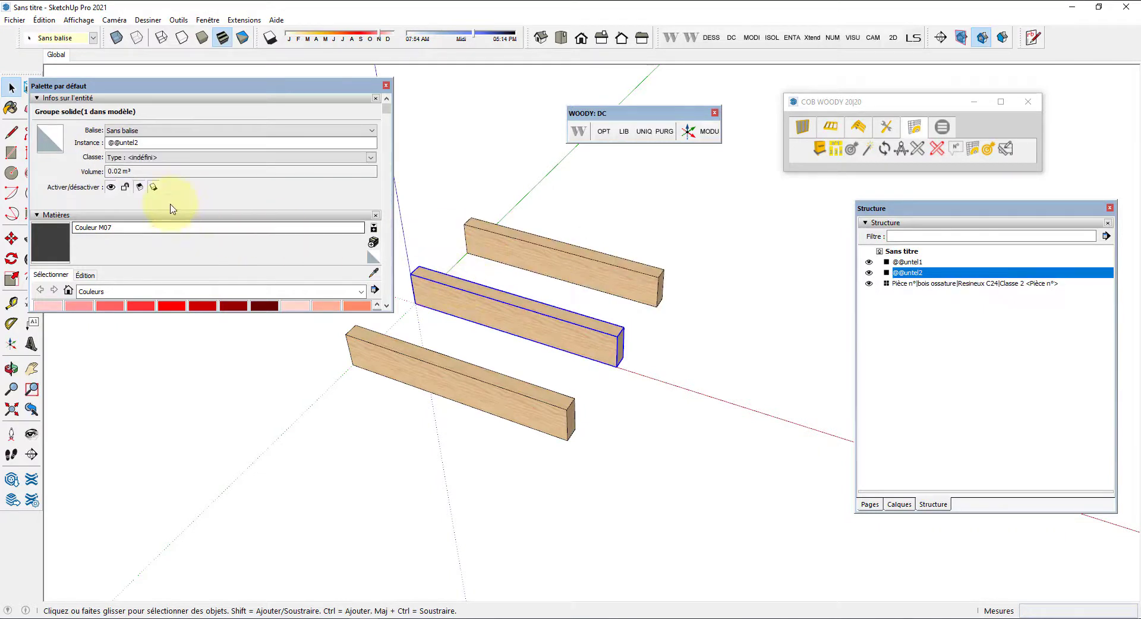
left_click_drag(118, 143, 93, 143)
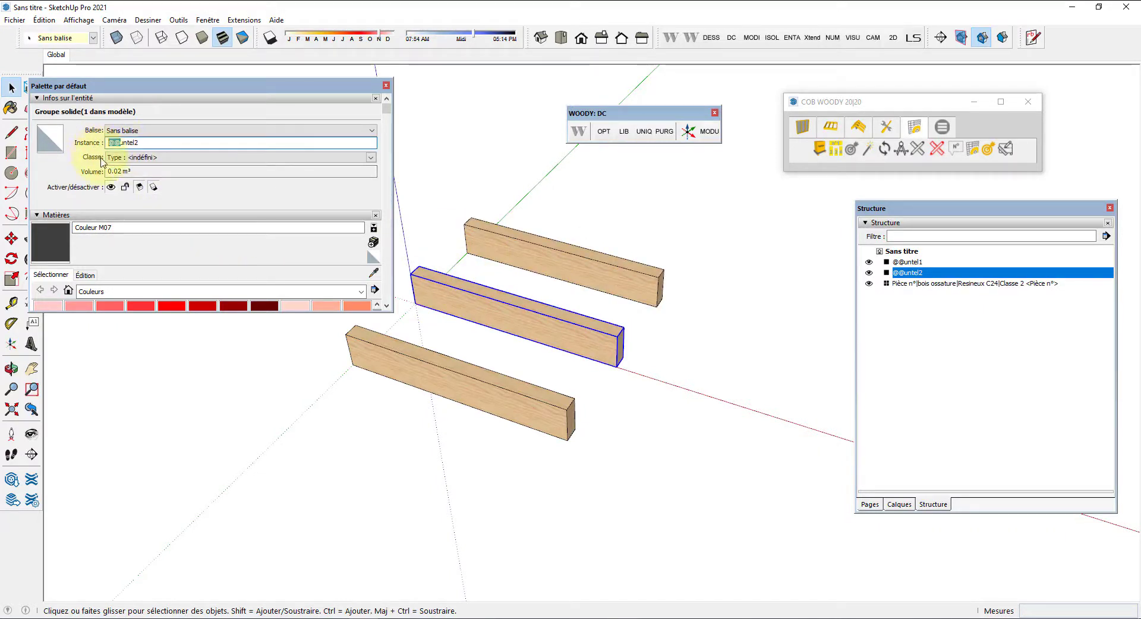
key("BackSpace")
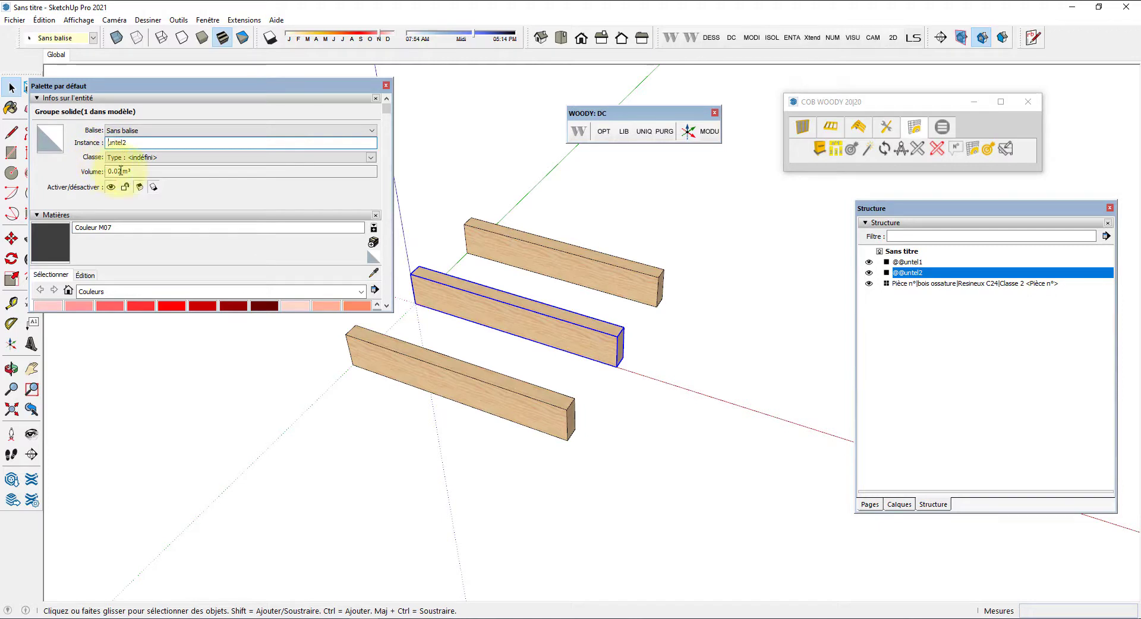
left_click(442, 370)
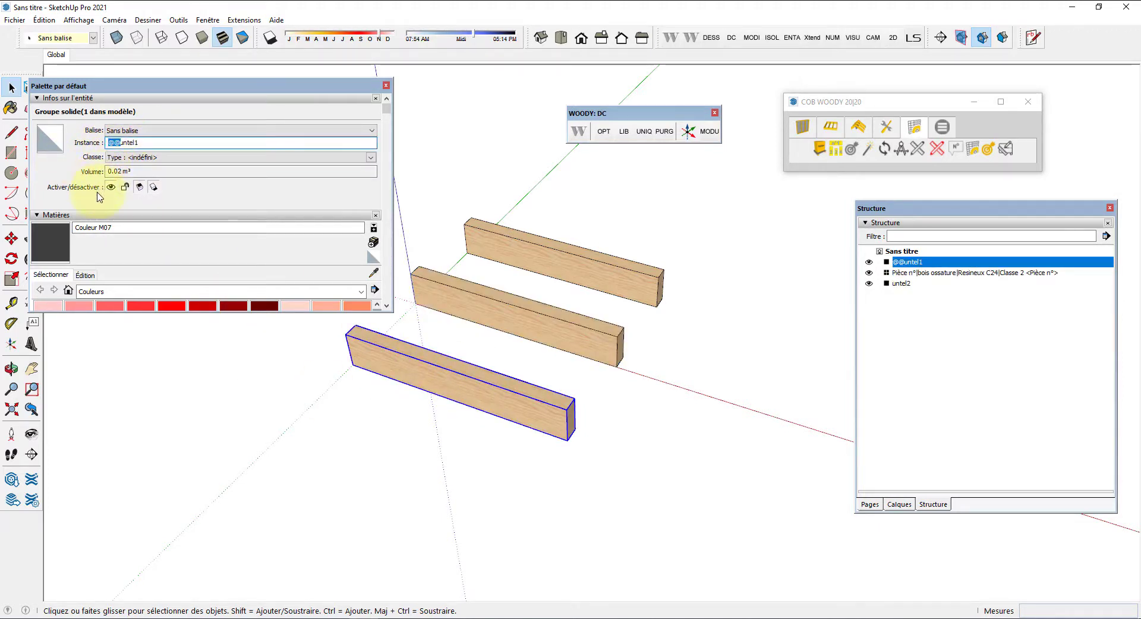
key("BackSpace")
left_click(265, 379)
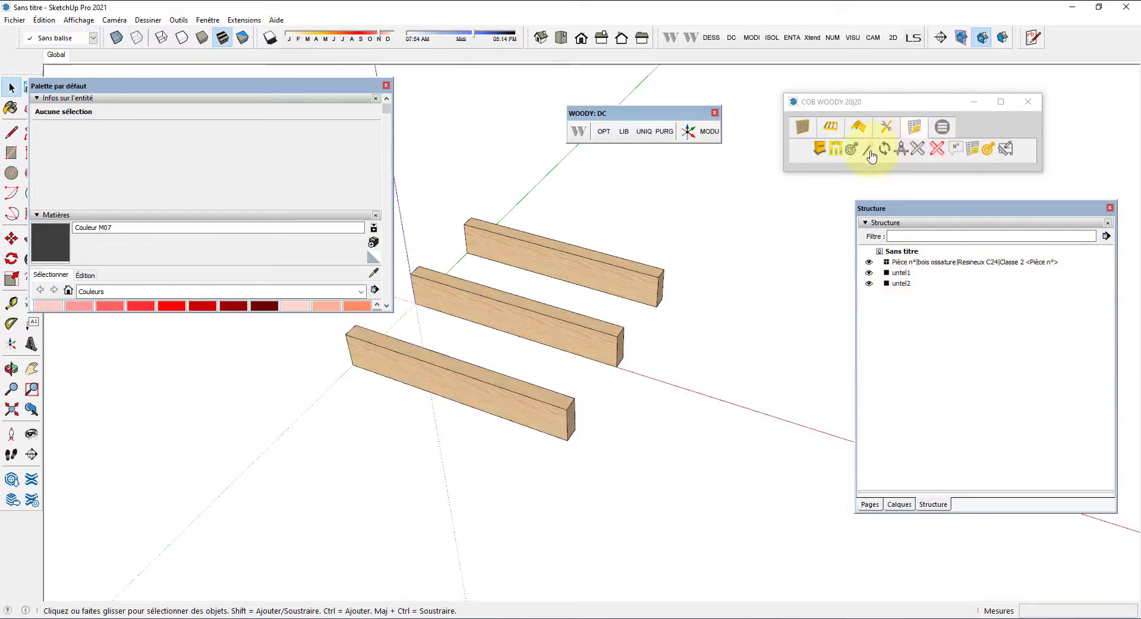
Step: Run Libérer tous on all the bars with the unprefixed groups and accept the release of the pieces
left_click(896, 130)
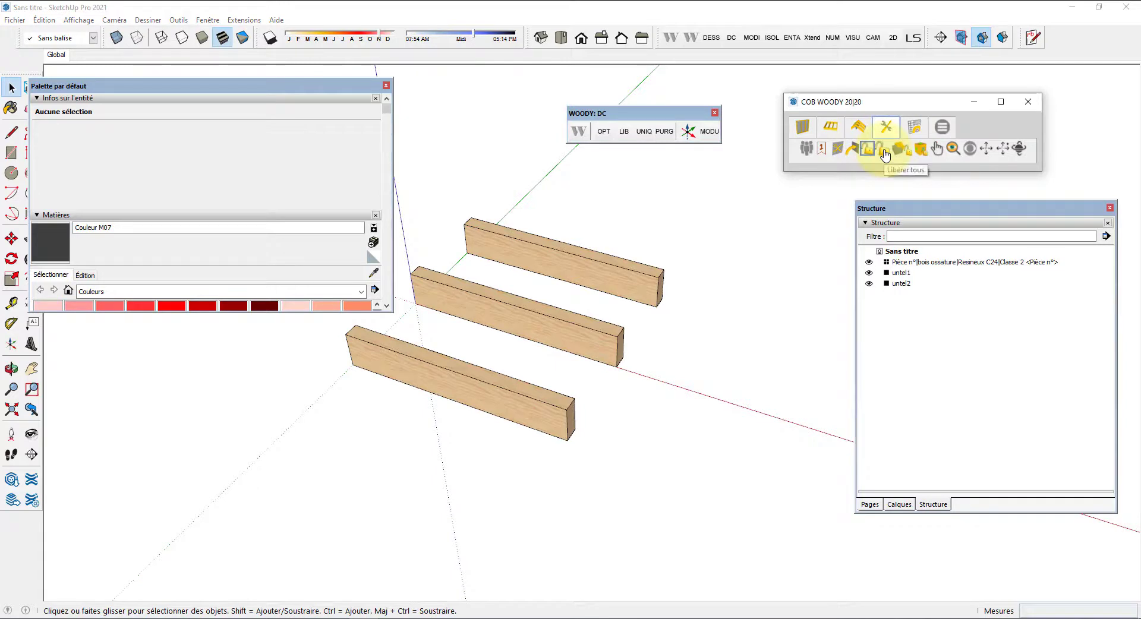
left_click(884, 152)
left_click(959, 175)
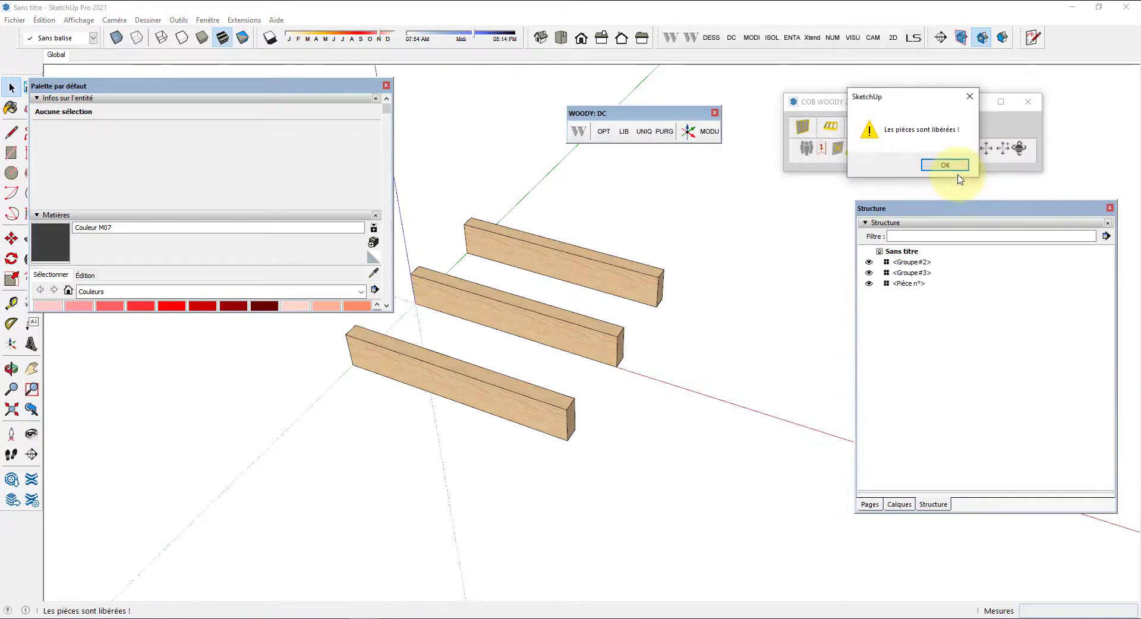
left_click(952, 167)
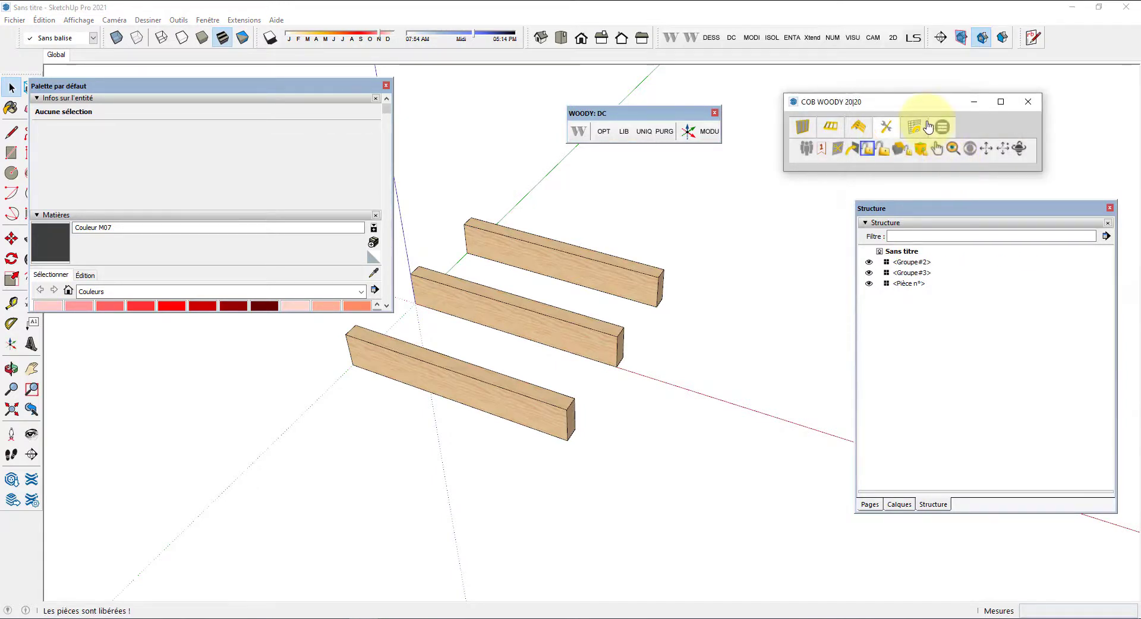
Step: Run a new Woody numbering on the three freed bars, confirming that the pieces have been released
left_click(918, 129)
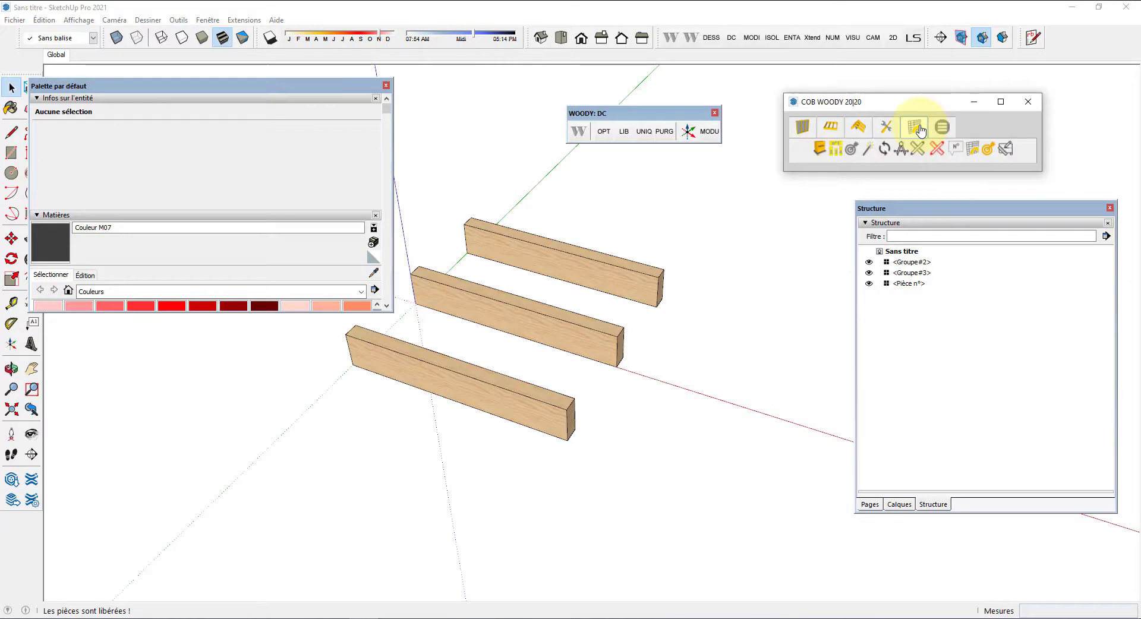
left_click(835, 149)
left_click(953, 168)
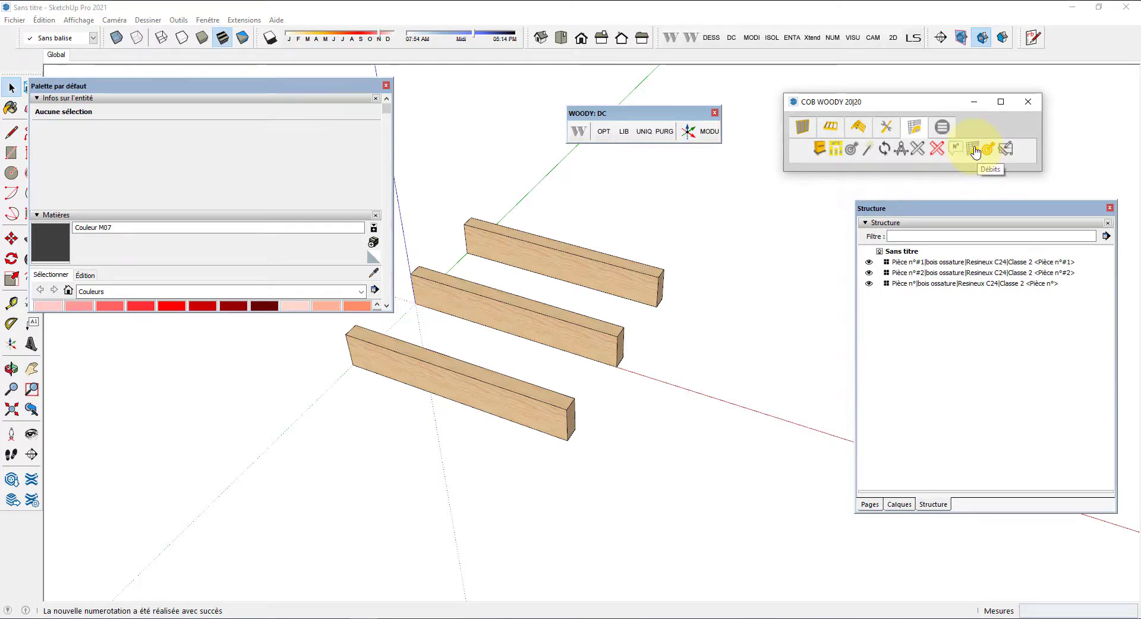
Step: Generate the Débit sel/isolé list for the renumbered bars without saving it, leave the price blank, and check the piece count and numbers
left_click(975, 150)
left_click(933, 136)
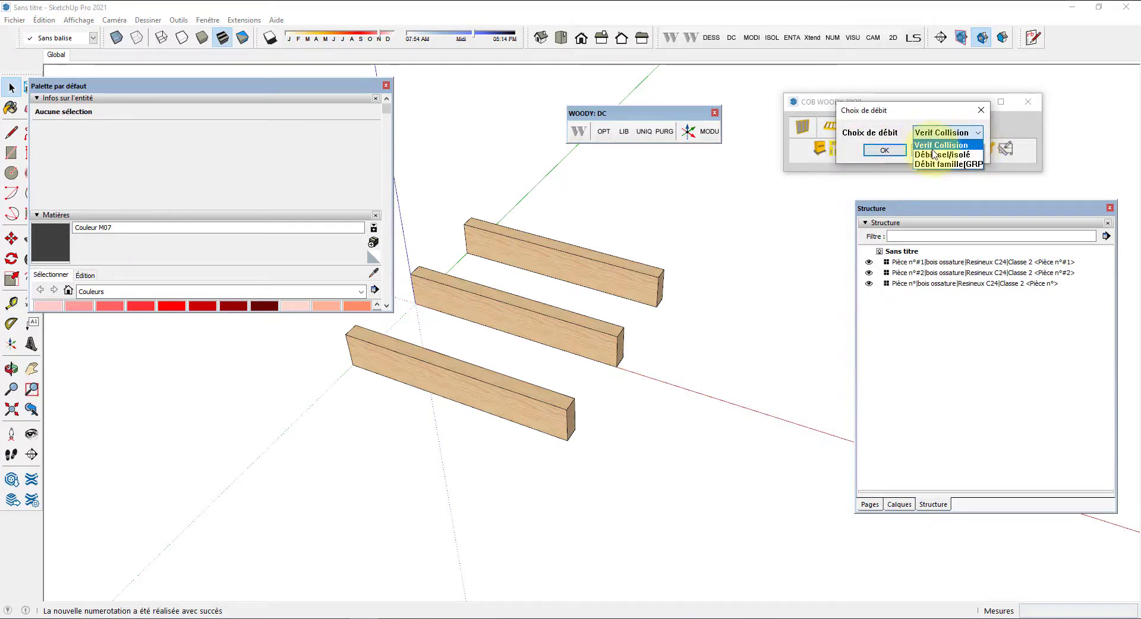
left_click(942, 153)
left_click(878, 151)
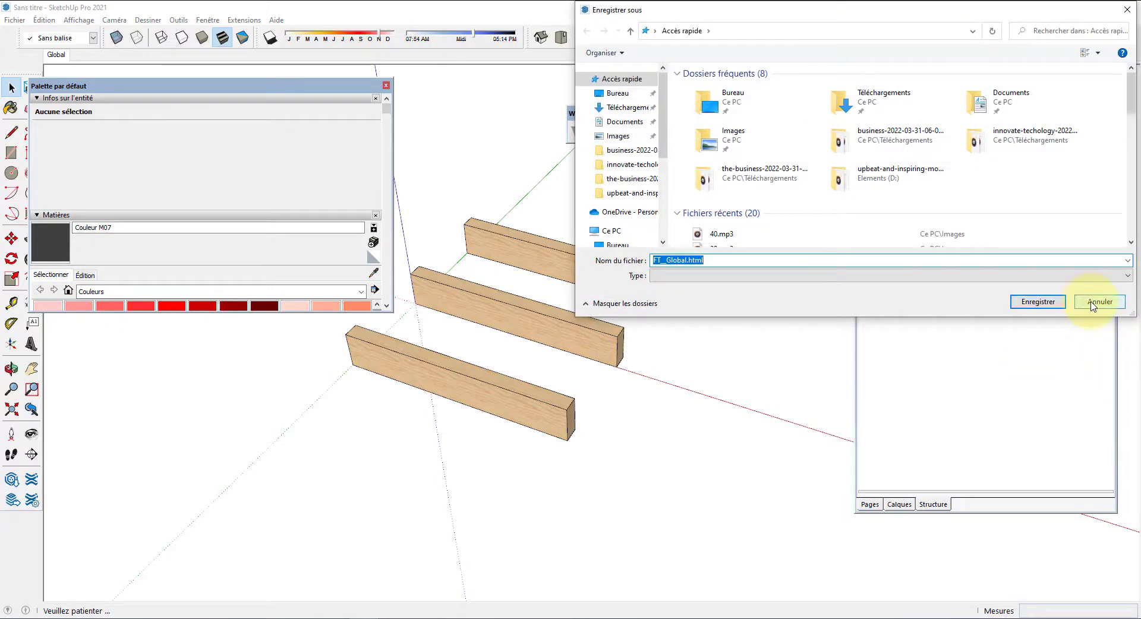
left_click(1095, 301)
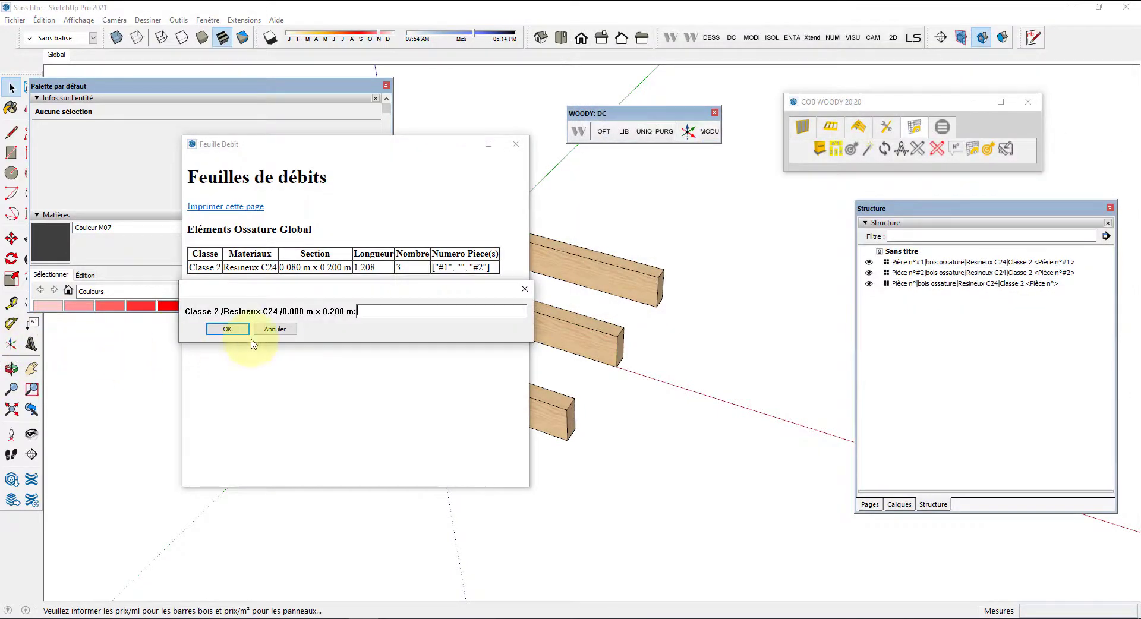
left_click(227, 329)
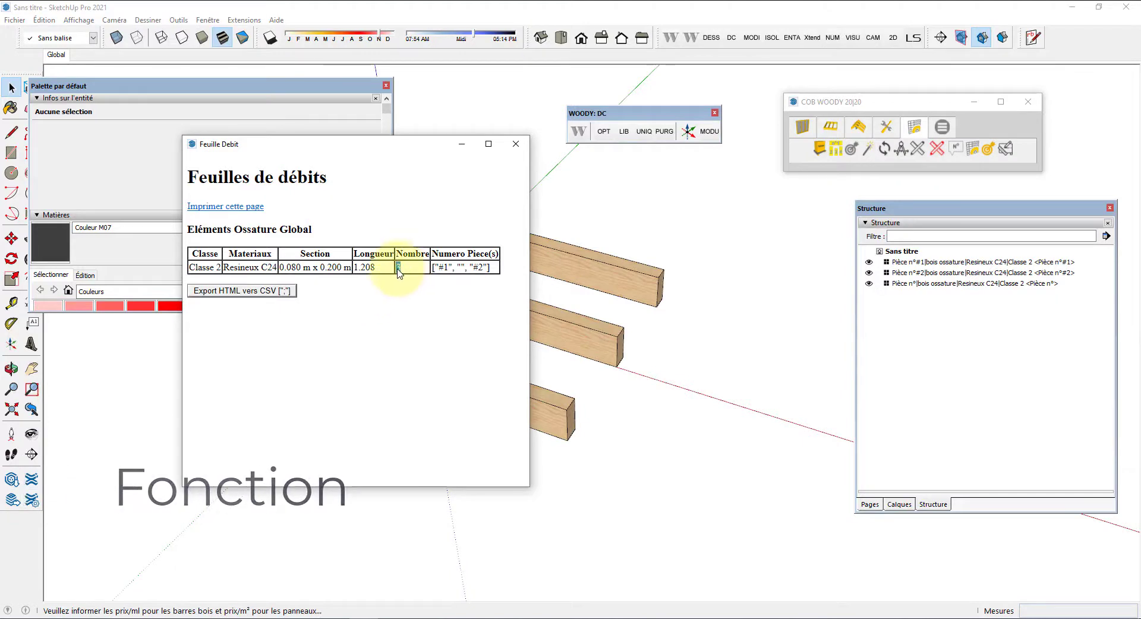
double_click(399, 268)
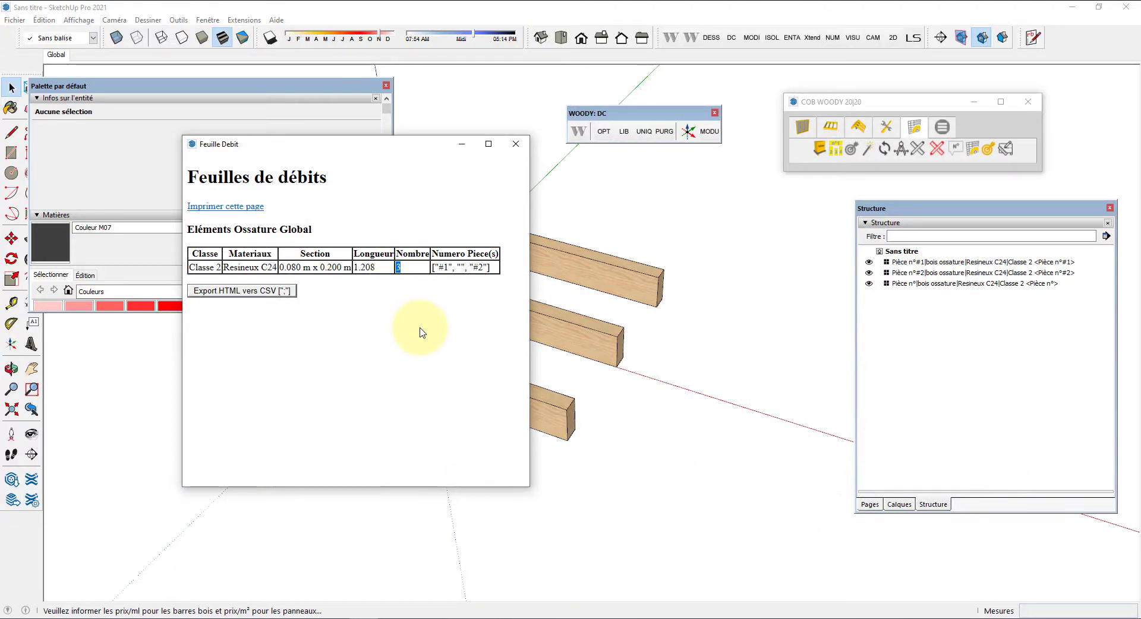
left_click(420, 332)
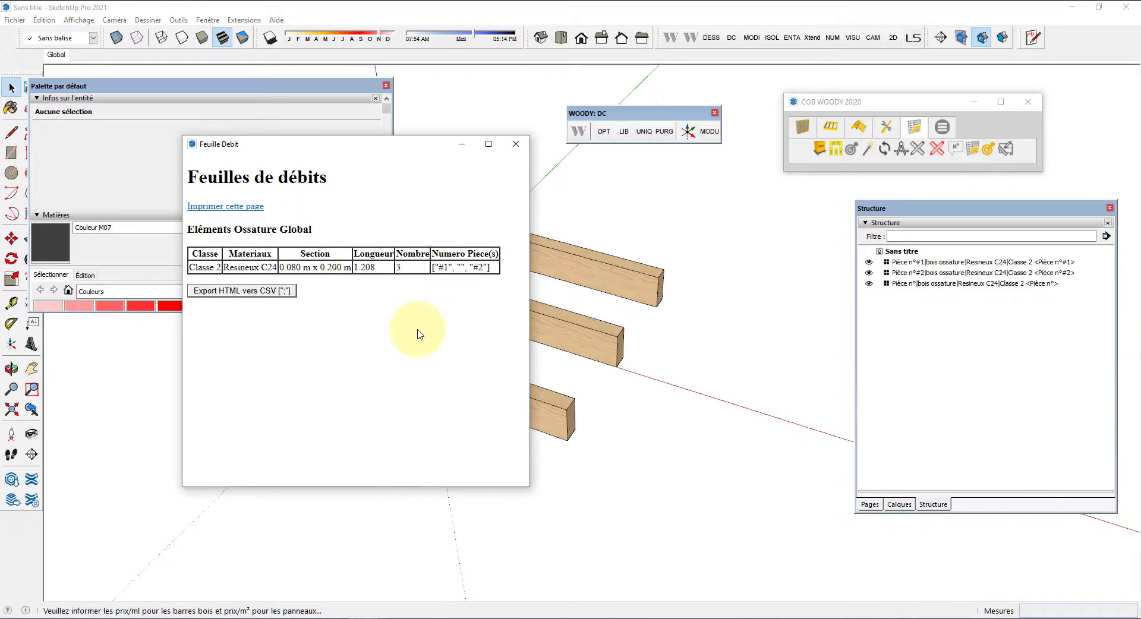
left_click(516, 144)
scroll(573, 306, "down", 4)
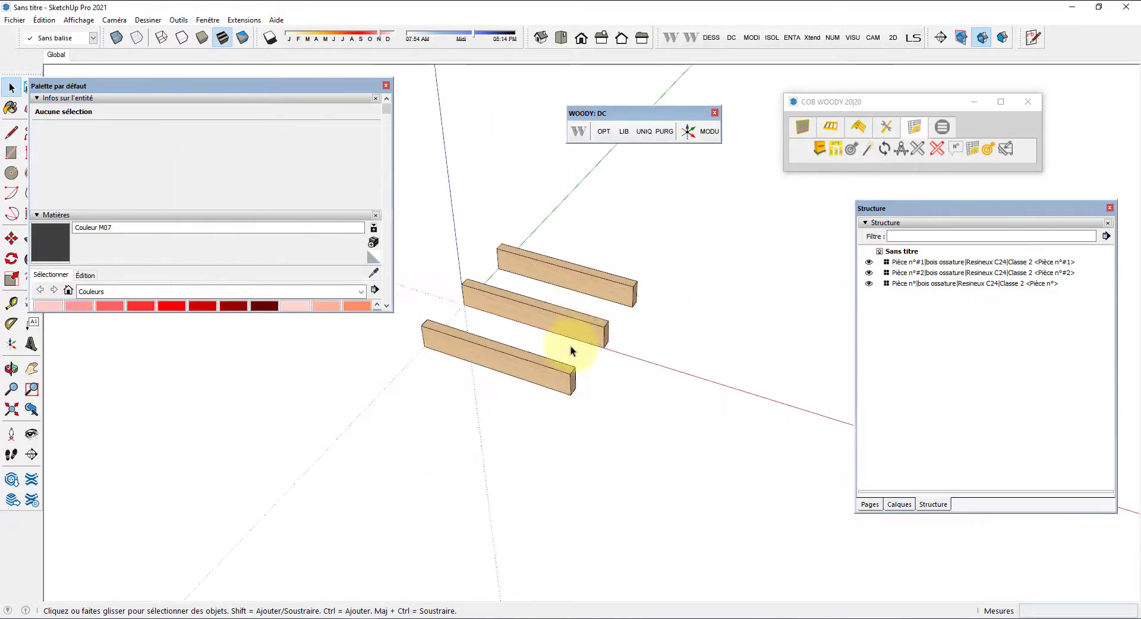
scroll(558, 315, "up", 4)
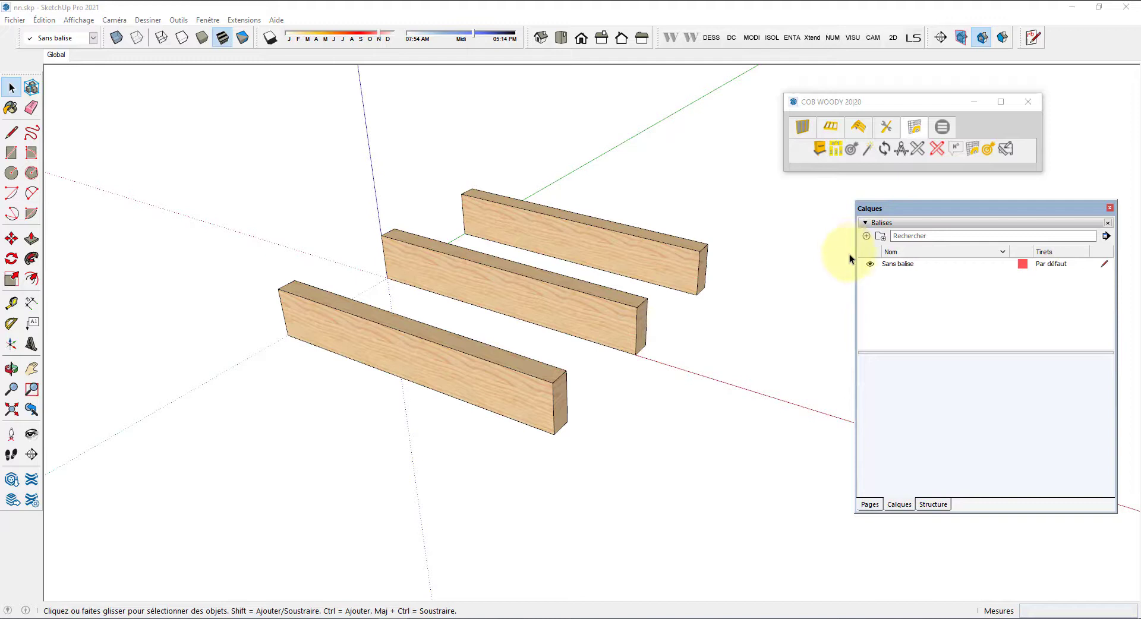
Step: Create a new layer named PLAN
left_click(867, 237)
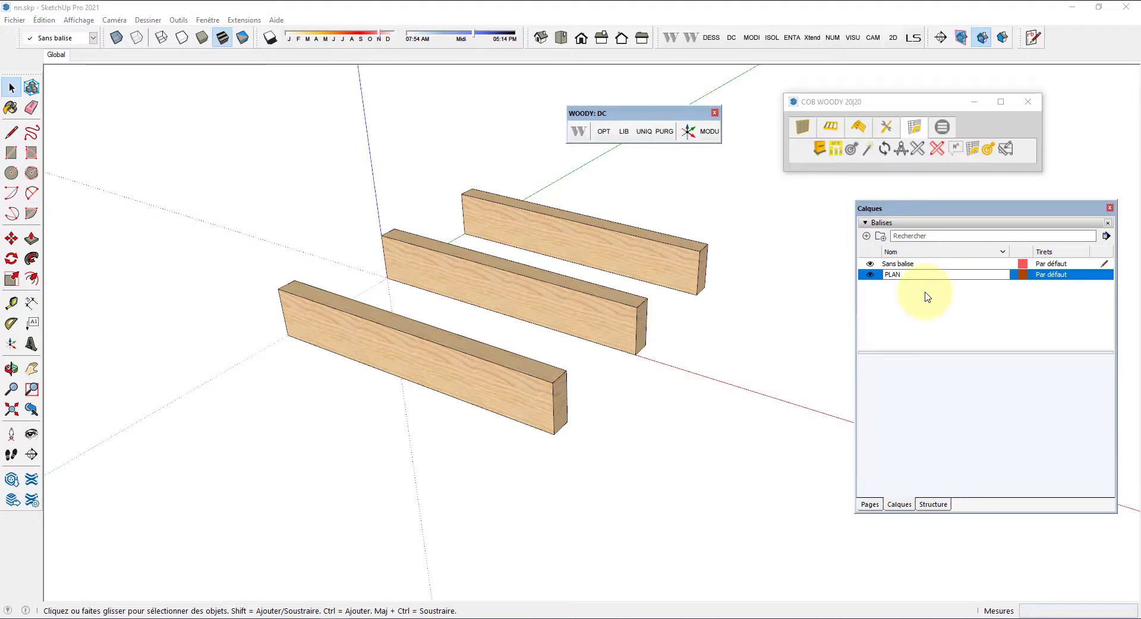
type("PLAN")
key("Return")
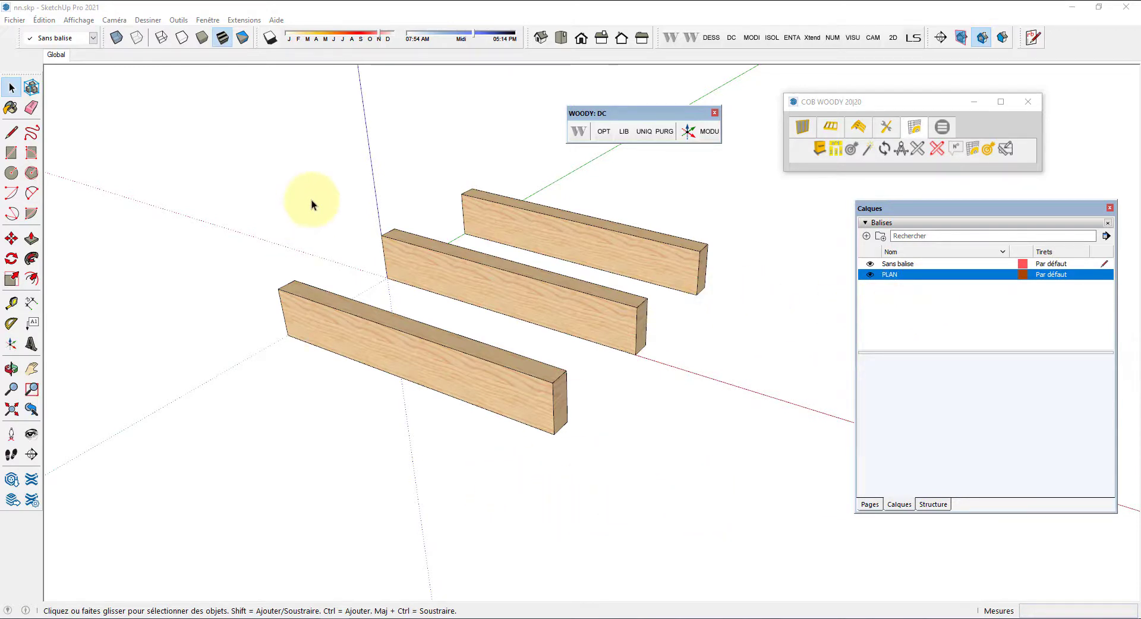
Step: Place all three wooden bars in the PLAN layer with Placer dans Calque
left_click_drag(254, 122, 750, 491)
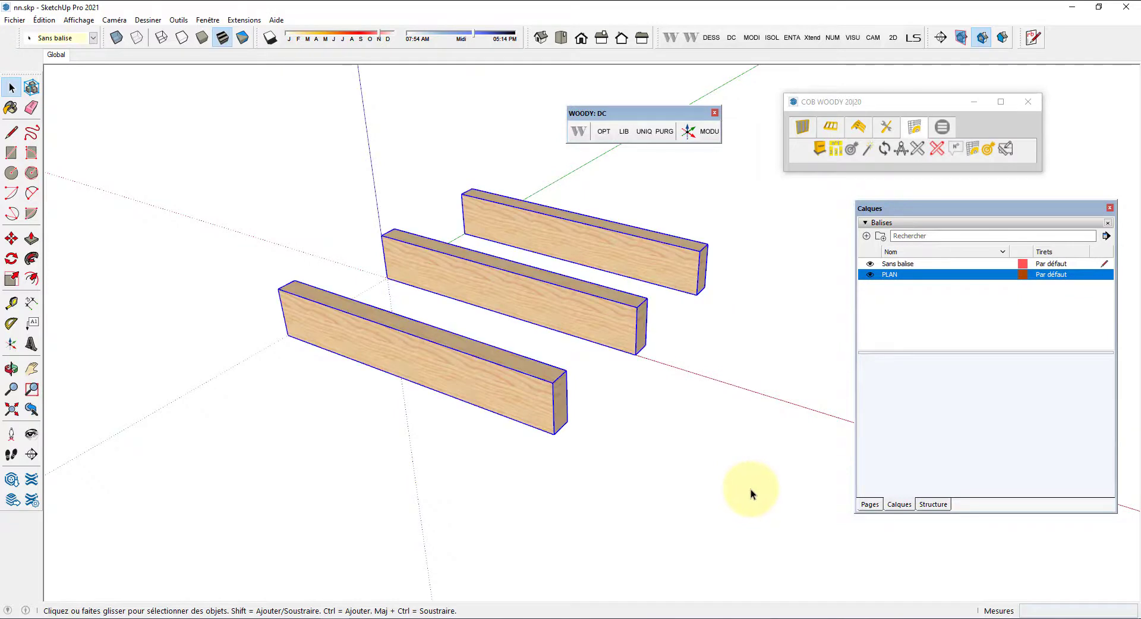
right_click(568, 318)
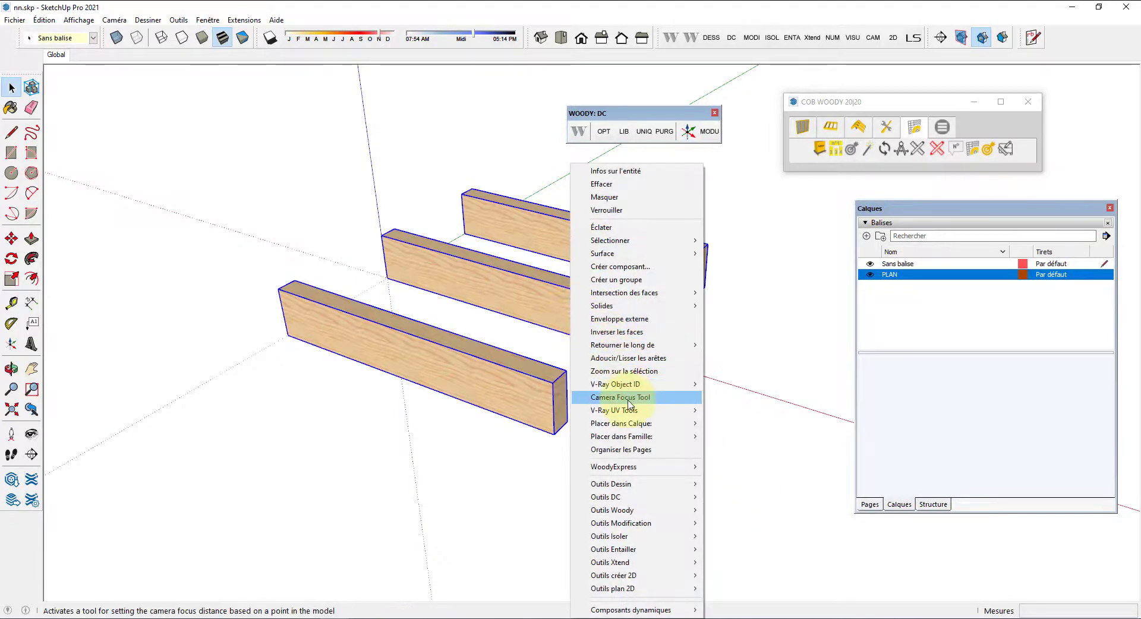
mouse_move(645, 424)
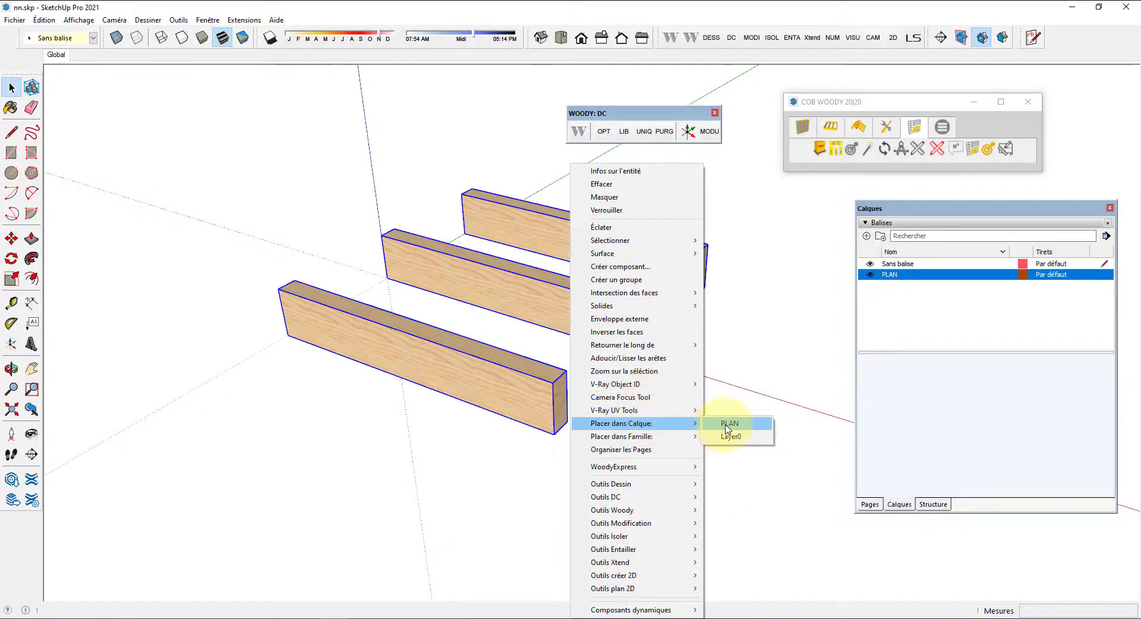
left_click(728, 423)
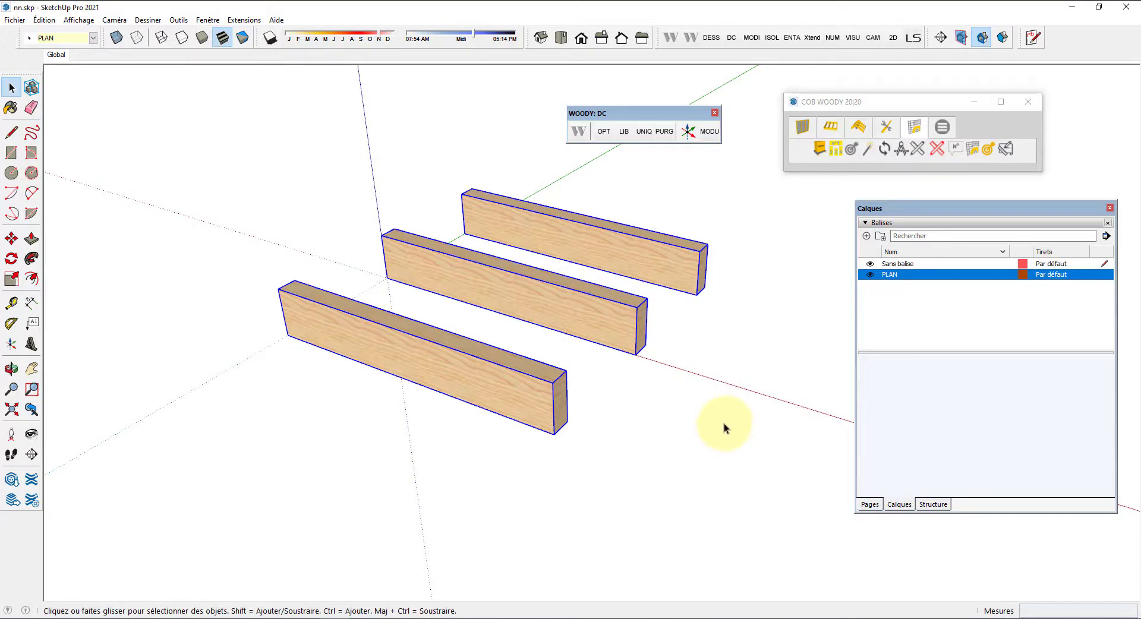
left_click(724, 423)
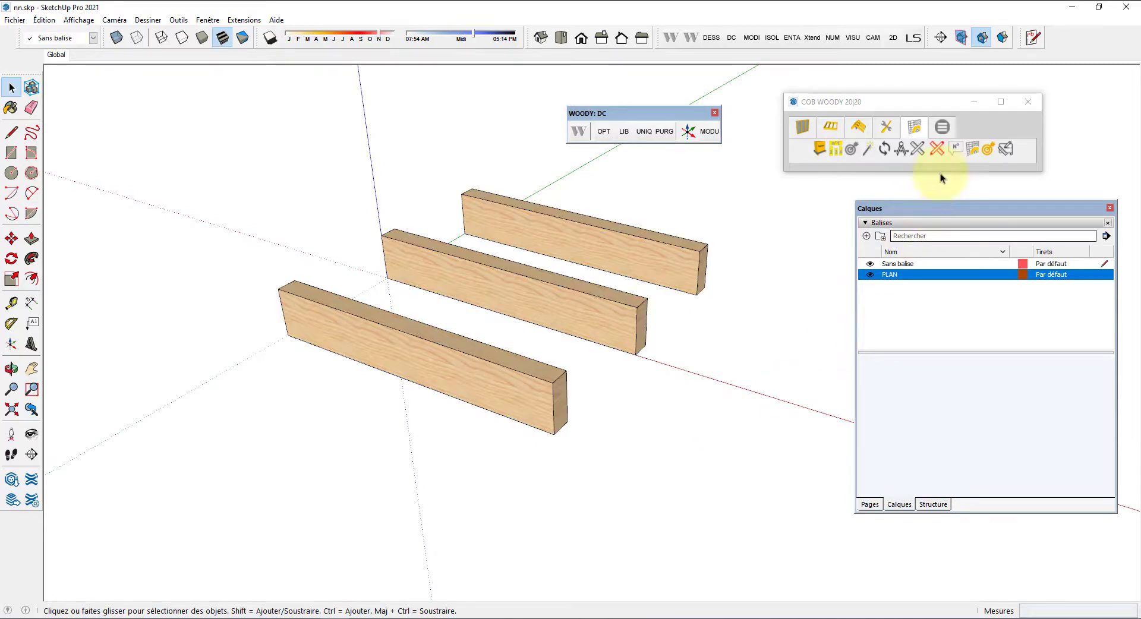
Step: Generate the Débit sel/isolé list with the three bars in the PLAN layer, without saving it, and check whether they are listed
left_click(915, 130)
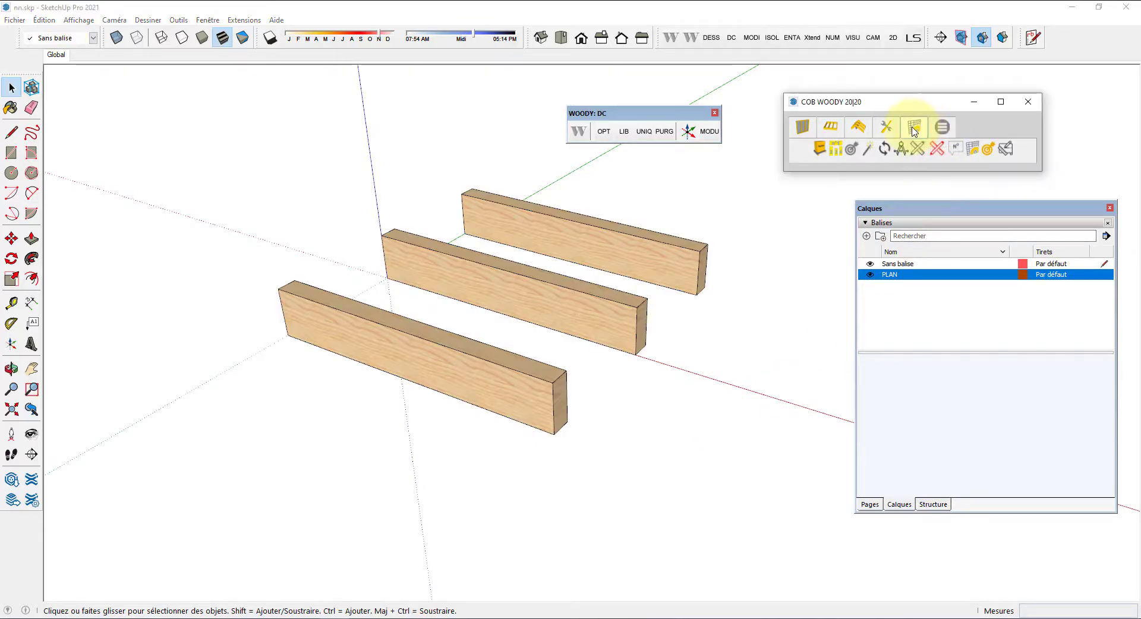
left_click(970, 151)
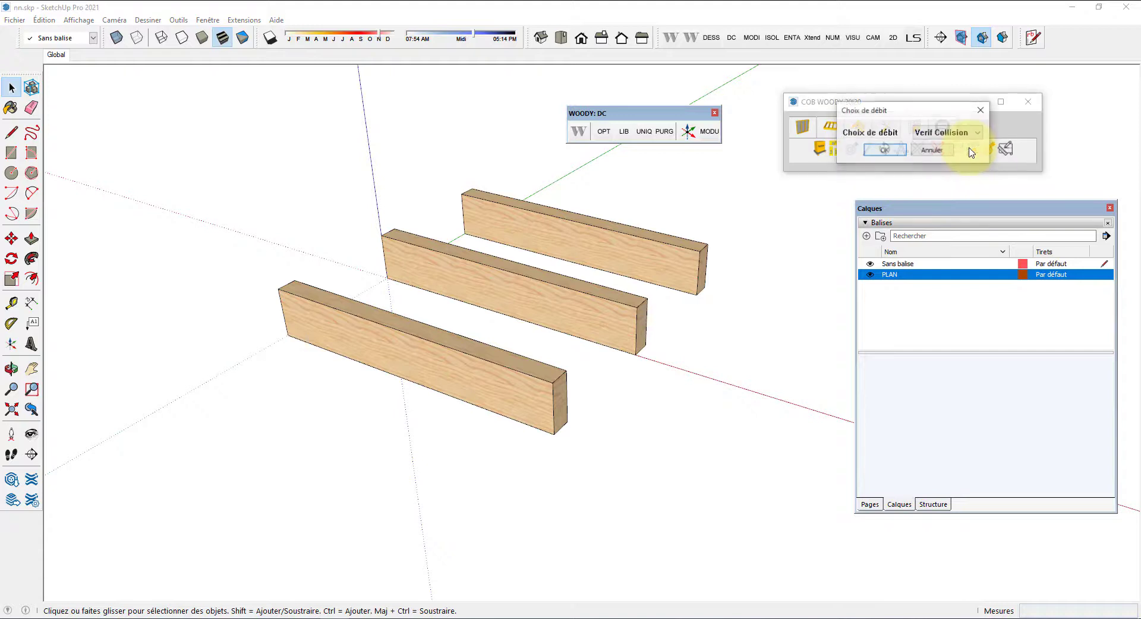
left_click(960, 133)
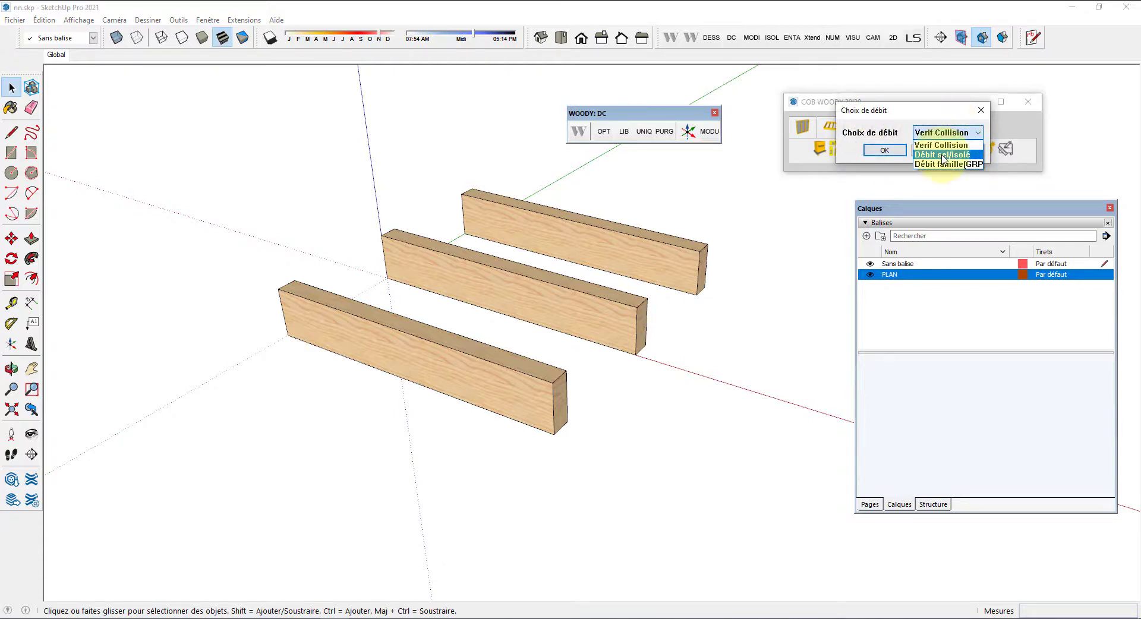
left_click(942, 154)
left_click(892, 153)
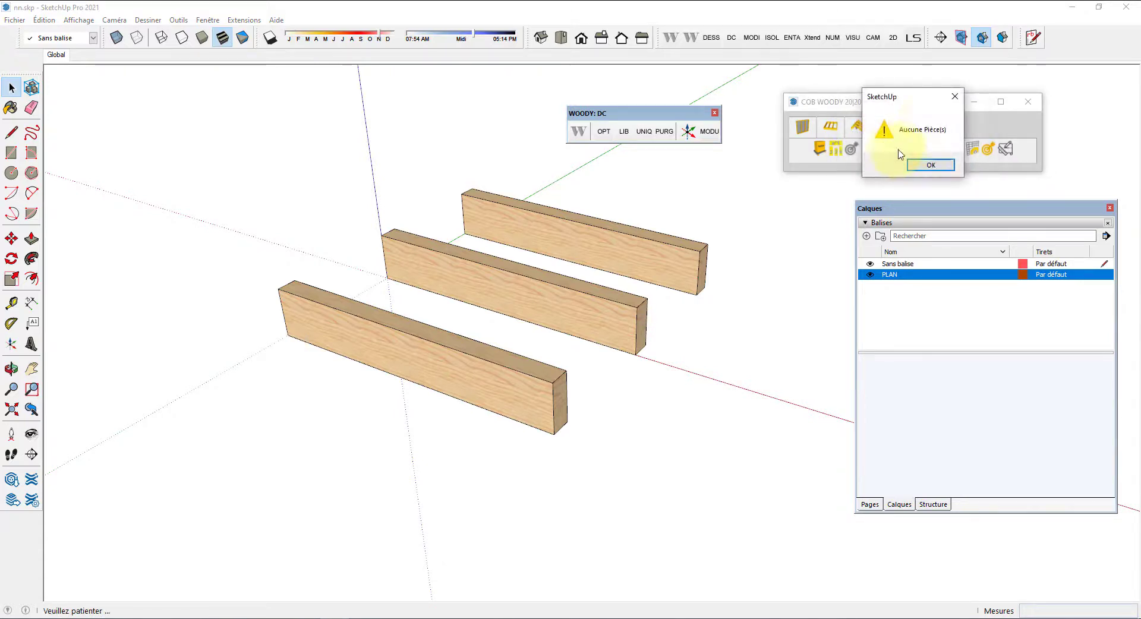
mouse_move(935, 95)
left_mouse_down()
mouse_move(774, 113)
mouse_move(509, 190)
left_mouse_up()
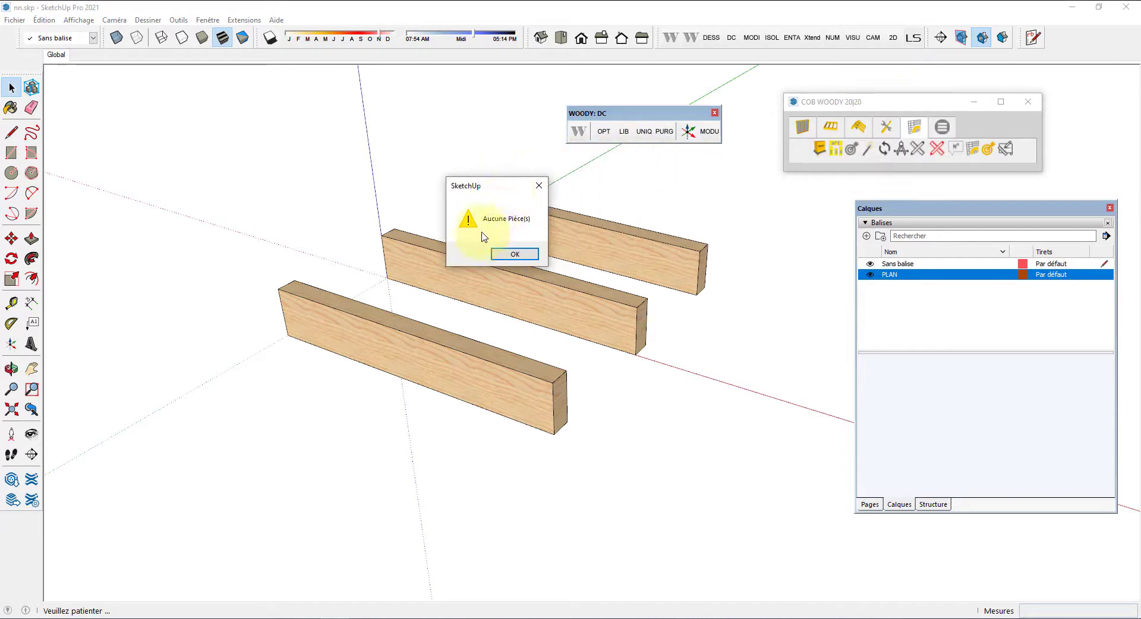
left_click(512, 255)
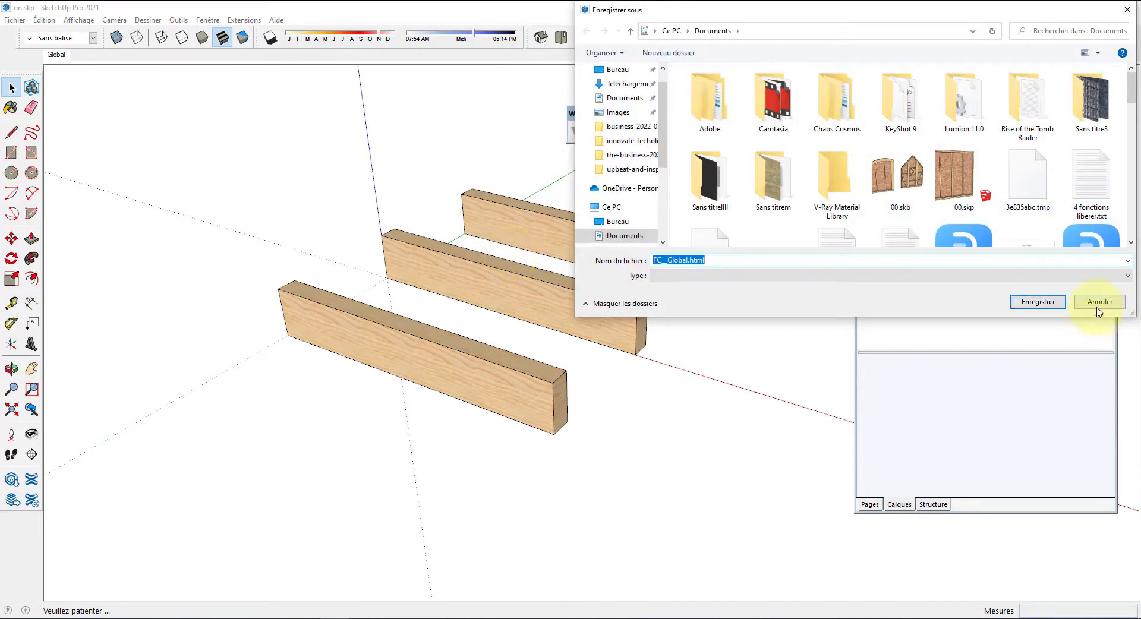
left_click(1098, 302)
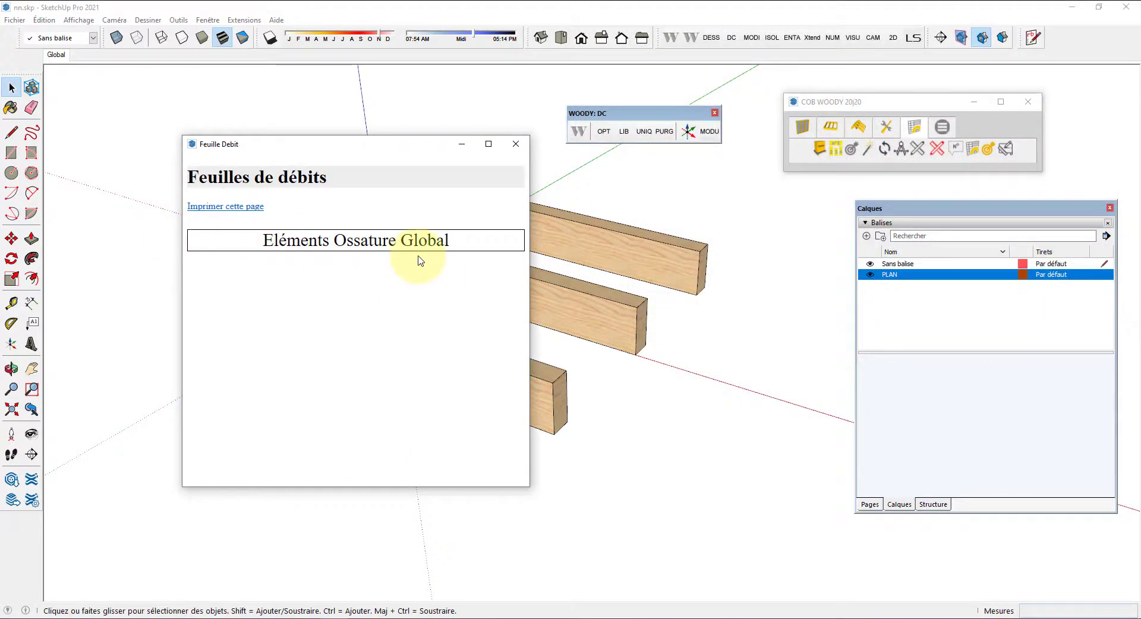
left_click(514, 145)
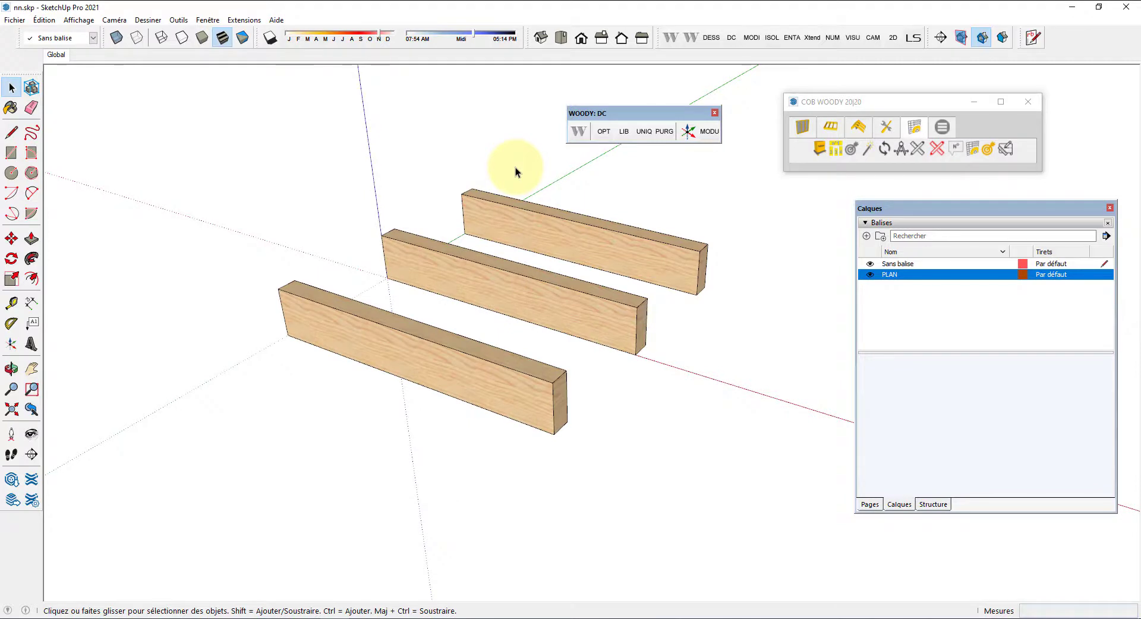
Step: Create a new layer named blablaPLANBLA
left_click(867, 237)
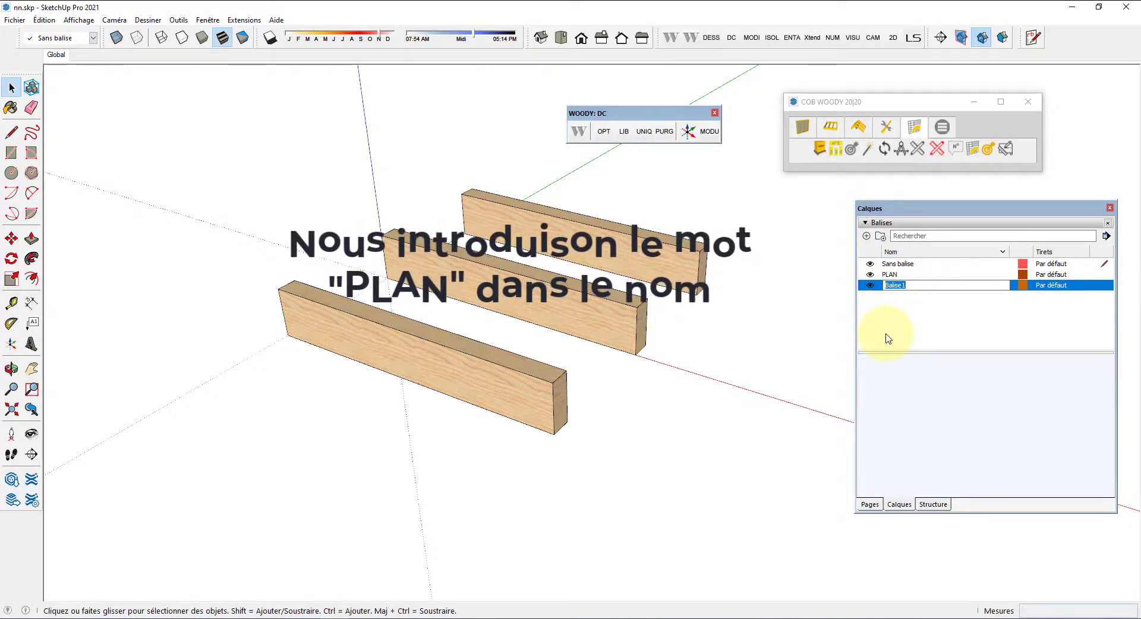
type("blablaP")
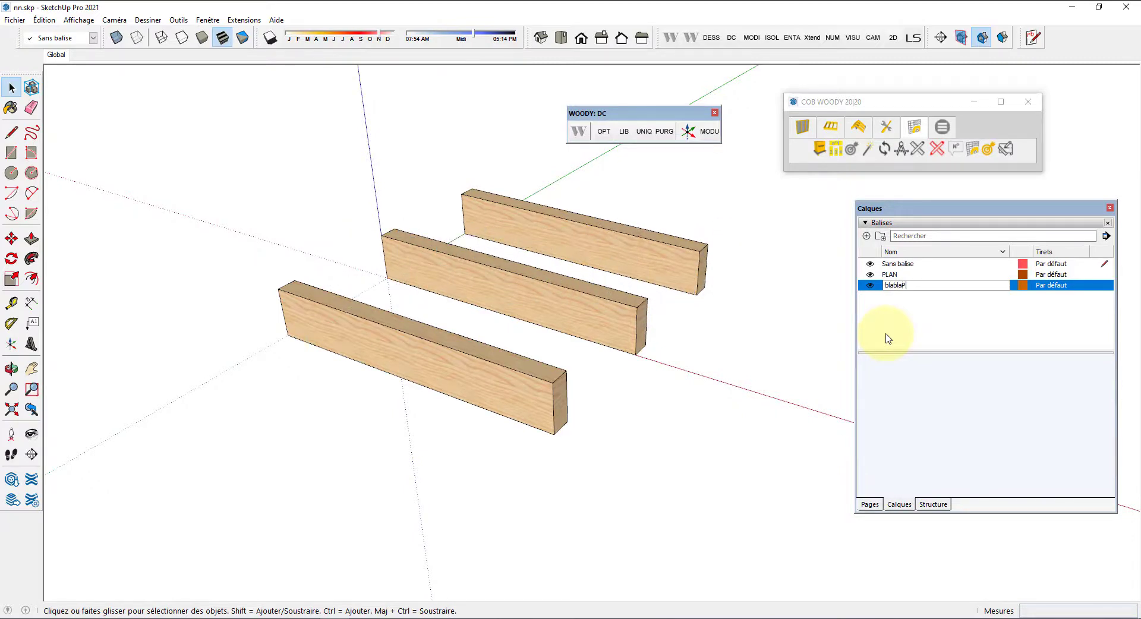
type("LANBLA")
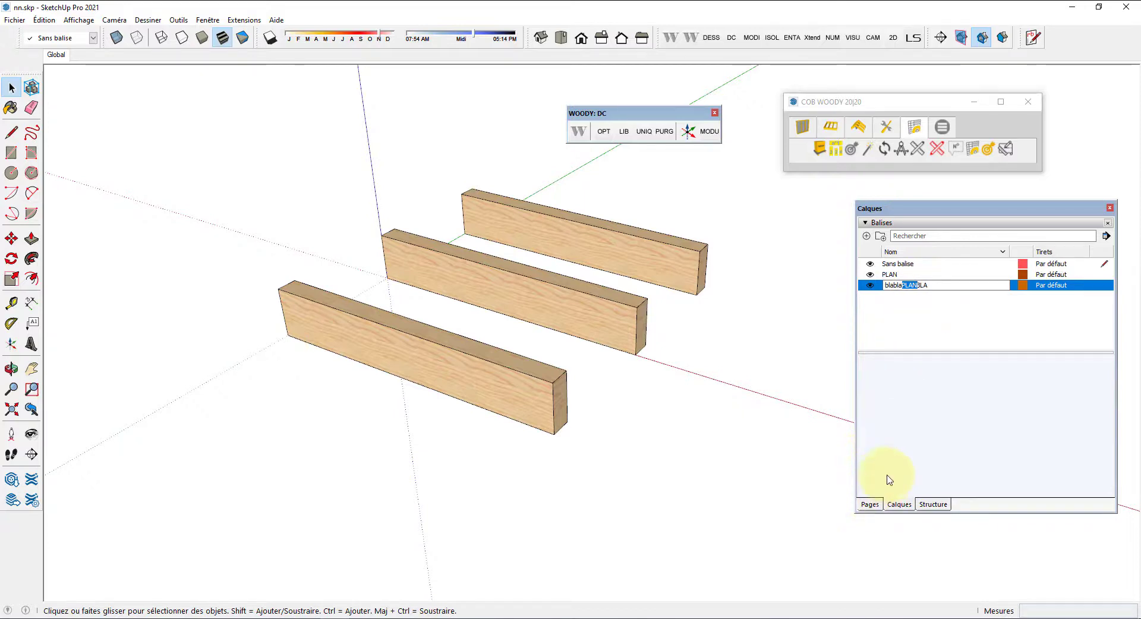
left_click(932, 283)
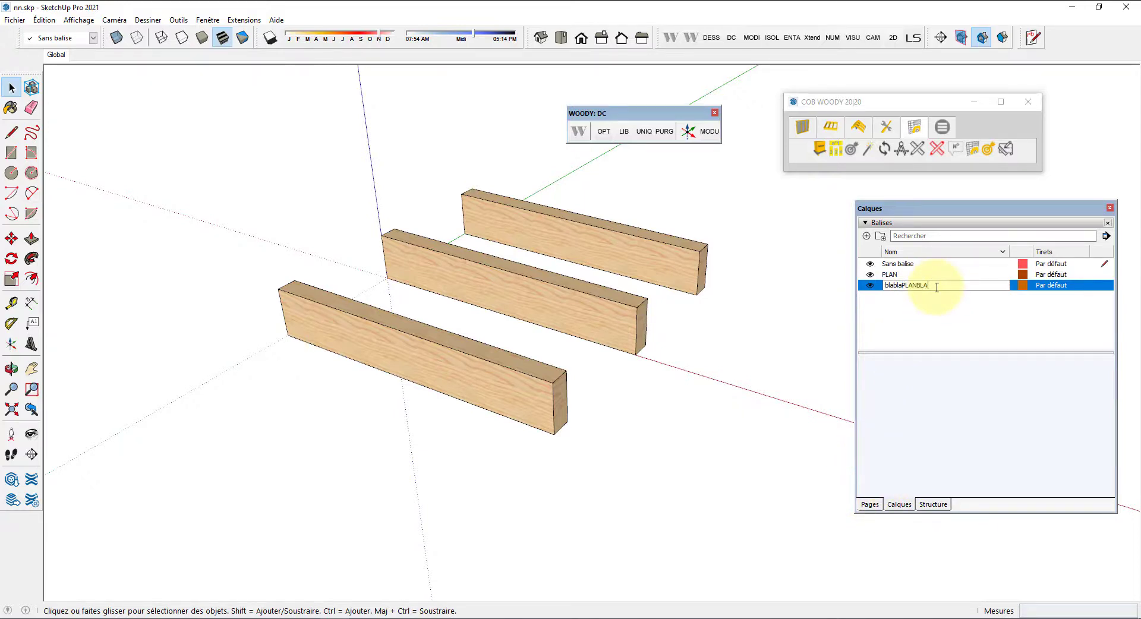
key("Return")
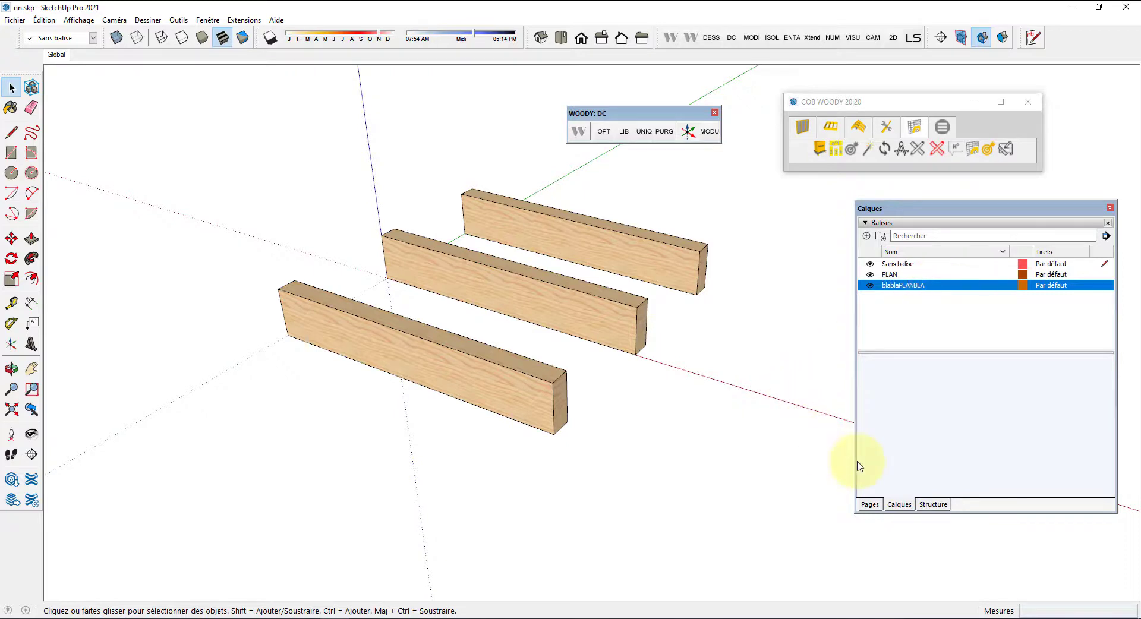
Step: Place all three wooden bars in the blablaPLANBLA layer with Placer dans Calque, and clear the selection
left_click_drag(694, 492, 469, 194)
right_click(615, 253)
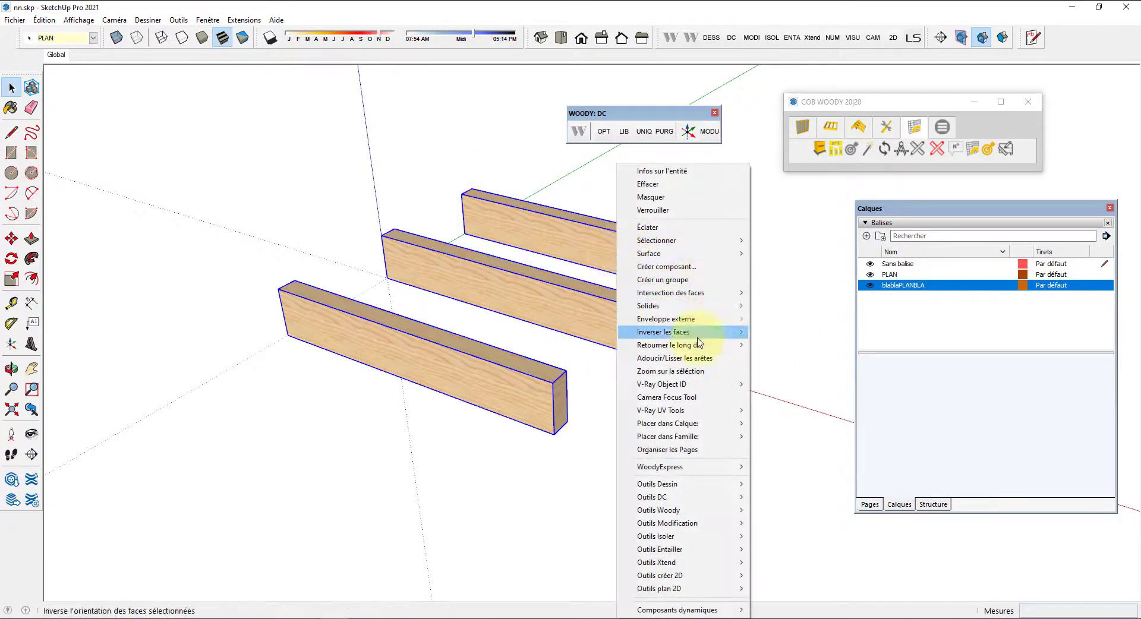
mouse_move(692, 423)
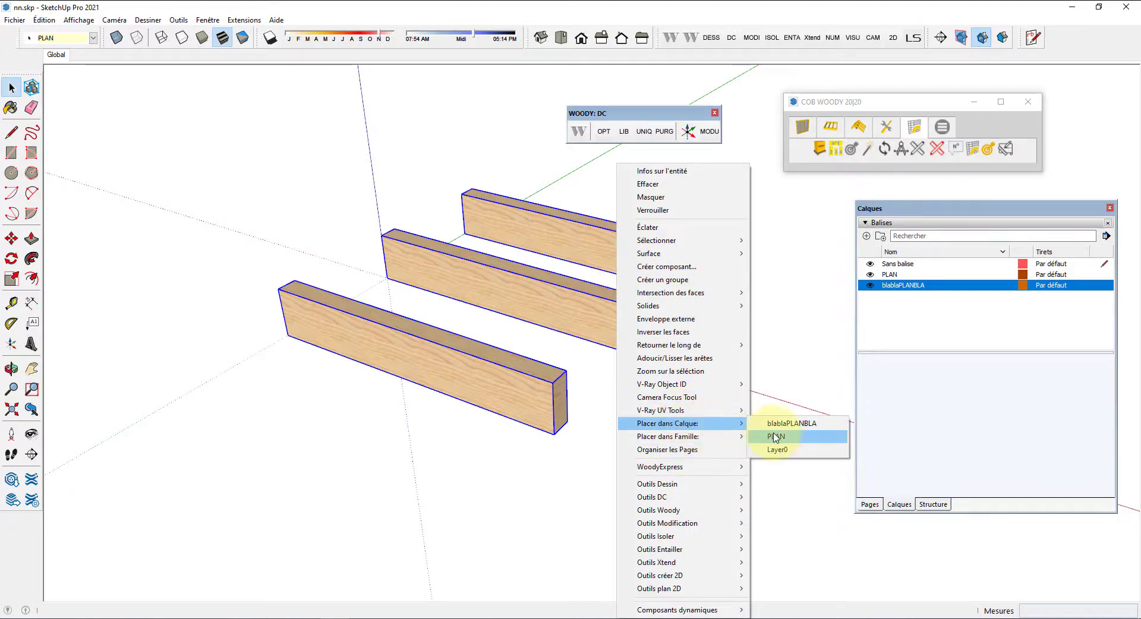
left_click(832, 423)
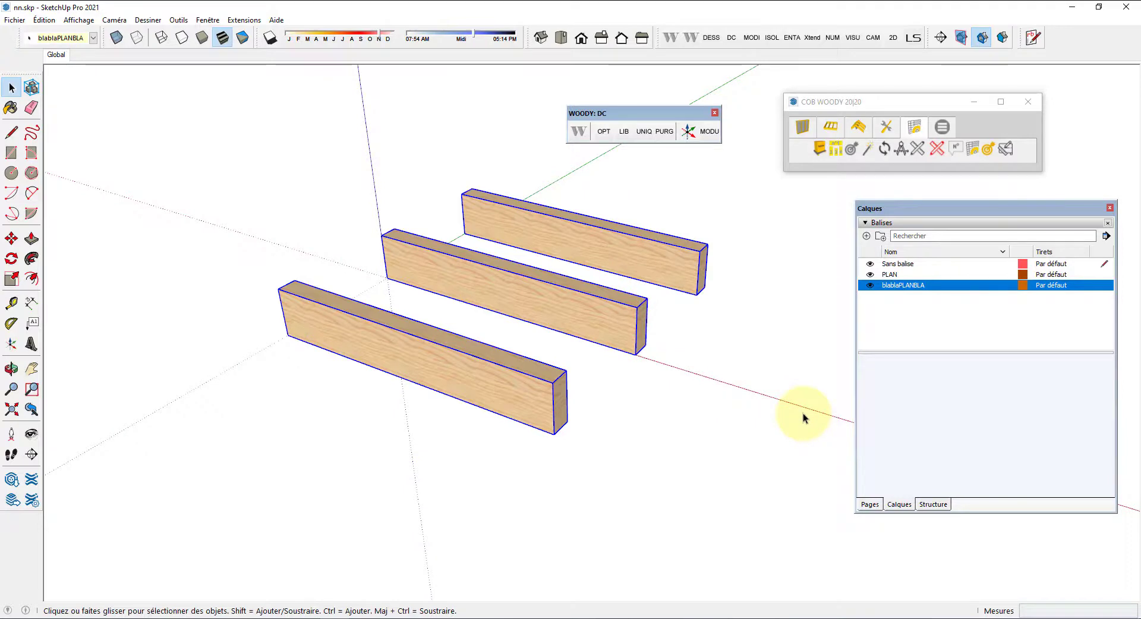
left_click(803, 414)
Step: Generate the Débit sel/isolé list for the bars in the blablaPLANBLA layer, skip saving it, and check its contents
left_click(972, 150)
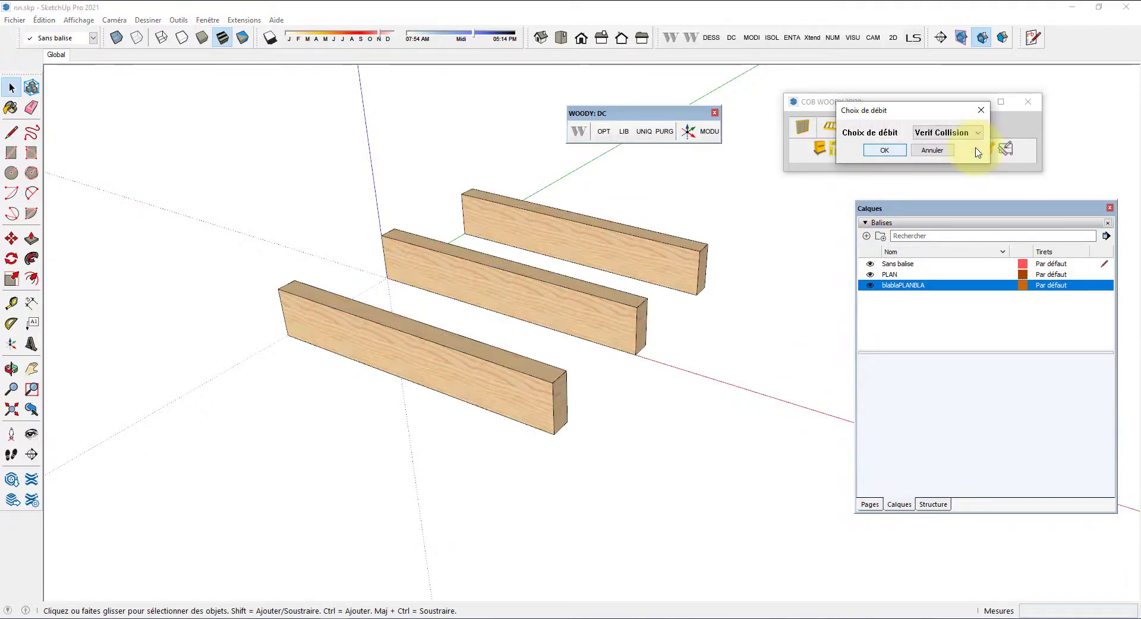
left_click(931, 134)
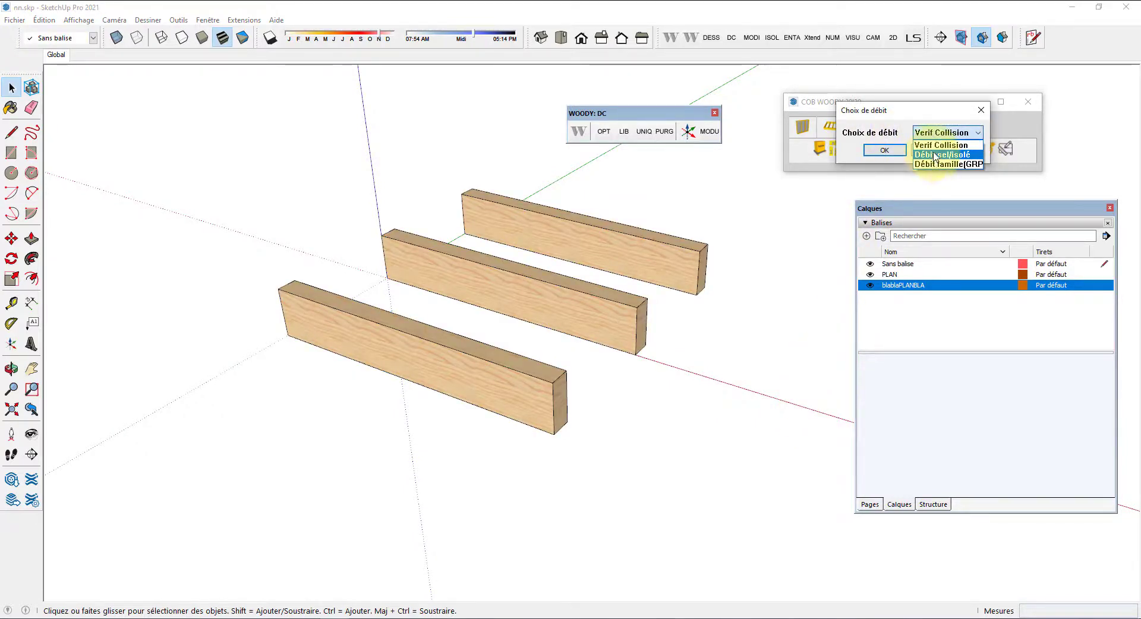
left_click(935, 155)
left_click(884, 150)
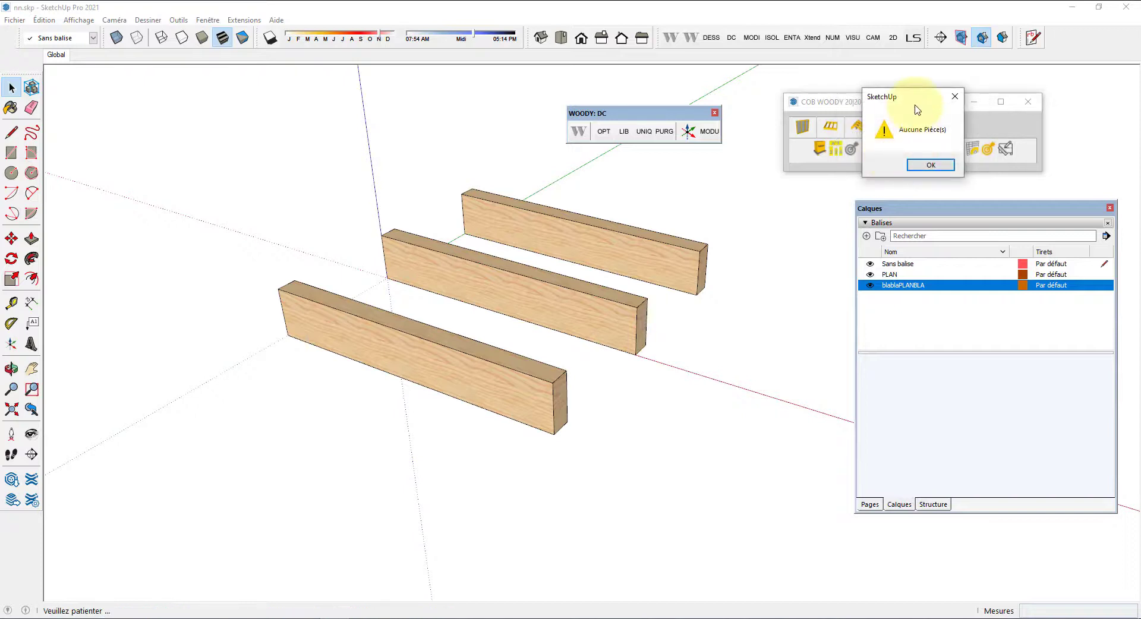
left_click_drag(898, 97, 498, 204)
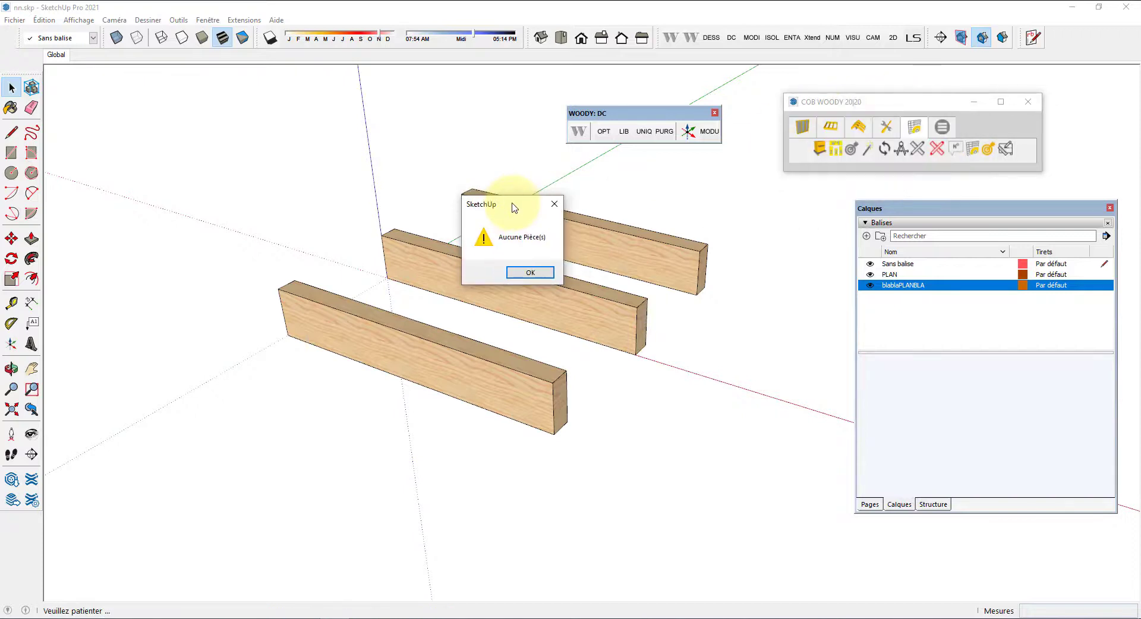
left_click(531, 273)
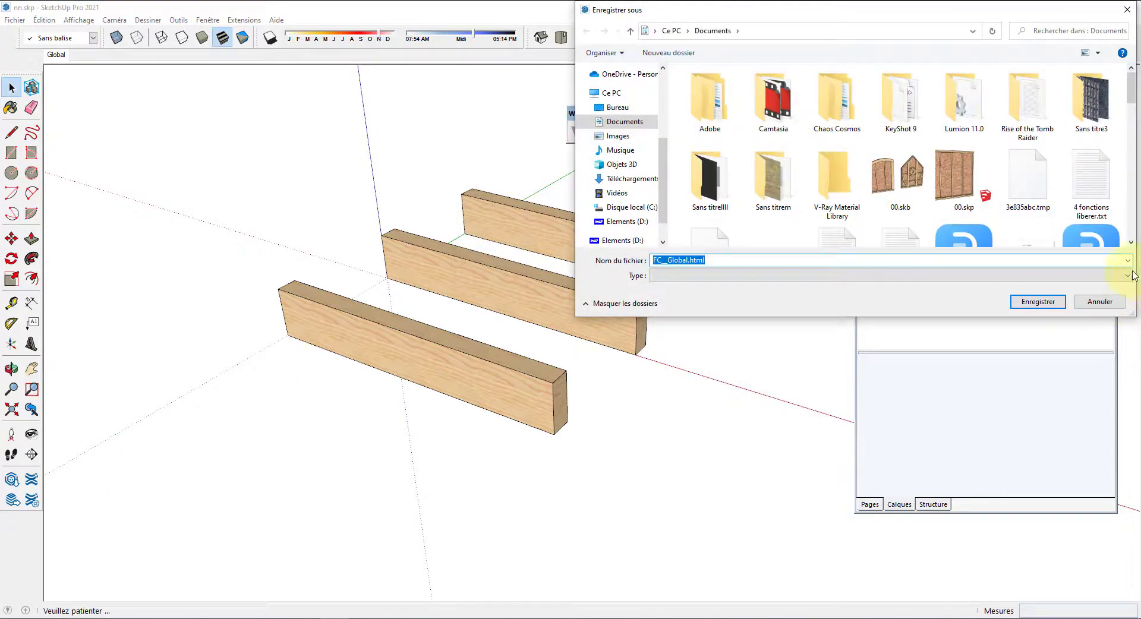
left_click(1100, 301)
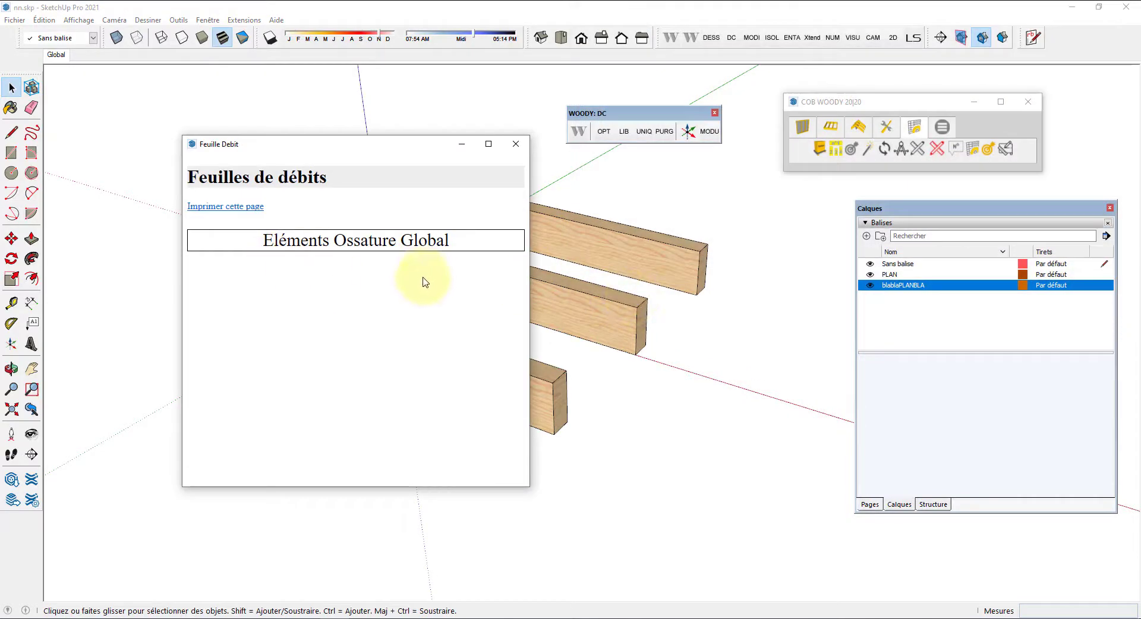
left_click(516, 144)
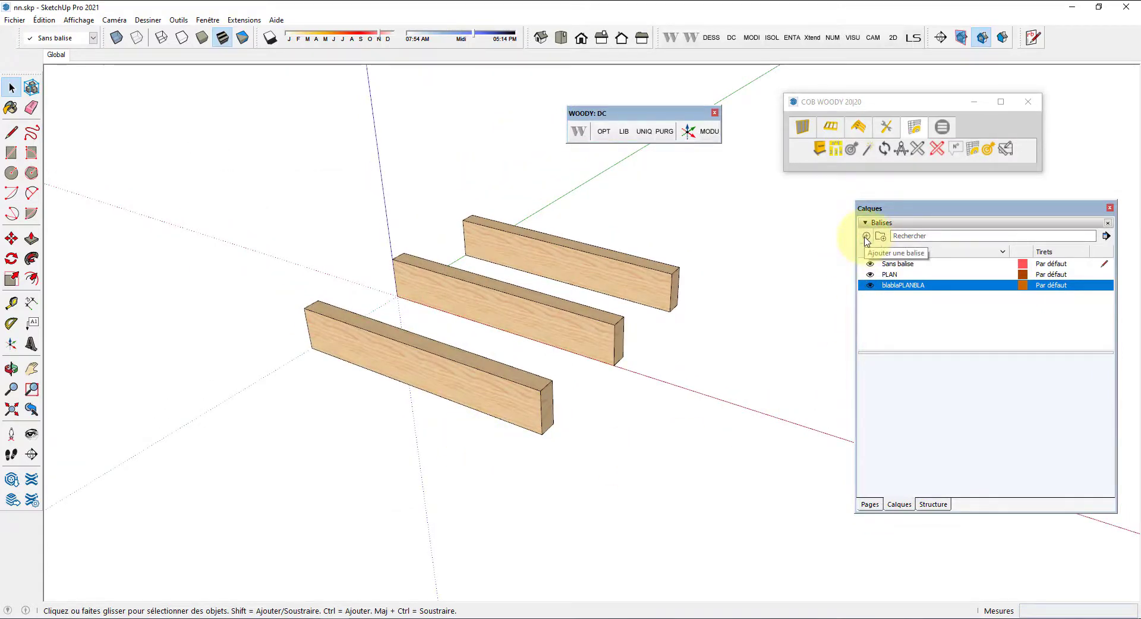
Step: Create another new layer, keeping its default name without the word PLAN
left_click(866, 237)
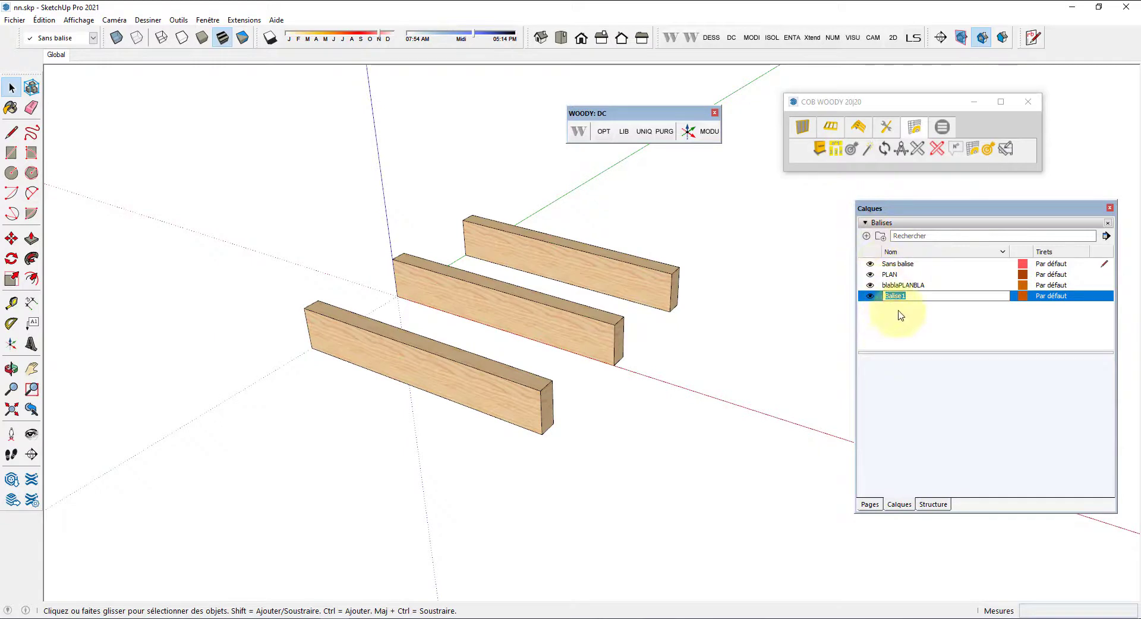
left_click(912, 331)
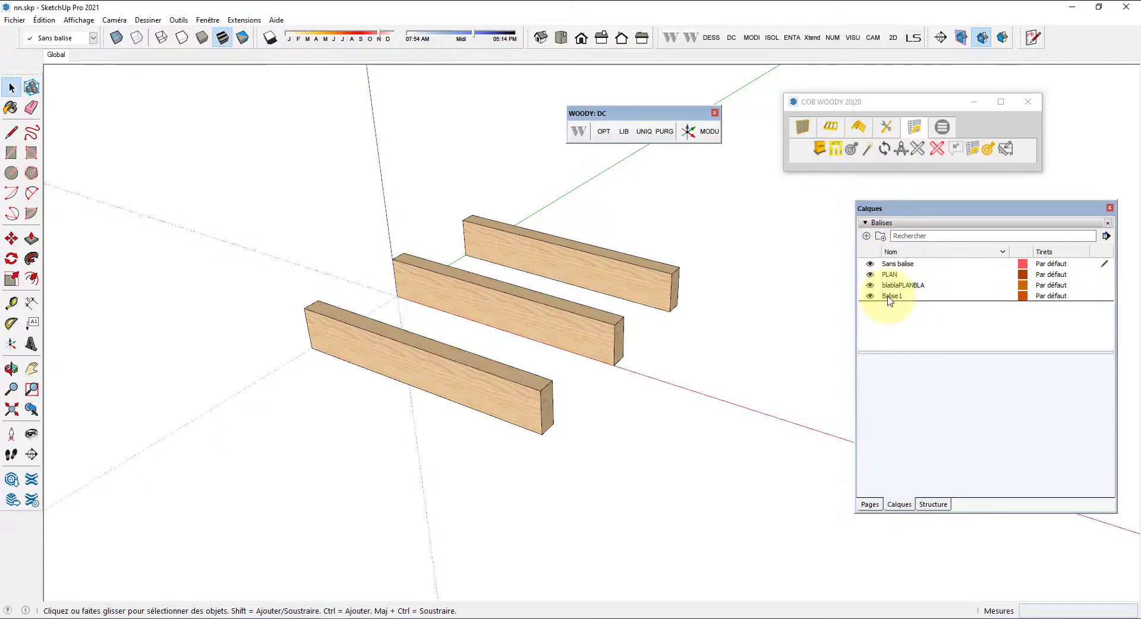
left_click(889, 299)
left_click(896, 326)
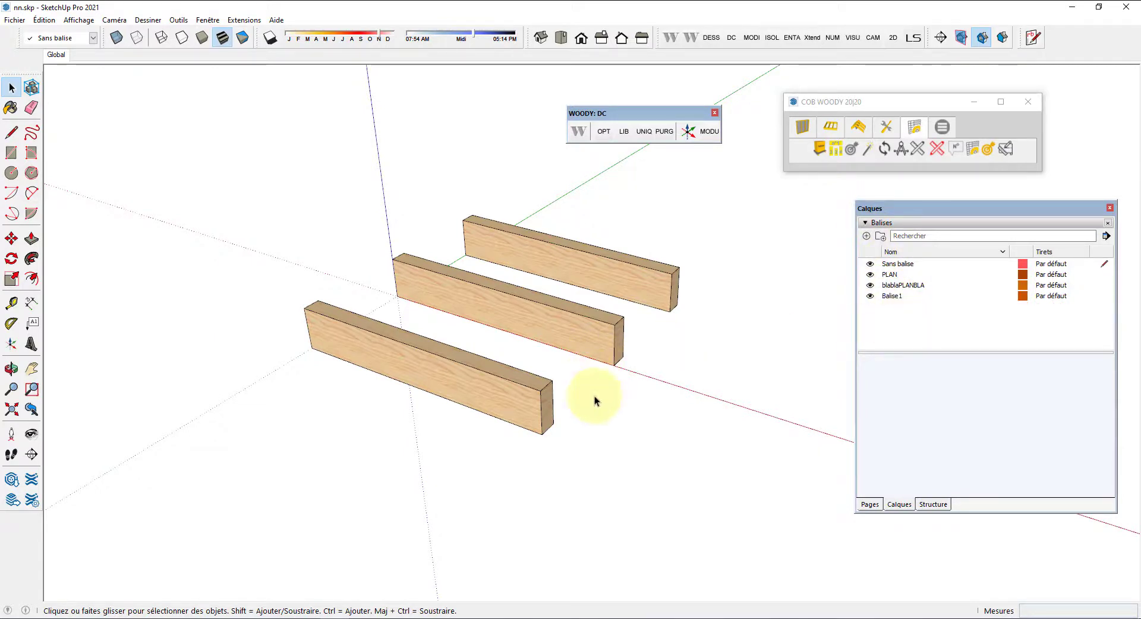
Step: Place all three wooden bars in the Balise1 layer with Placer dans Calque
left_click_drag(740, 534, 457, 237)
right_click(540, 252)
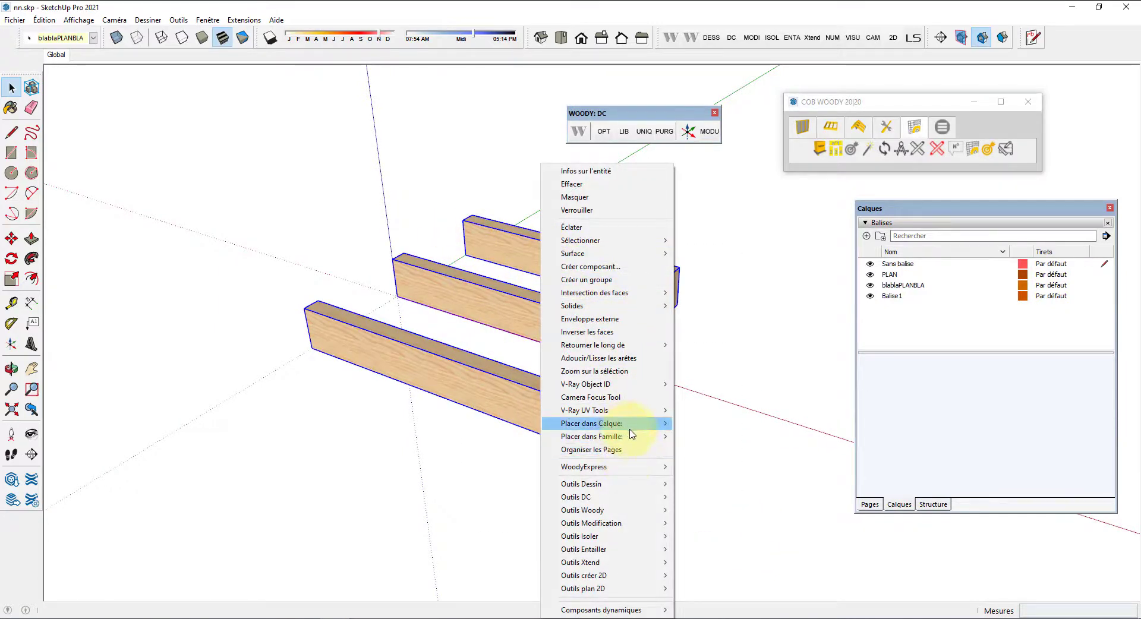
mouse_move(631, 428)
left_click(708, 423)
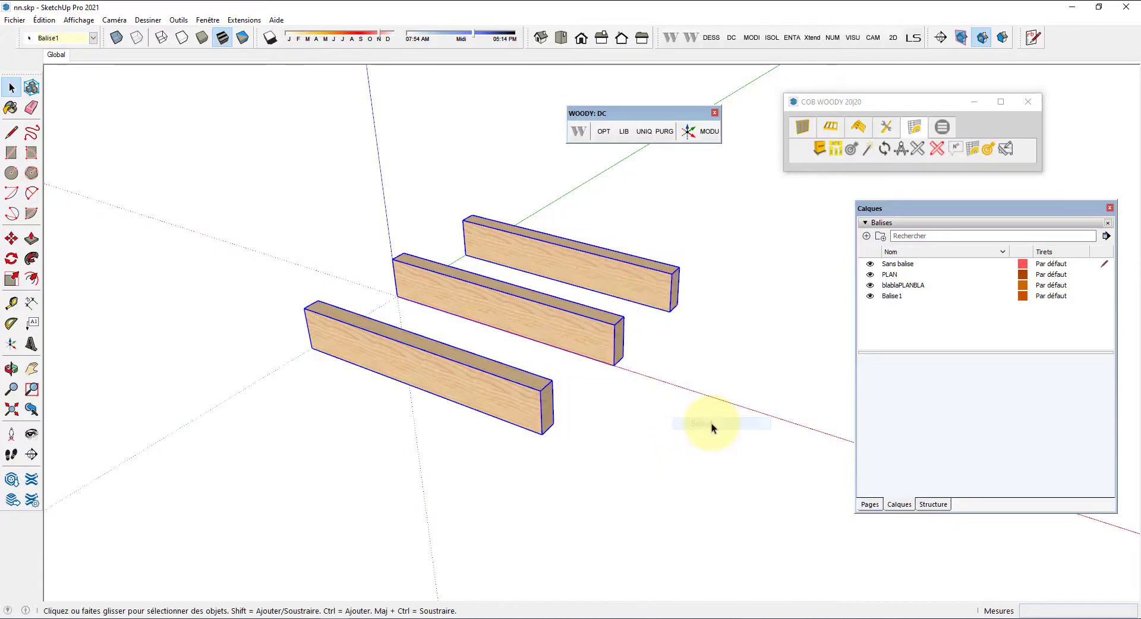
Step: Generate the Débit famille (GRP) list for the bars in Balise1 without saving or pricing it, and check the piece count and numbers
left_click(974, 149)
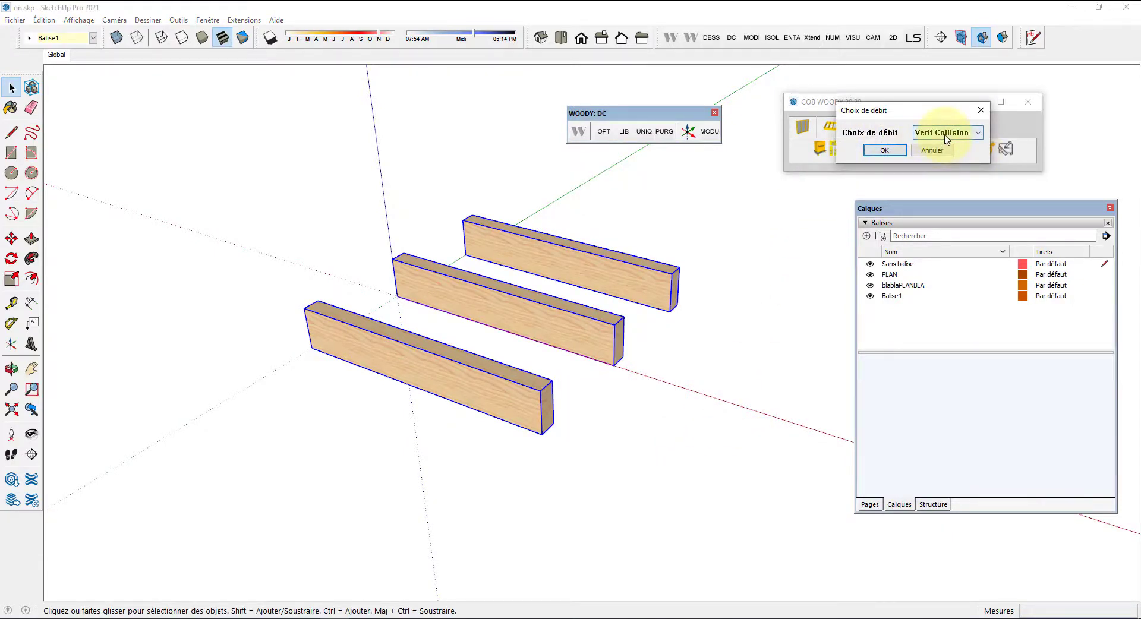
left_click(978, 133)
left_click(941, 164)
left_click(884, 150)
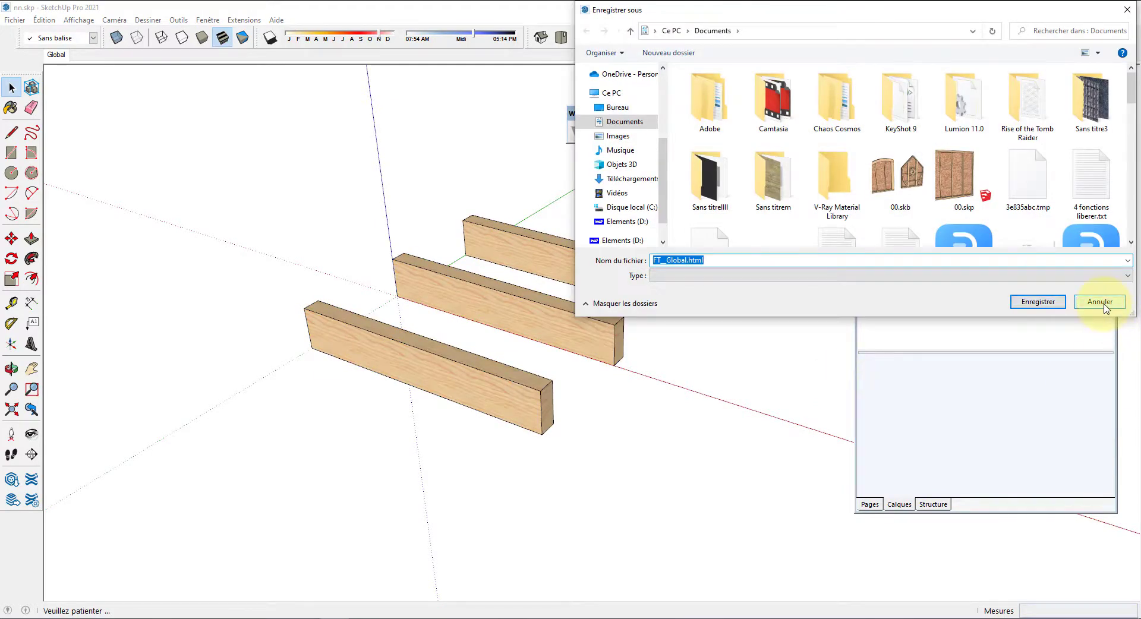
left_click(1100, 302)
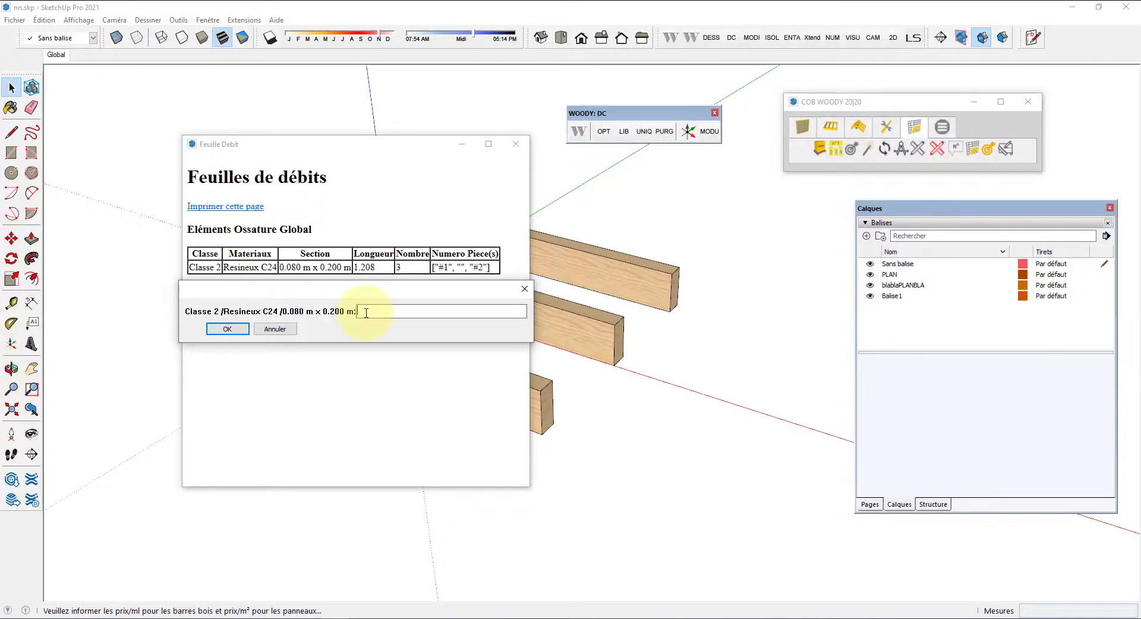
left_click(271, 329)
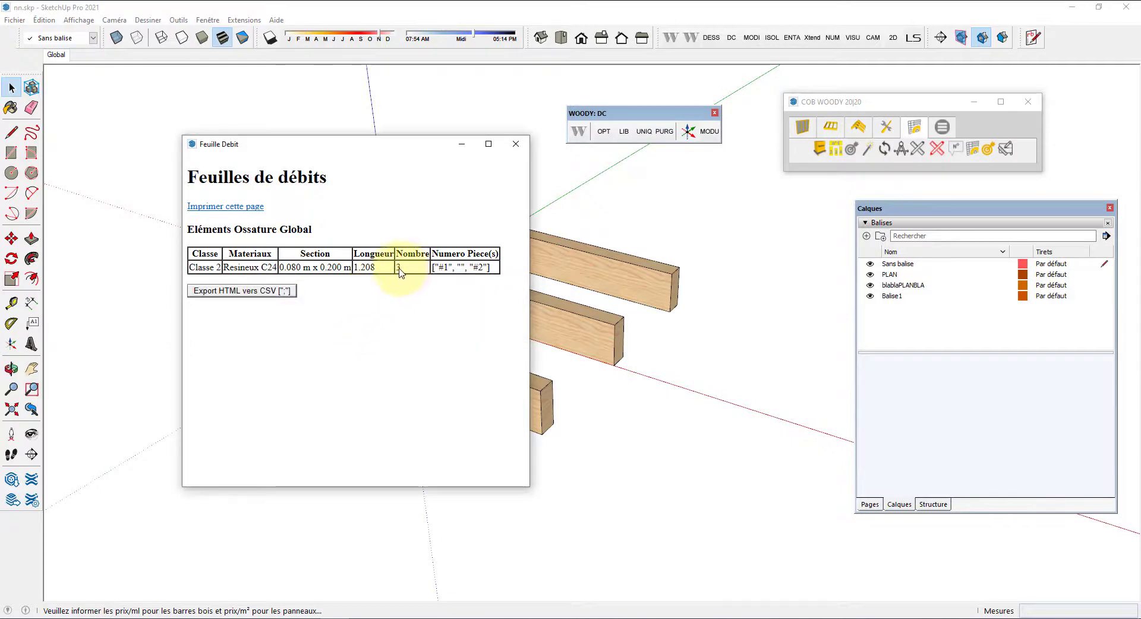
left_click(387, 331)
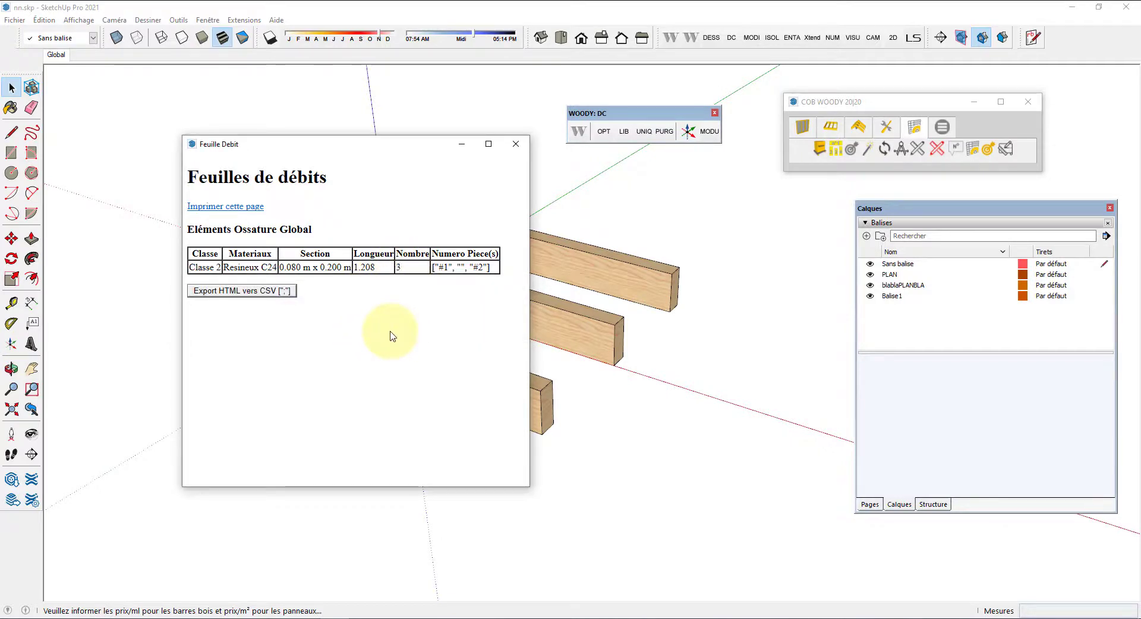
left_click(516, 147)
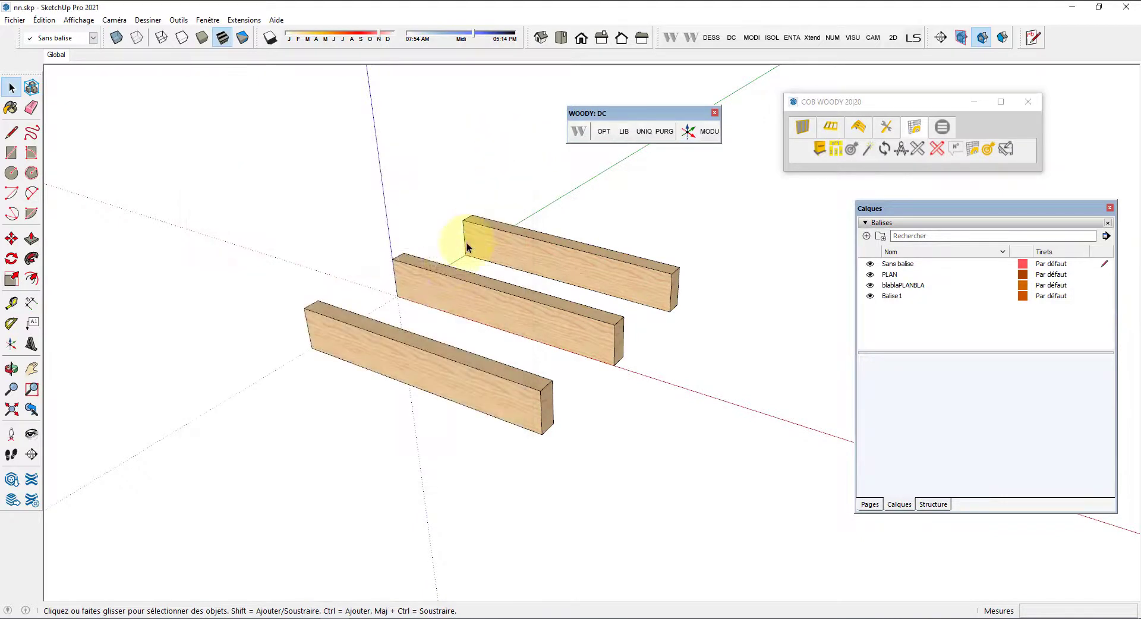
scroll(378, 325, "down", 2)
scroll(350, 222, "up", 3)
scroll(350, 223, "up", 1)
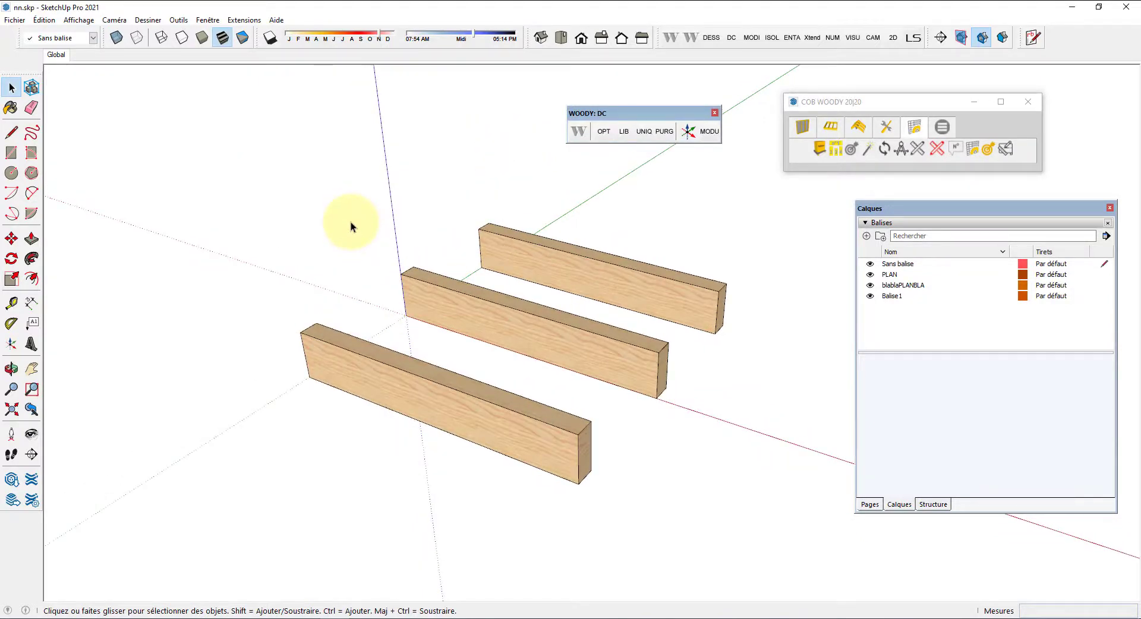